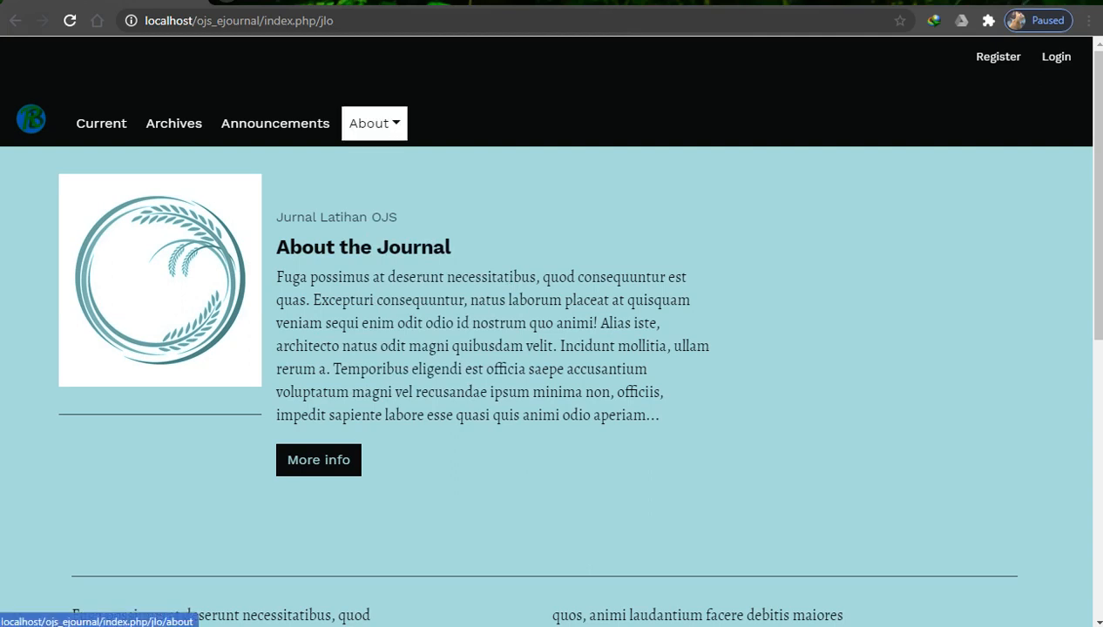
Step: Examine the journal's public homepage, including the entries under About and the footer links
left_click(375, 123)
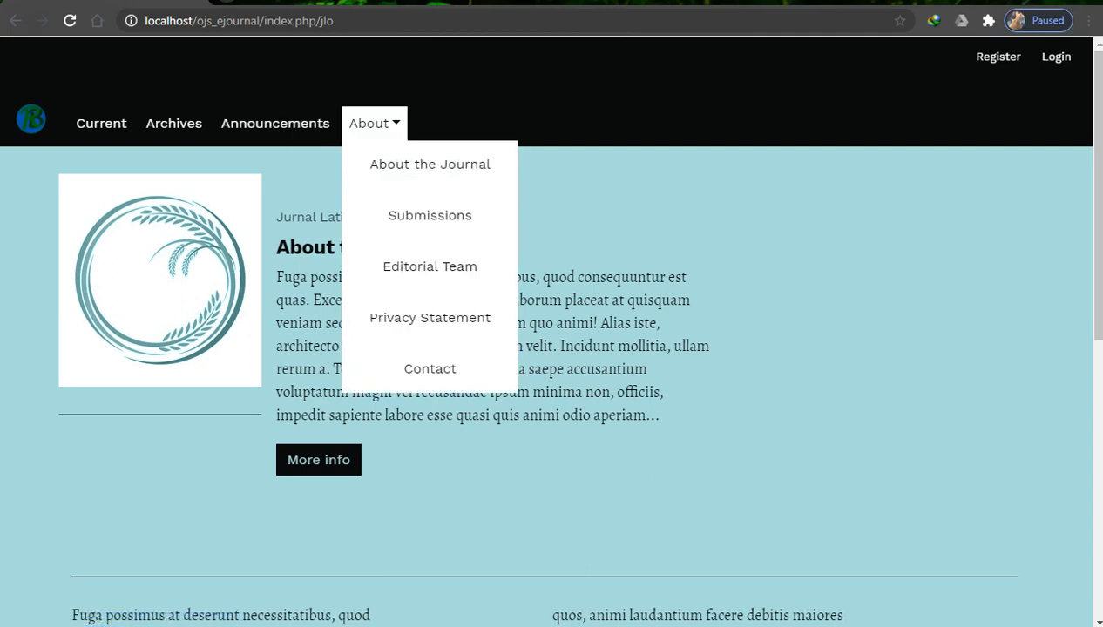
left_click(557, 197)
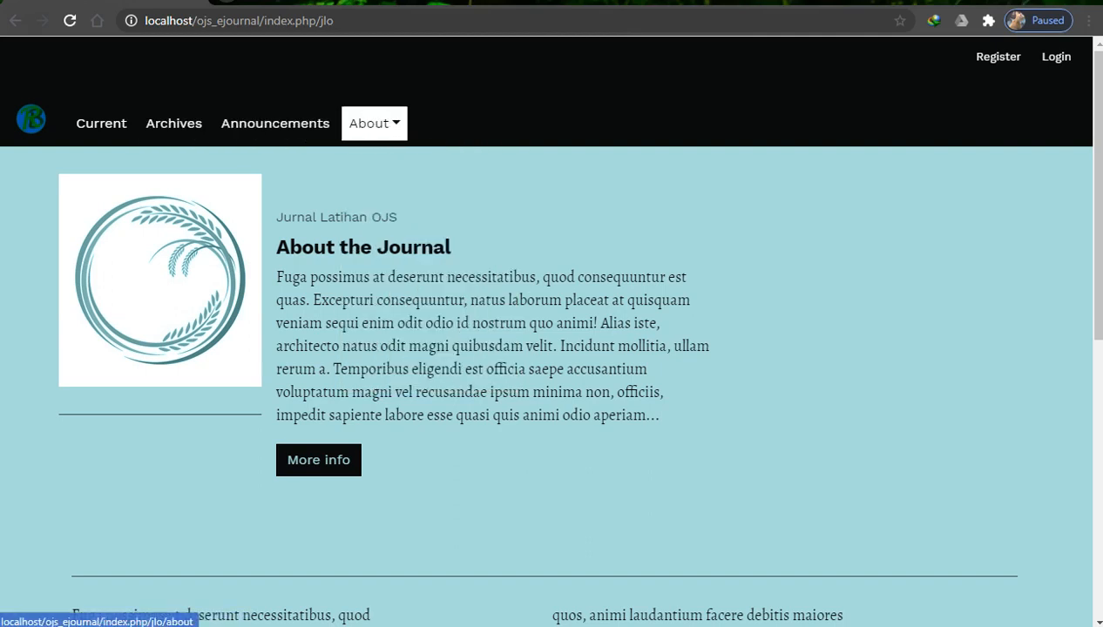
left_click(374, 122)
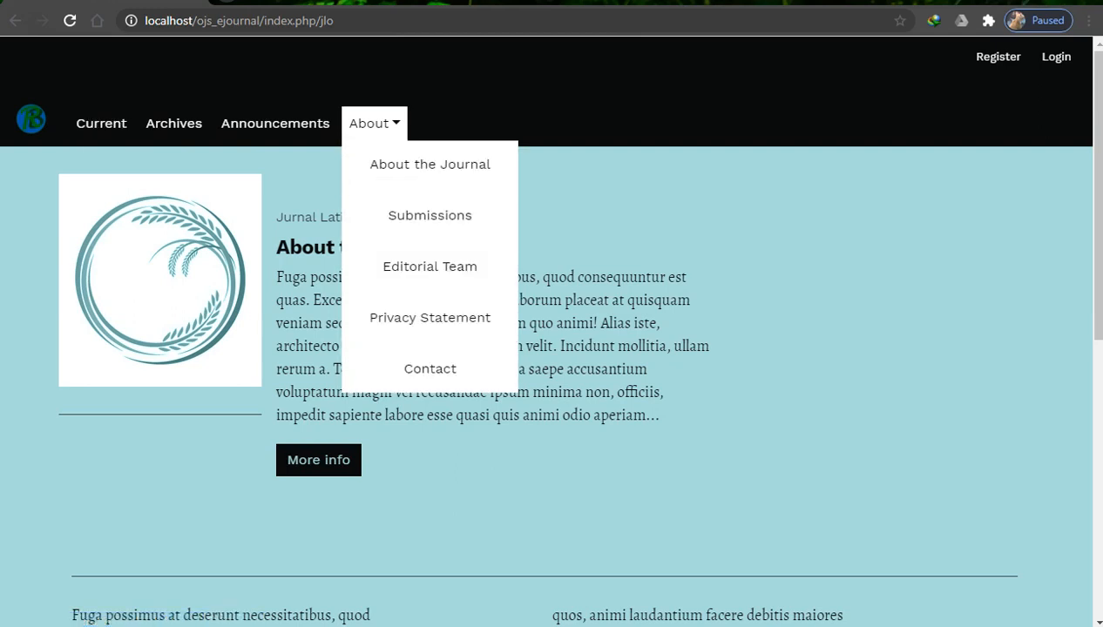
left_click(114, 162)
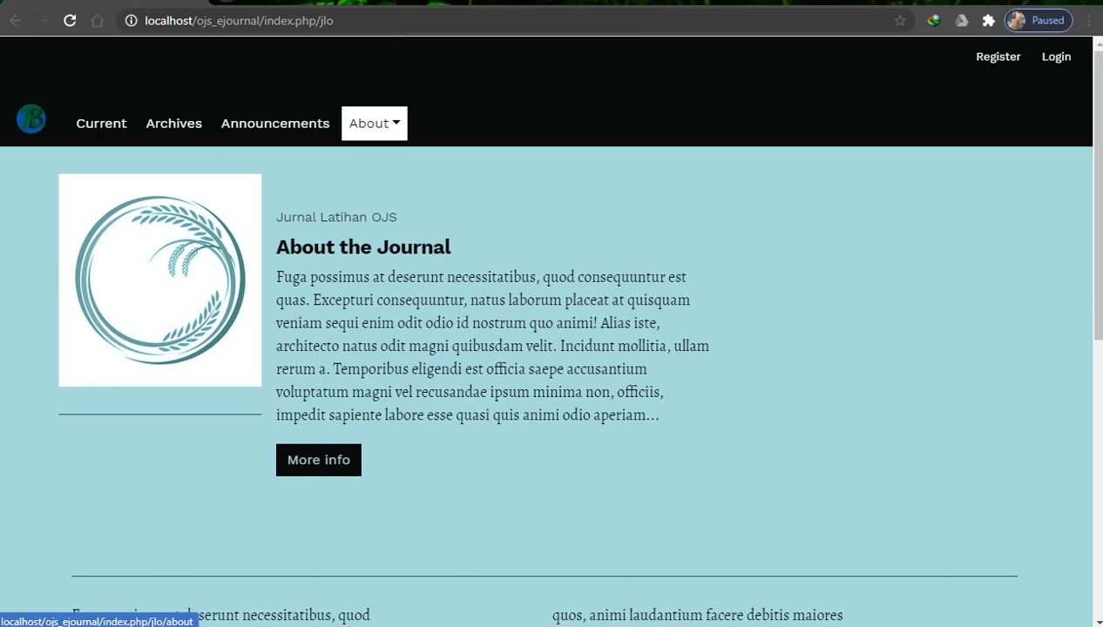
left_click(374, 123)
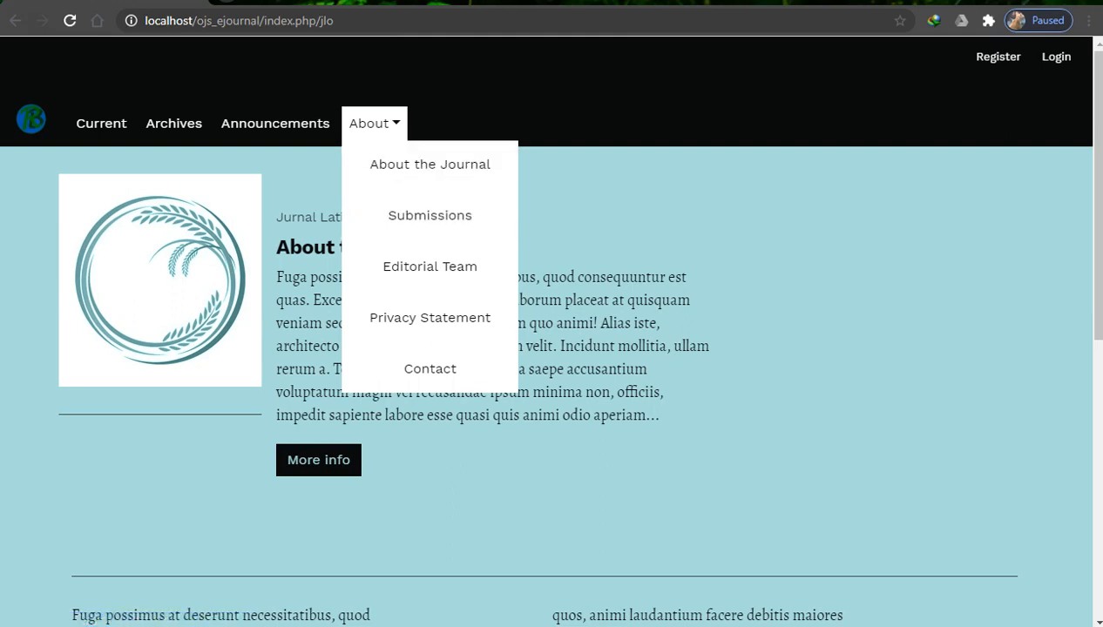
left_click(610, 165)
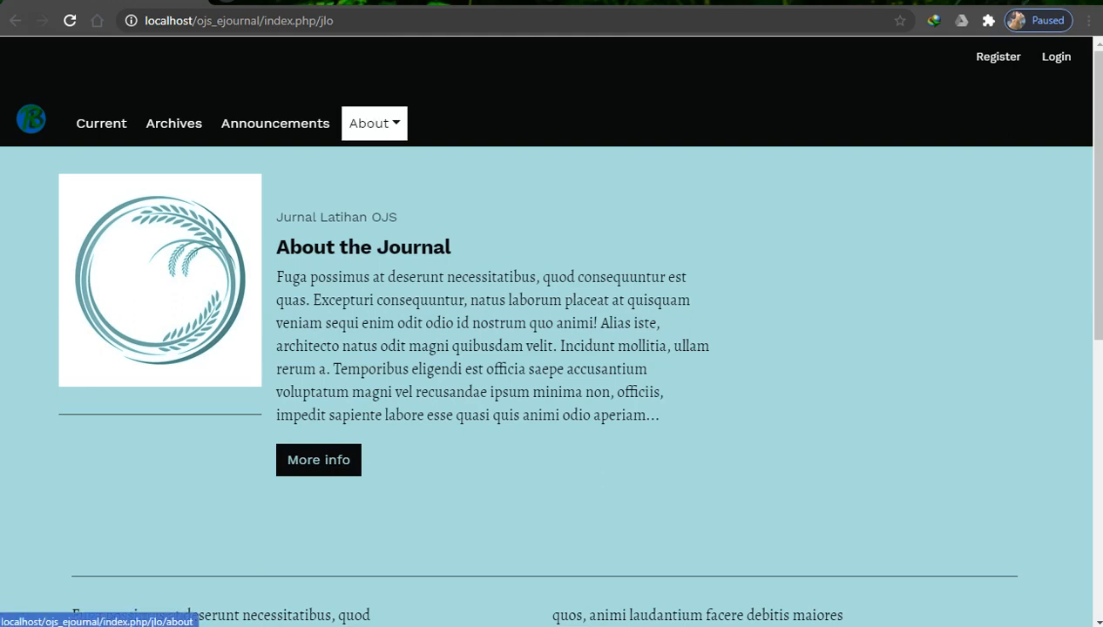
left_click(369, 123)
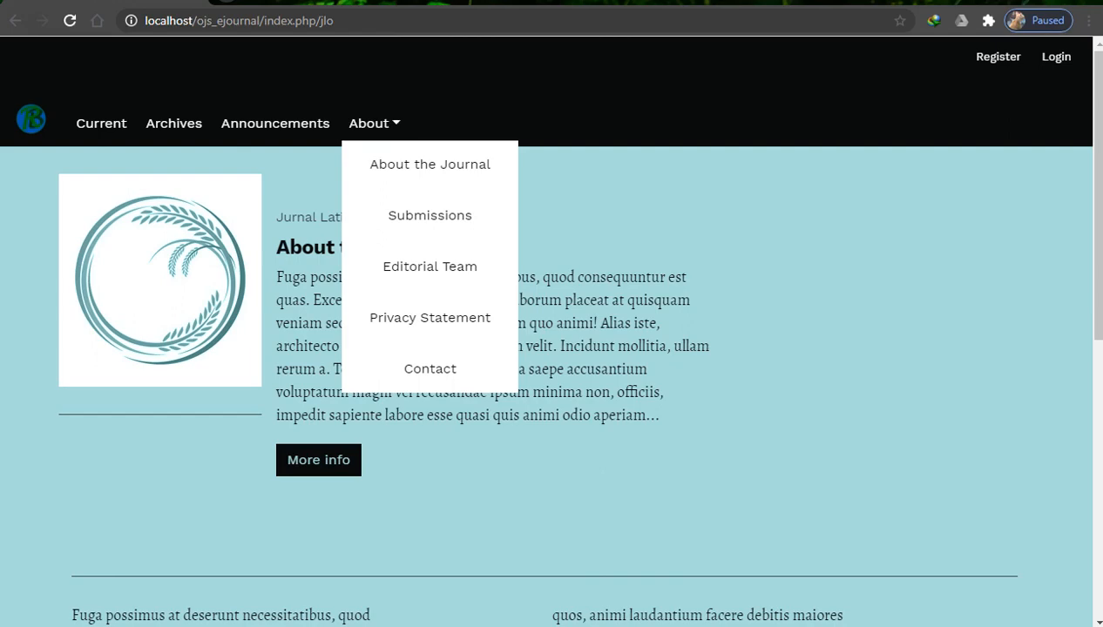
scroll(545, 331, "down", 7)
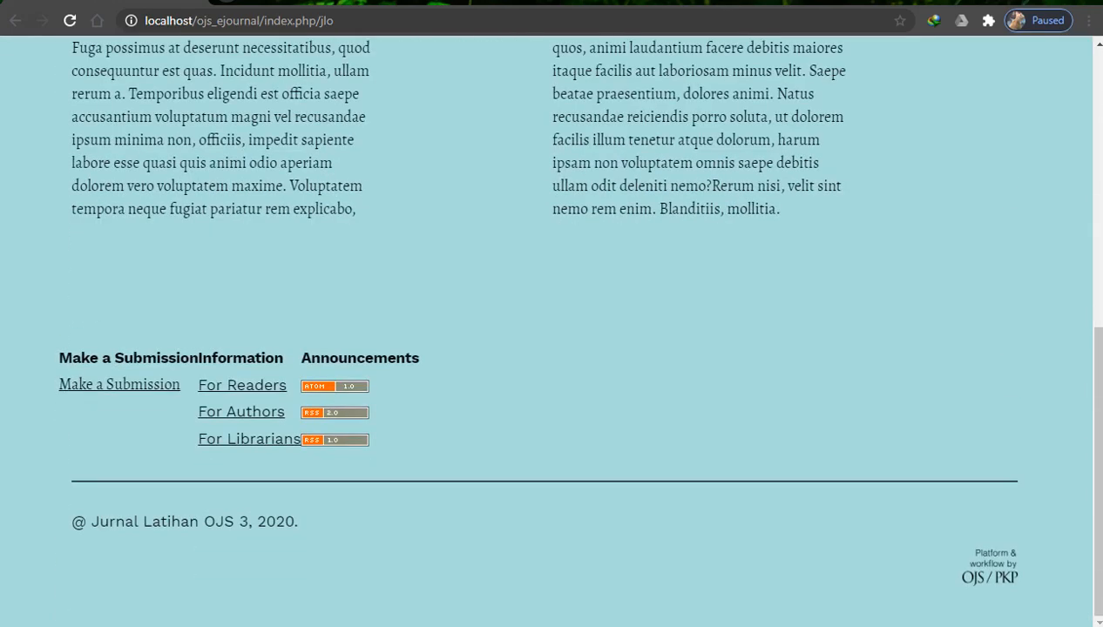
scroll(546, 331, "up", 3)
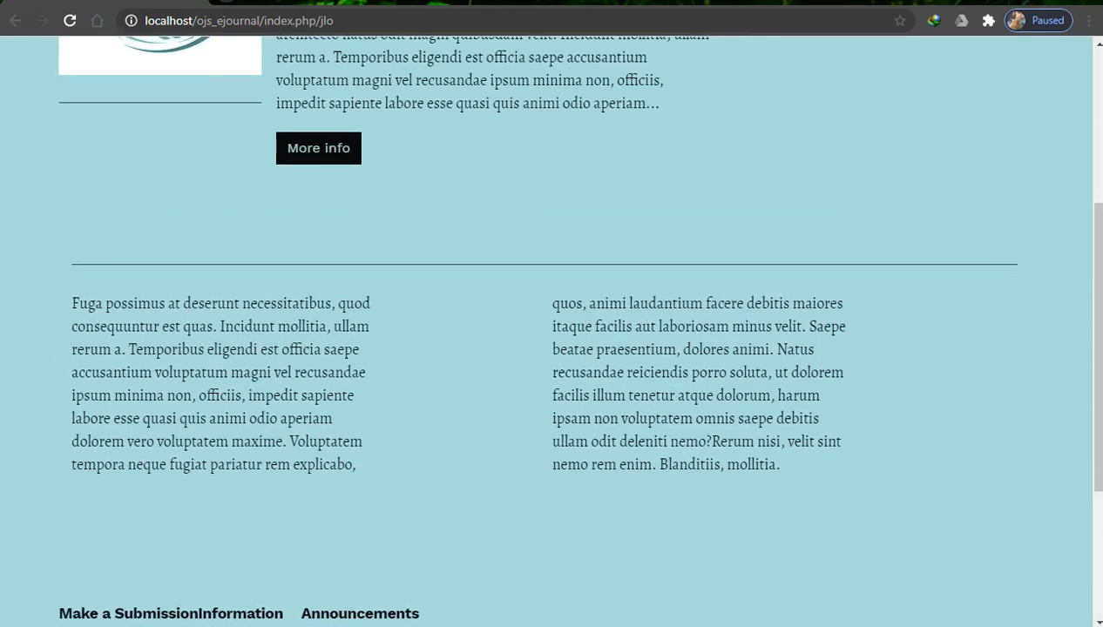
scroll(545, 331, "up", 4)
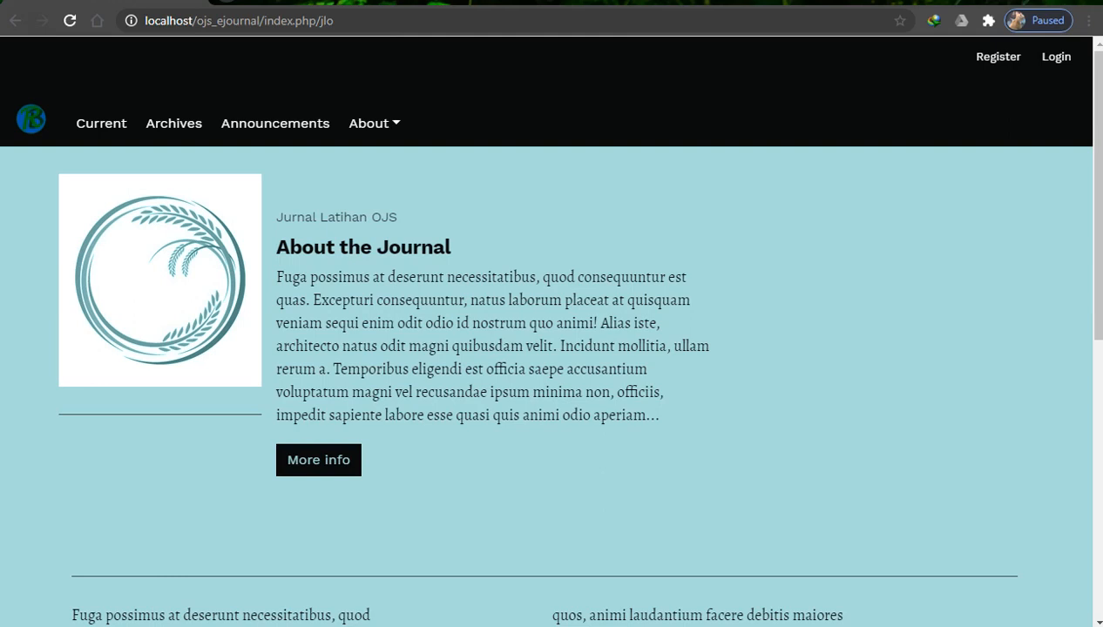
left_click(373, 123)
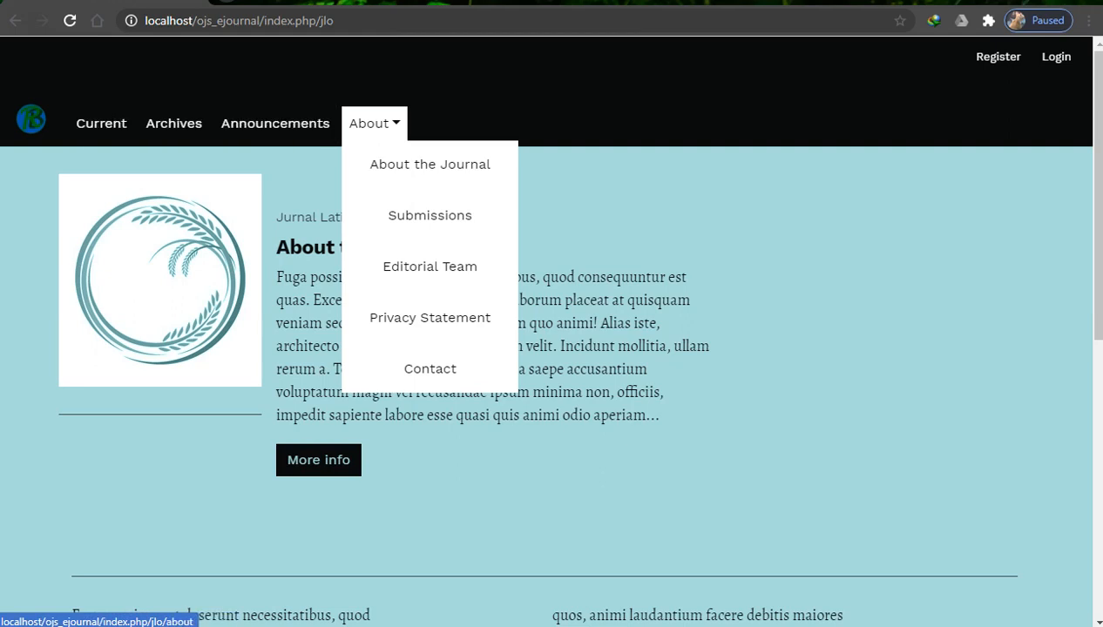
left_click(523, 115)
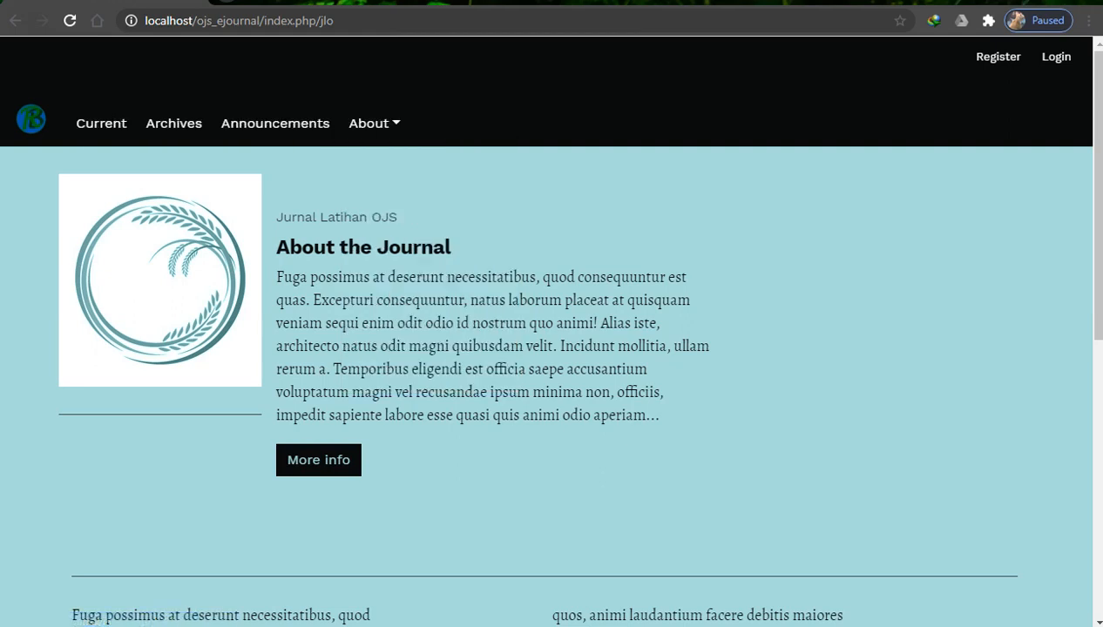
Step: Switch to the Firefox window with Website Settings and show the Navigation setup
key("alt+Tab")
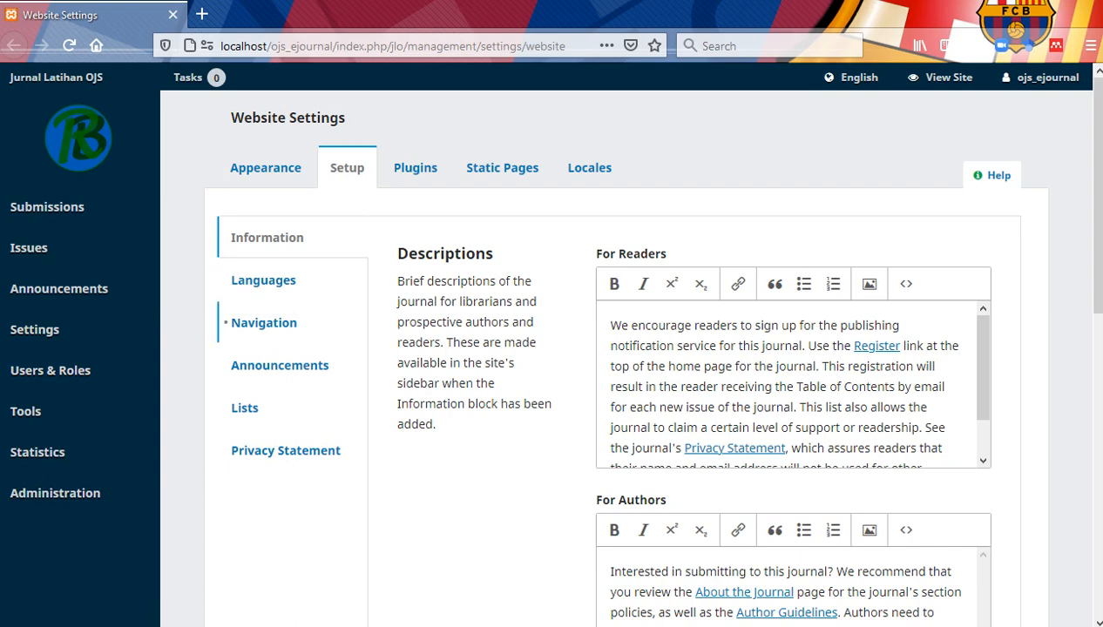
left_click(264, 323)
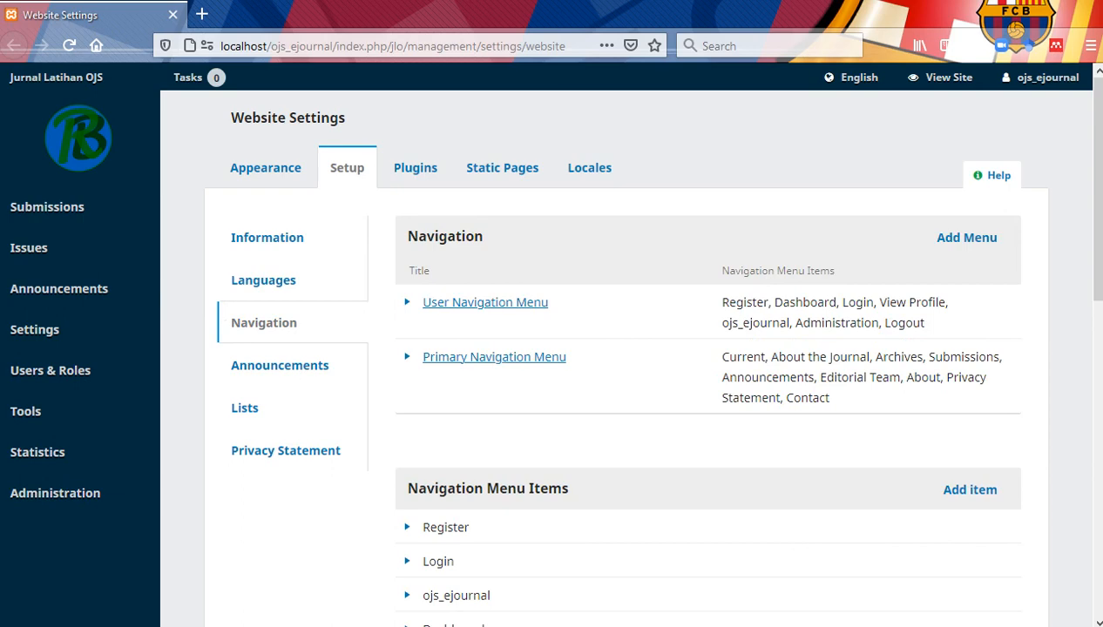
left_click_drag(346, 119, 231, 118)
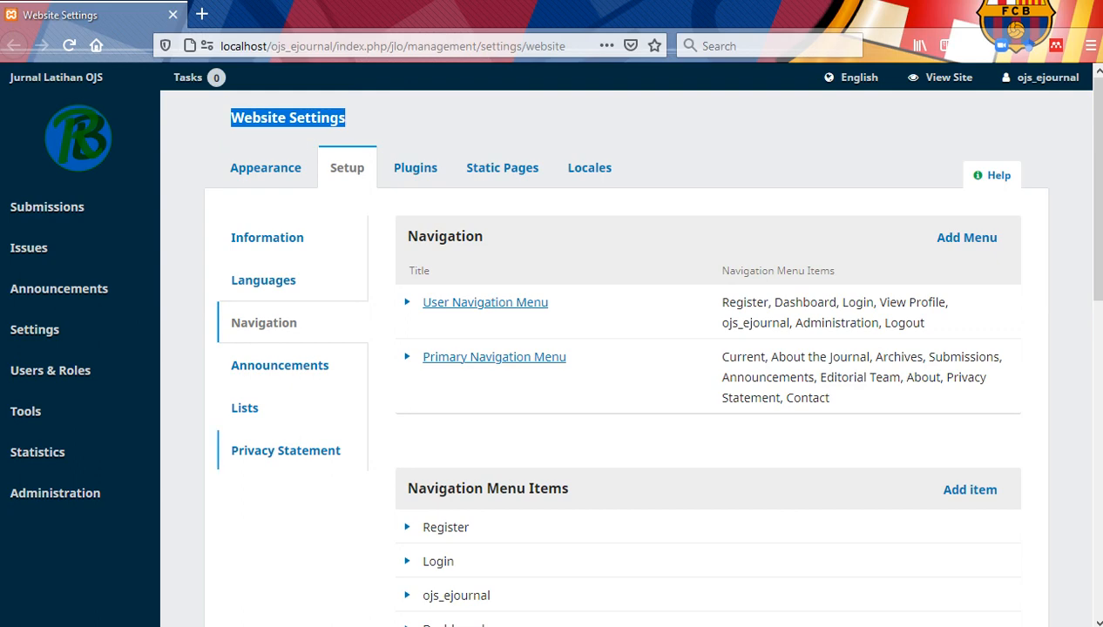
left_click(423, 120)
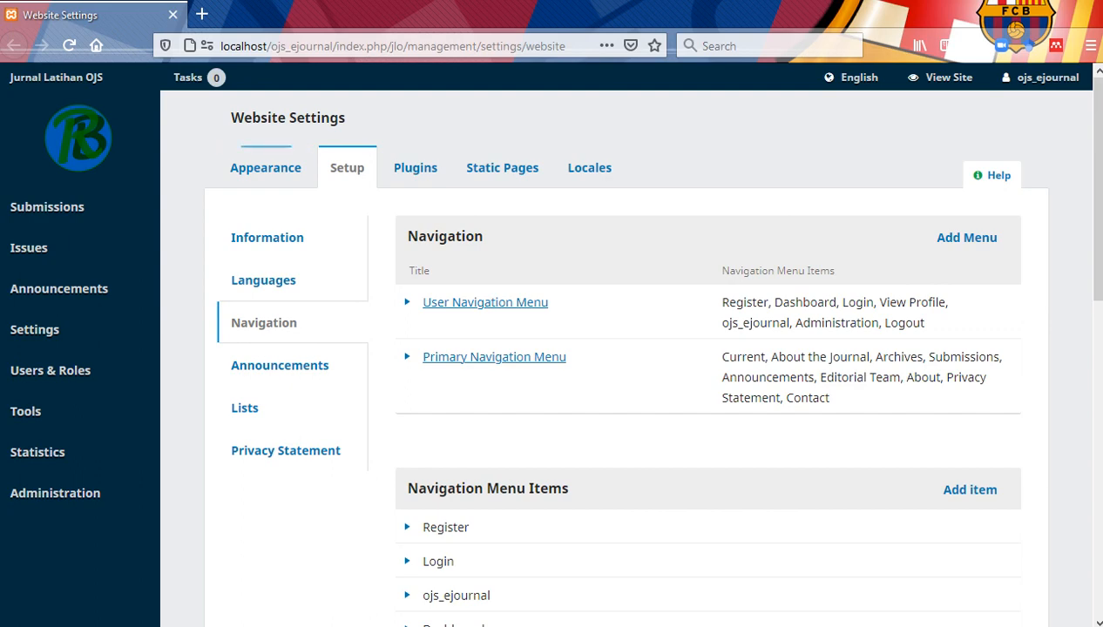
Step: Start a new navigation menu item titled "Etika Publikasi"
mouse_move(35, 330)
scroll(610, 348, "down", 2)
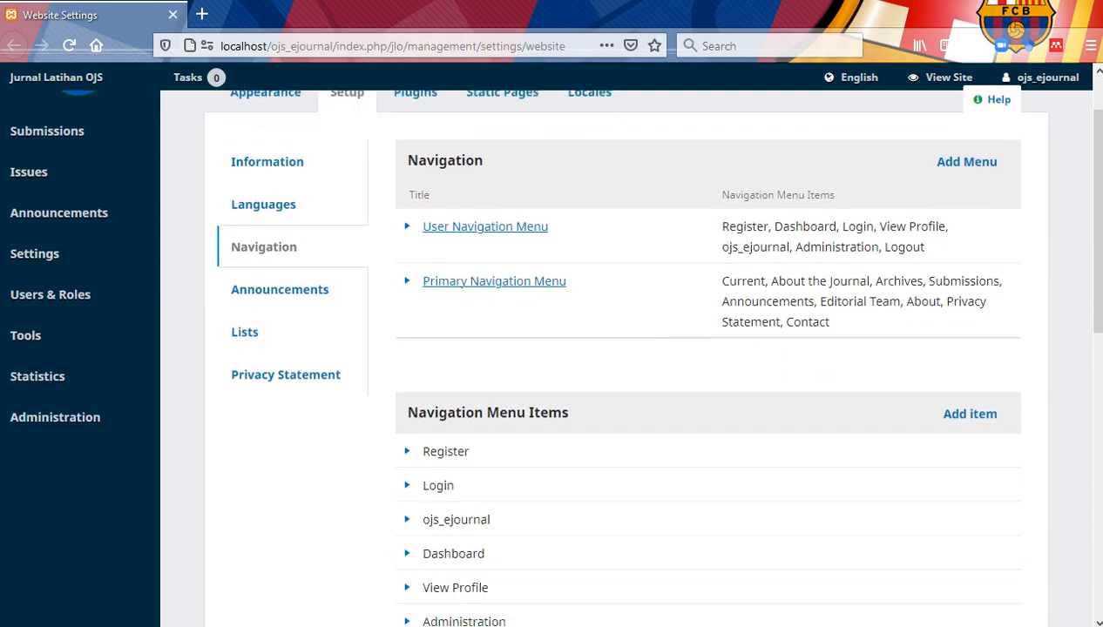
scroll(610, 348, "up", 2)
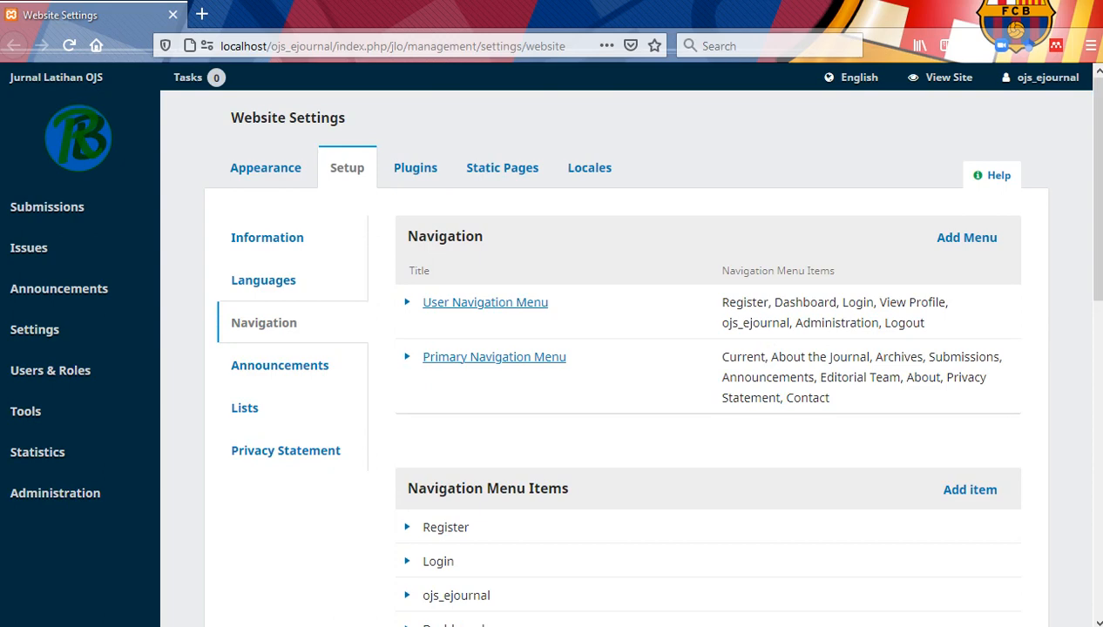
scroll(610, 348, "down", 4)
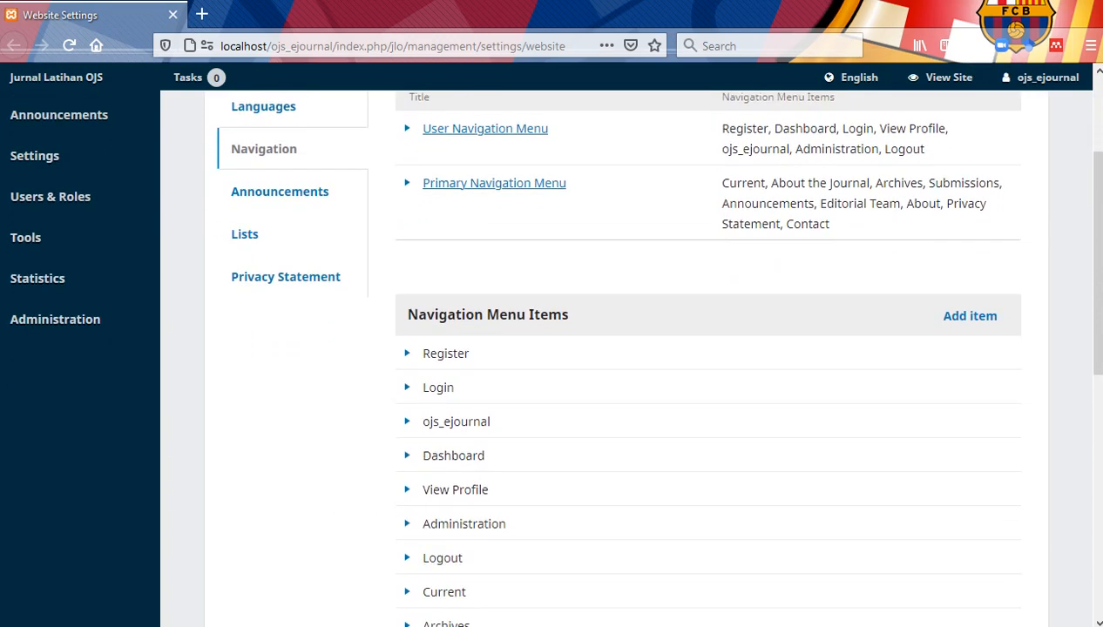
scroll(610, 349, "up", 2)
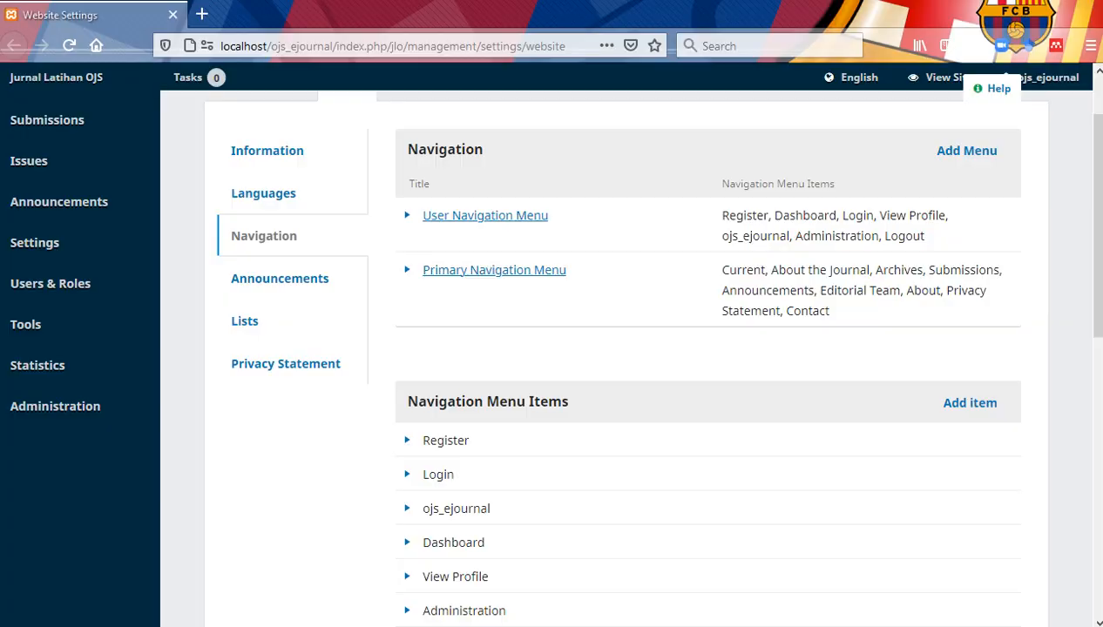
scroll(626, 357, "down", 5)
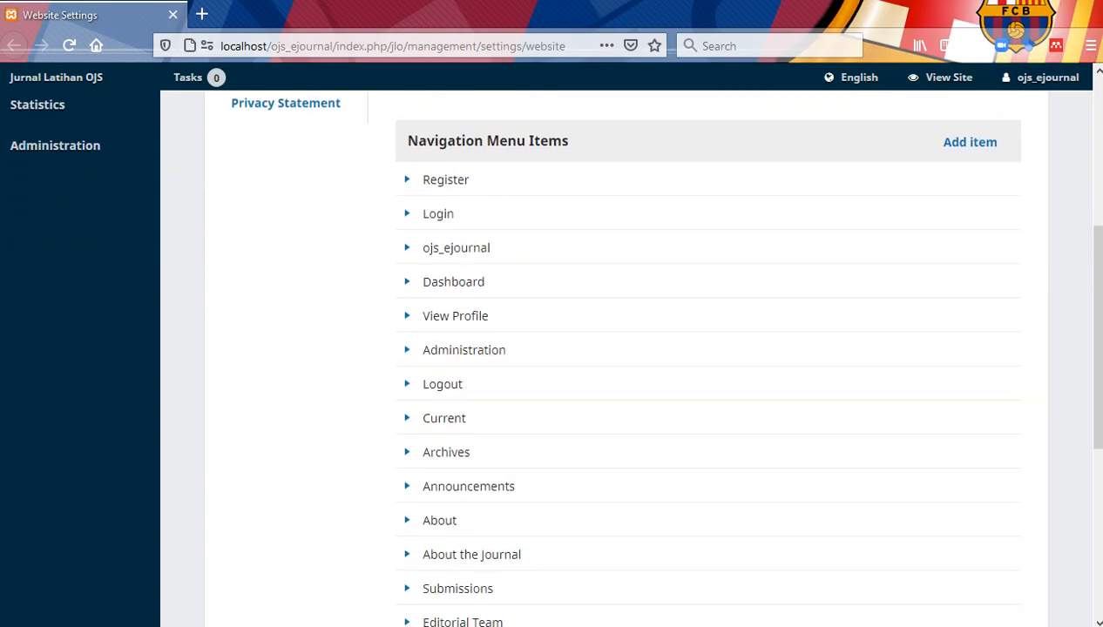
scroll(625, 349, "up", 3)
left_click(978, 142)
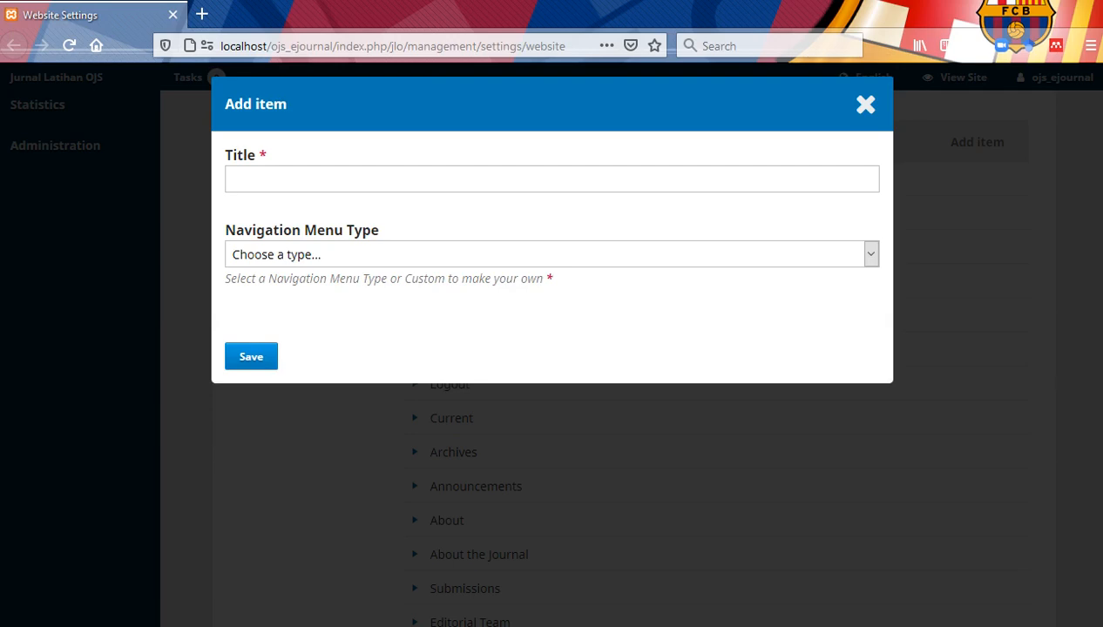
type("Etika Publikasi")
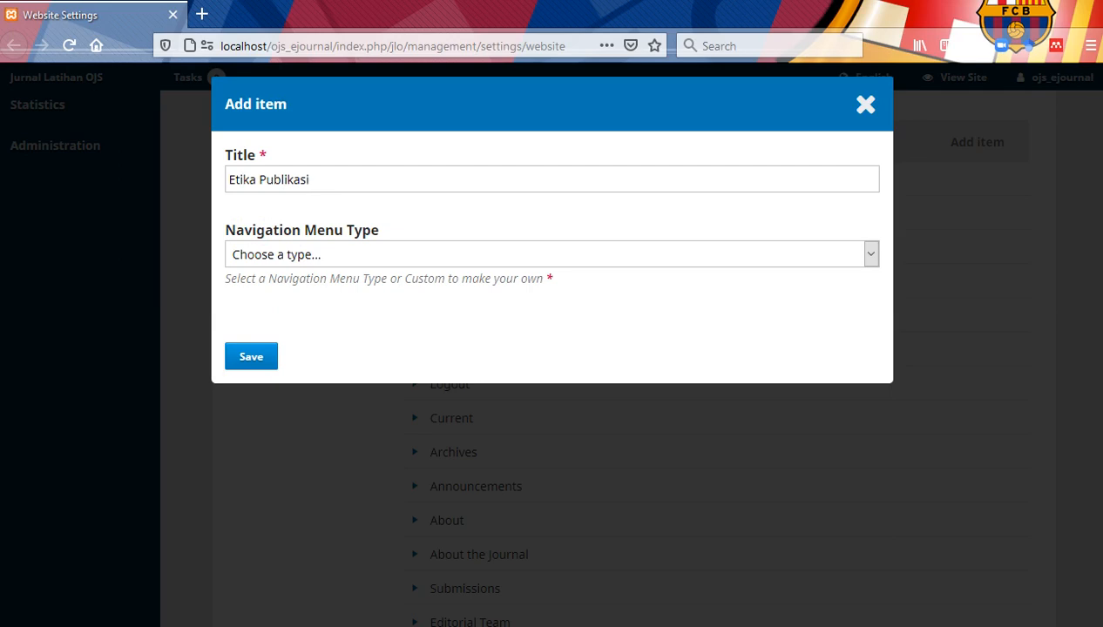
Step: Review the navigation menu types available for the new item
left_click(551, 254)
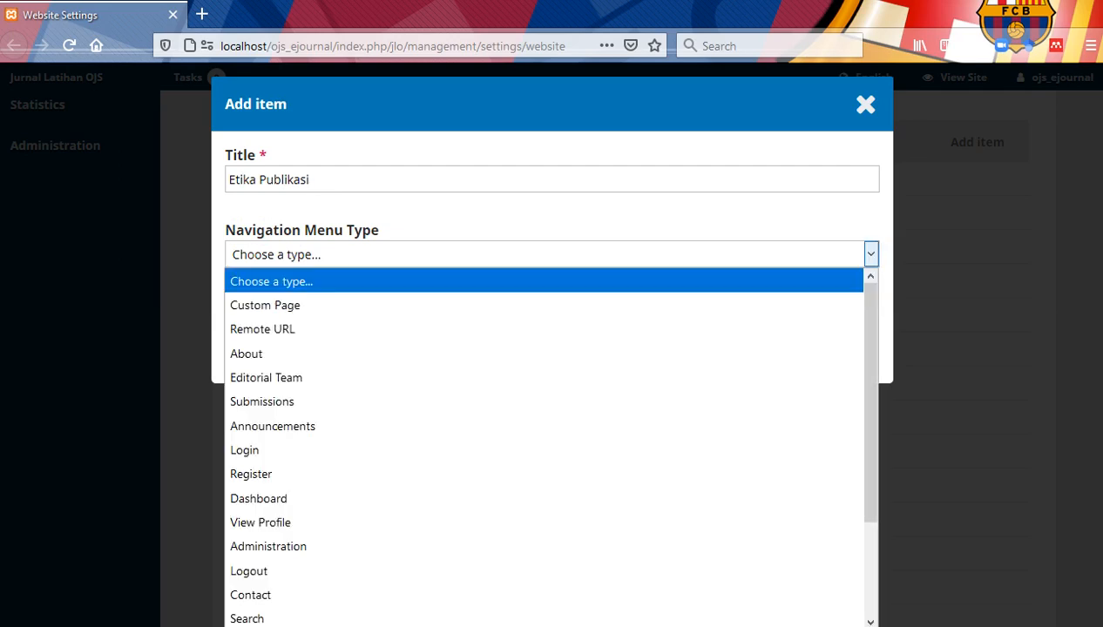
left_click(552, 255)
left_click(552, 254)
key("Down")
key("Down")
key("Down")
key("Down")
key("Down")
key("Down")
key("Down")
key("Down")
key("Down")
key("Down")
key("Down")
key("Down")
key("Down")
key("Down")
key("Down")
key("Down")
key("Down")
key("Down")
key("Down")
key("Up")
key("Up")
key("Up")
key("Up")
key("Up")
key("Up")
key("Up")
key("Up")
key("Up")
key("Up")
key("Up")
key("Up")
key("Up")
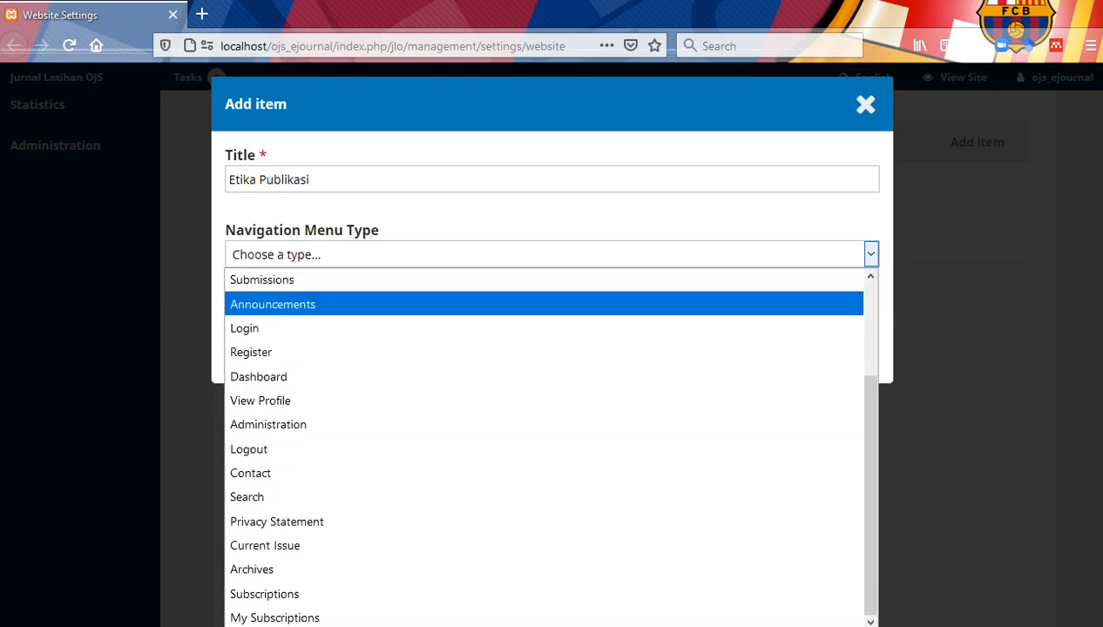
key("Down")
key("Down")
key("Up")
key("Up")
key("Down")
key("Down")
key("Down")
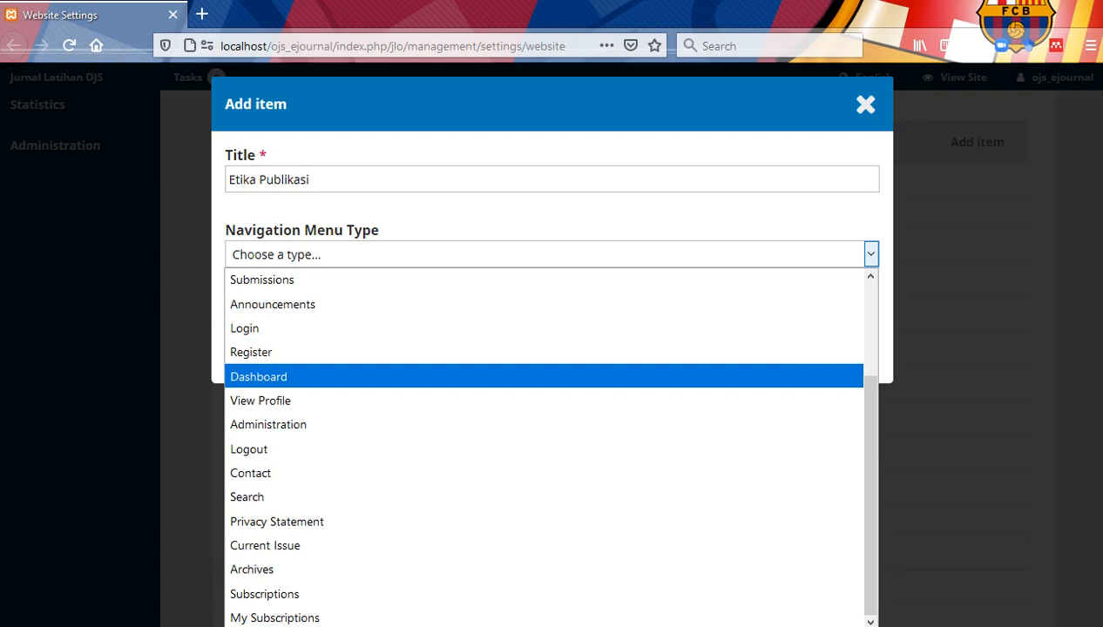
key("Down")
key("Down")
key("Down")
key("Up")
key("Up")
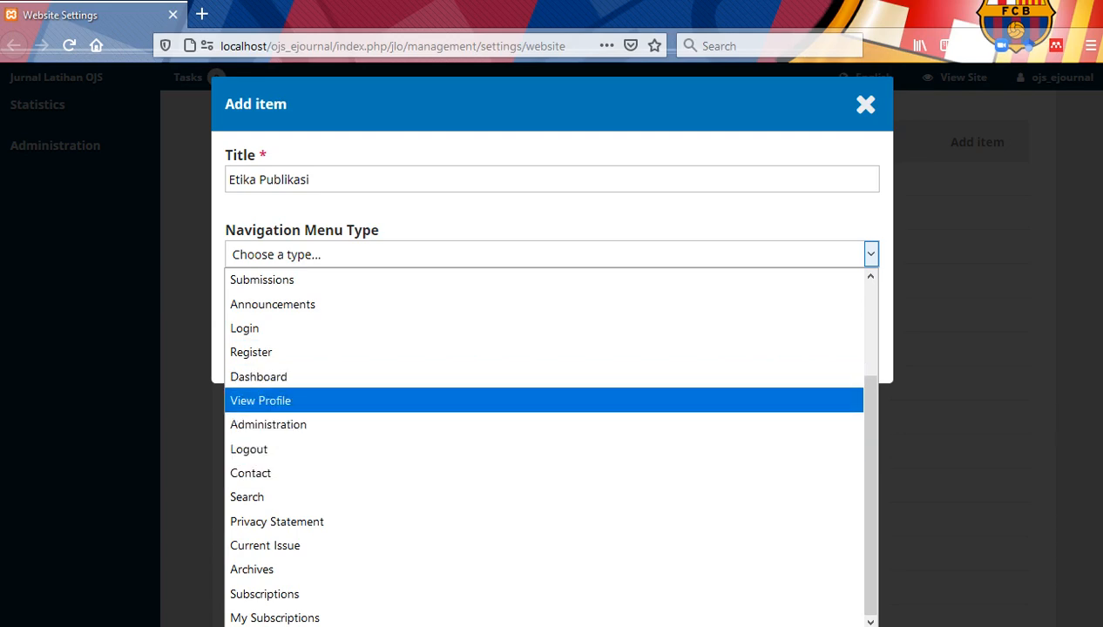
key("Up")
key("Down")
key("Down")
key("Down")
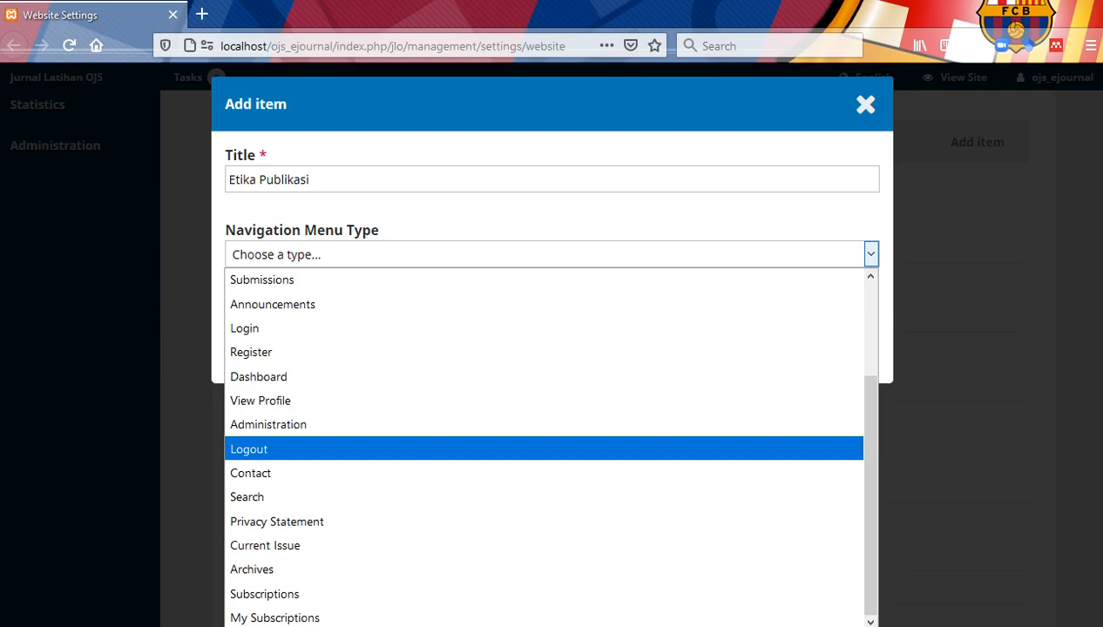
key("Down")
key("Down")
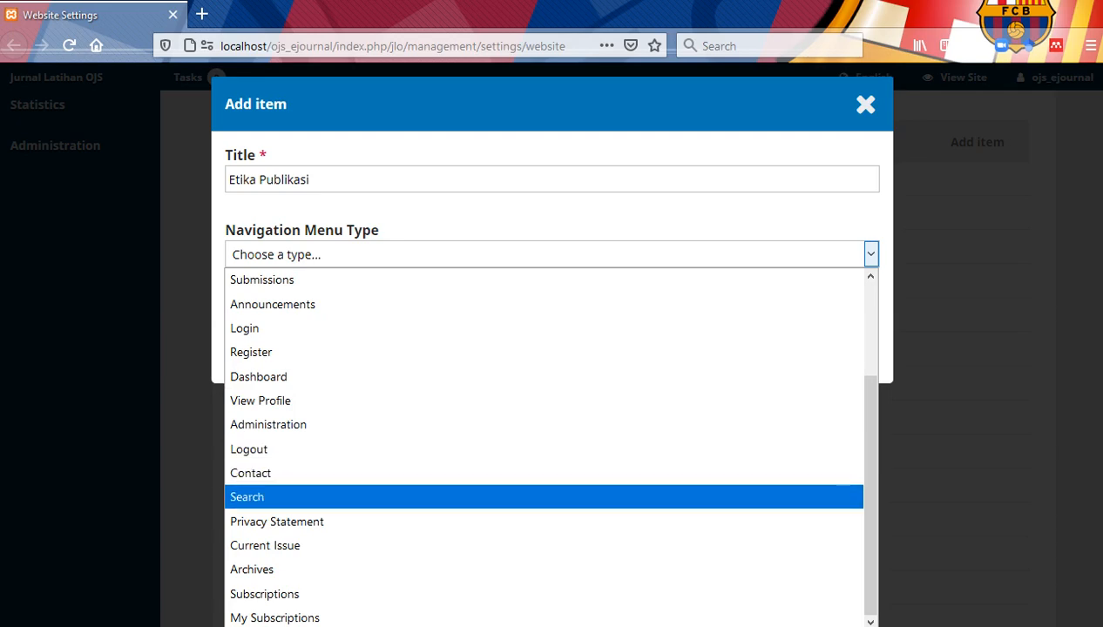
key("Down")
key("Down")
key("Up")
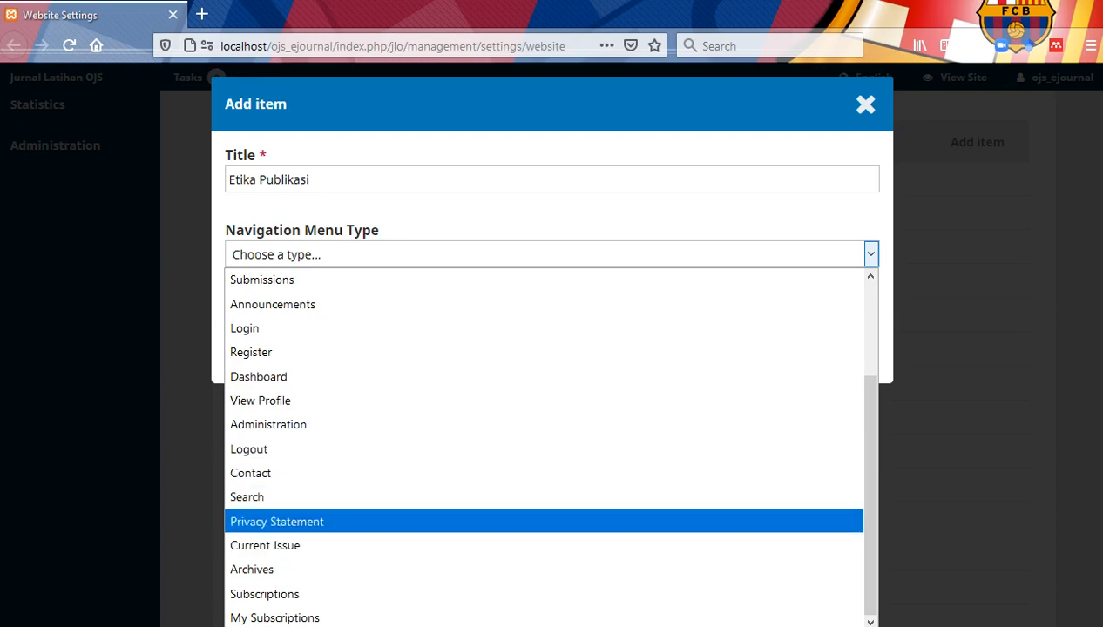
key("Down")
key("Down")
key("Down")
key("Down")
key("Up")
key("Up")
key("Up")
key("Home")
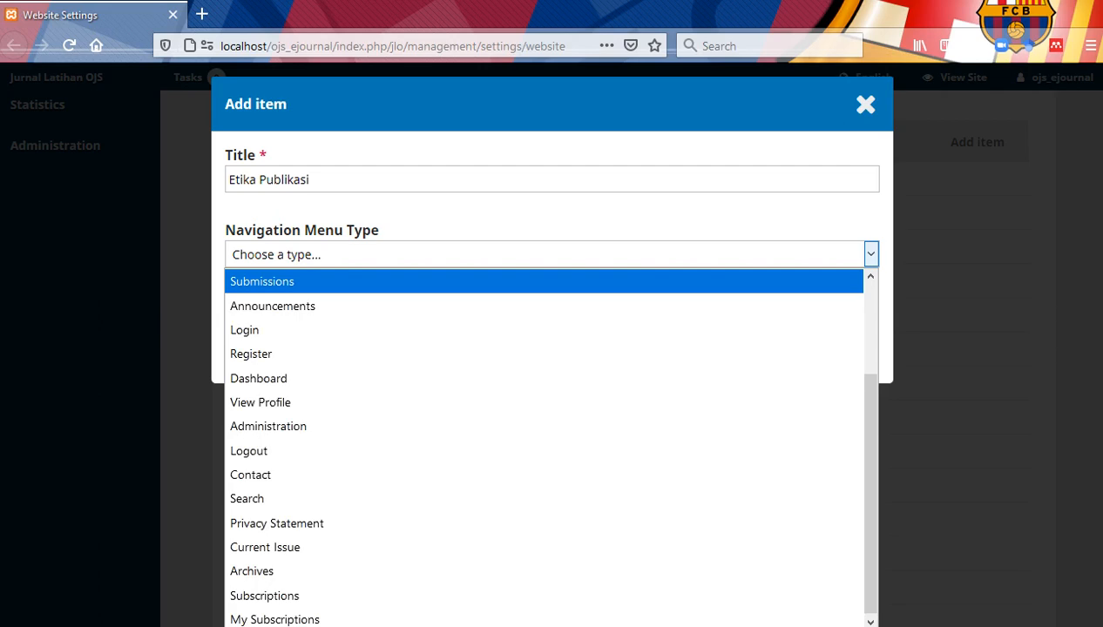
Step: Set the new item's navigation menu type to Custom Page
key("Up")
key("Down")
key("Down")
key("Down")
key("Up")
key("Up")
key("Up")
key("Up")
key("Up")
key("Up")
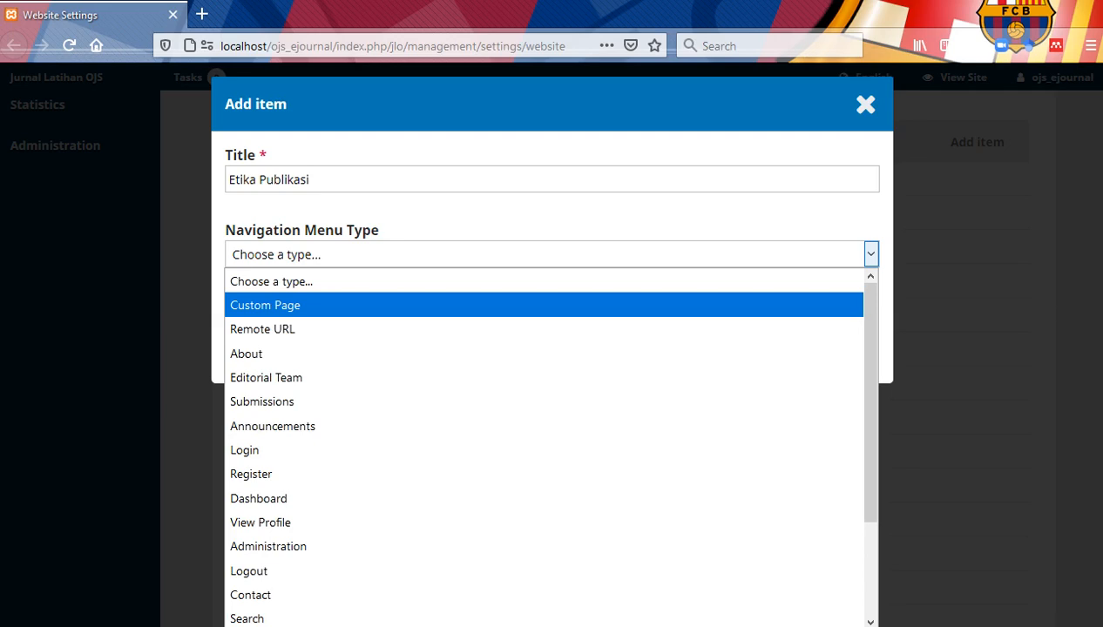
key("Return")
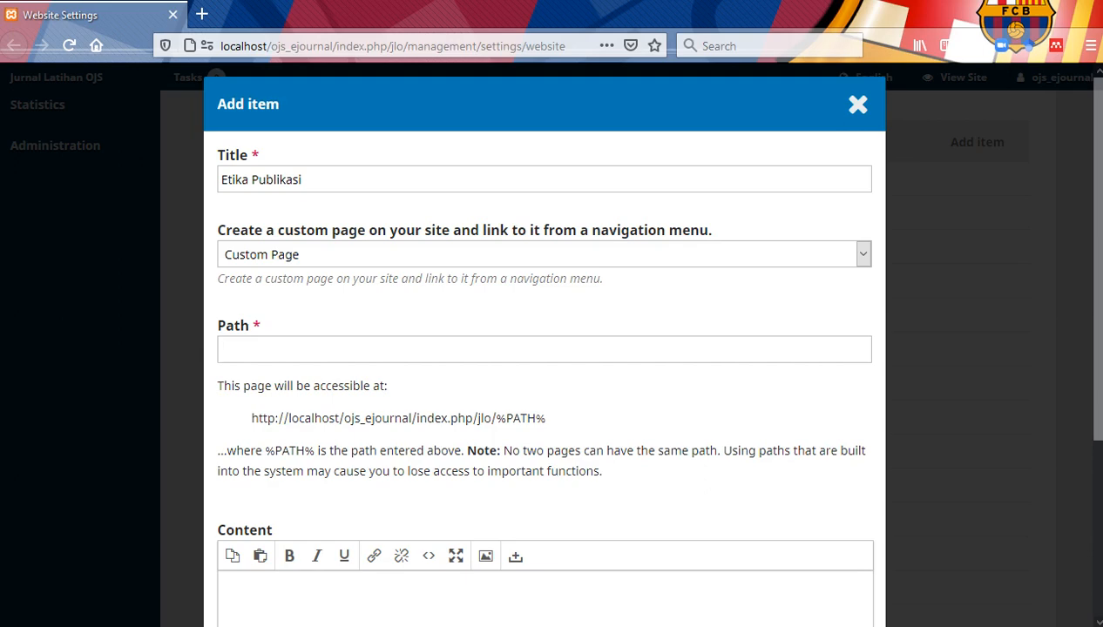
Step: Examine the custom page's address pattern, highlighting the base URL and the %PATH% placeholder
left_click_drag(251, 418, 496, 441)
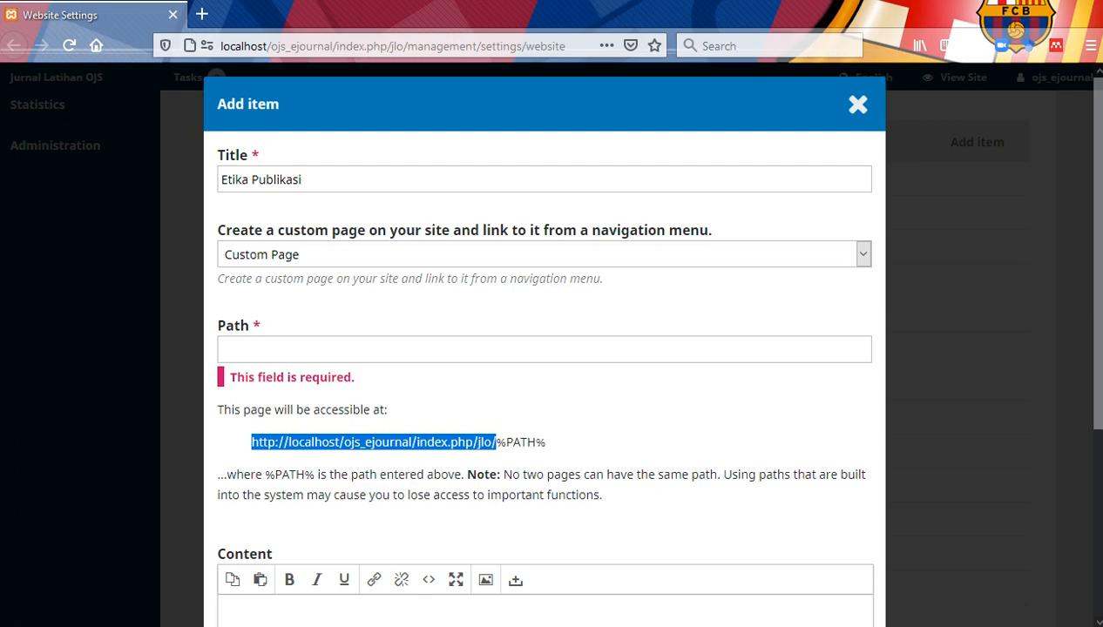
left_click_drag(497, 442, 545, 441)
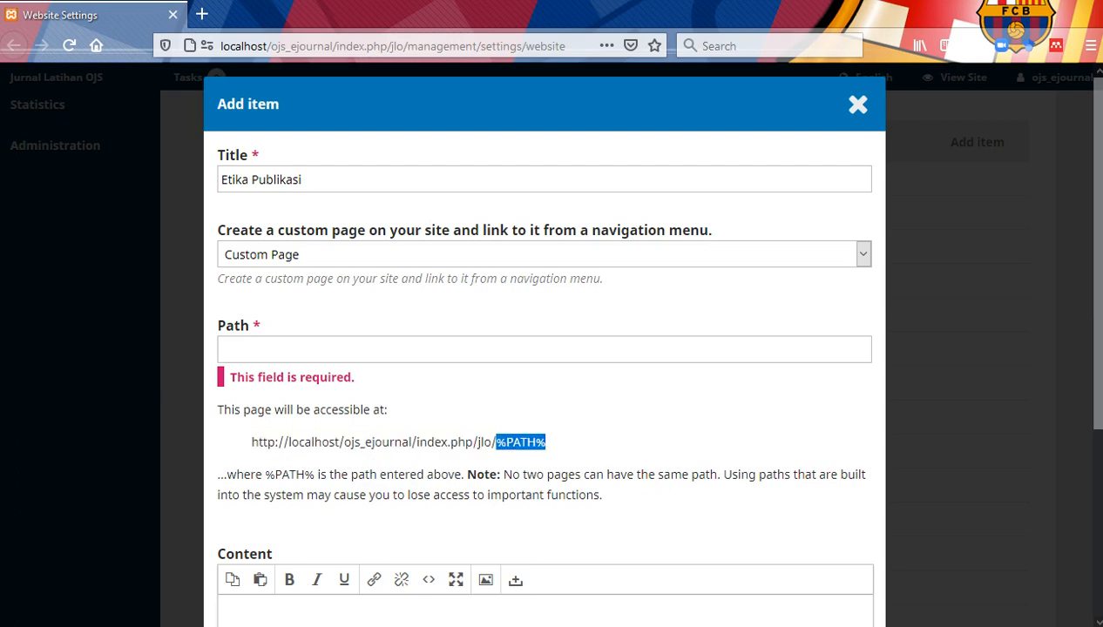
Step: Set the custom page's path to "ethics"
left_click(305, 349)
type("thi")
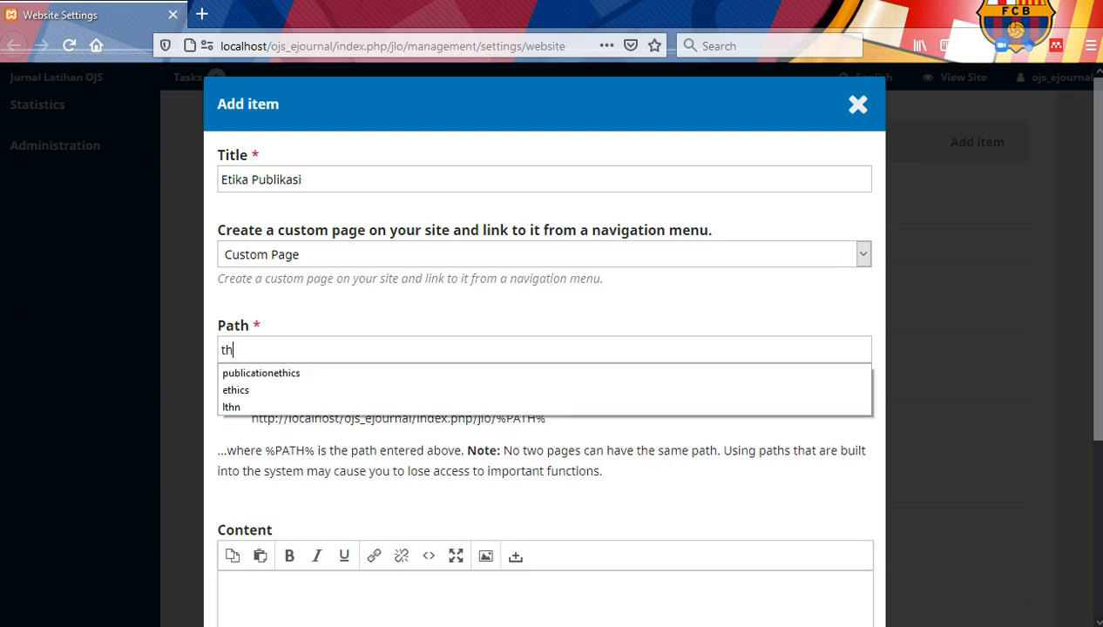
key("BackSpace")
key("BackSpace")
type("thics")
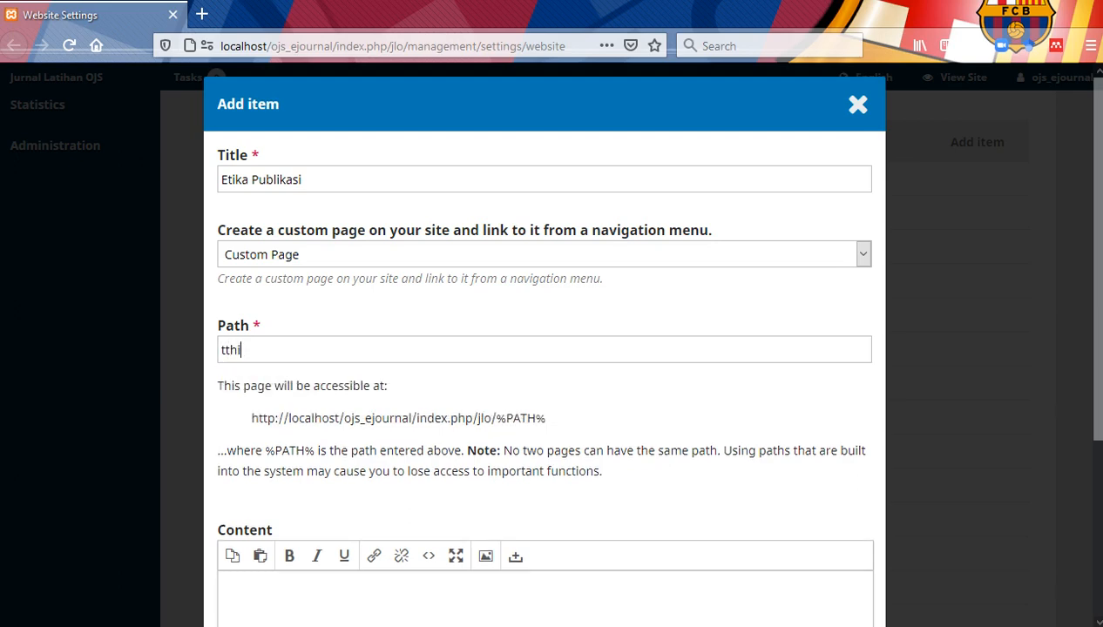
key("Home")
key("shift+Right")
type("e")
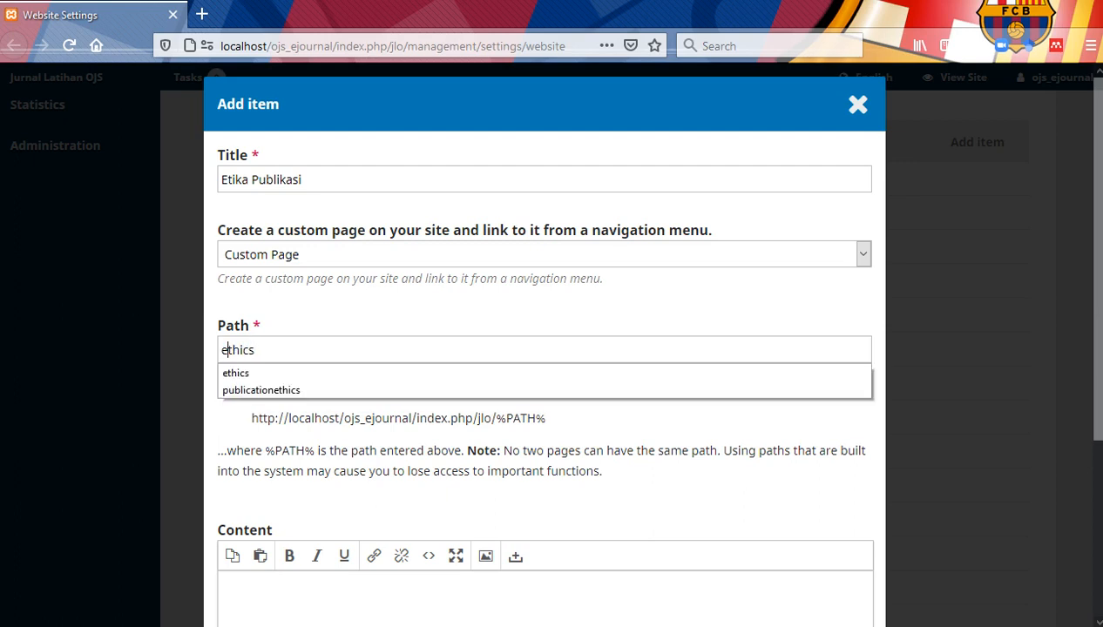
key("Tab")
Step: Fill the page content with the bold heading "Etika Publikasi" and placeholder paragraphs under bold Bagi Penulis, Bagi Editor and Bagi Reviewer subheadings
scroll(544, 349, "down", 3)
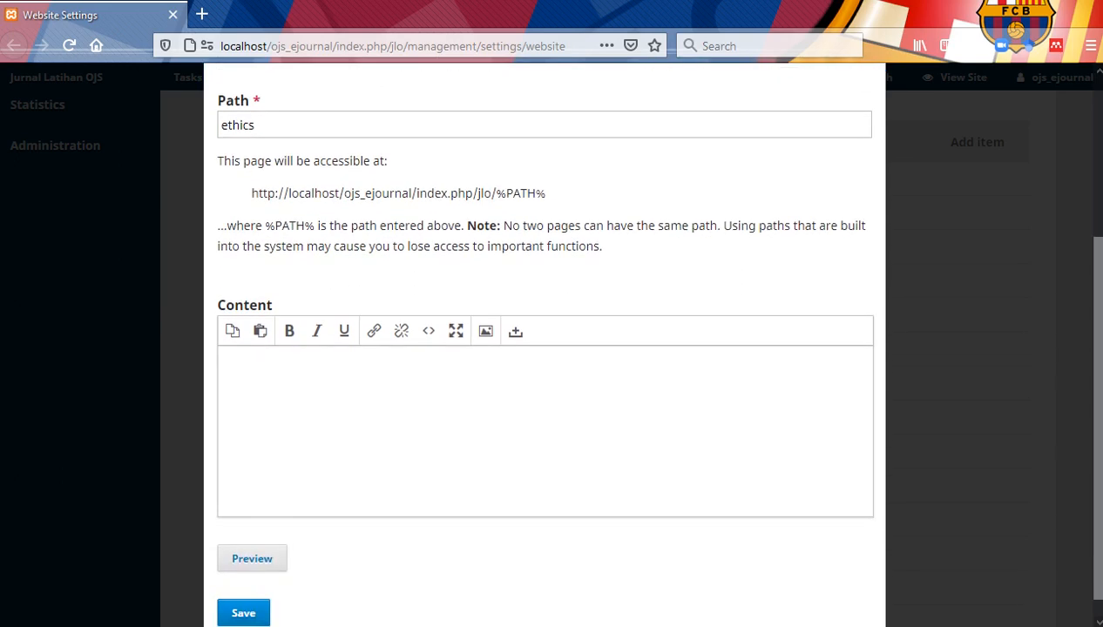
type("Publikasi")
key("Home")
type("Etika")
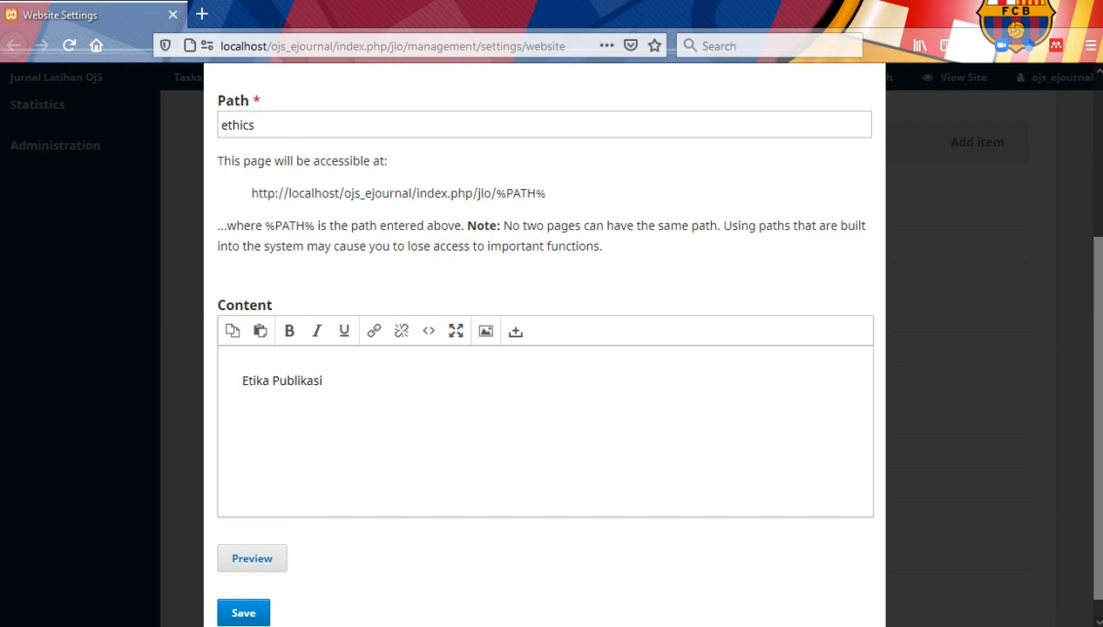
key("End")
key("Return")
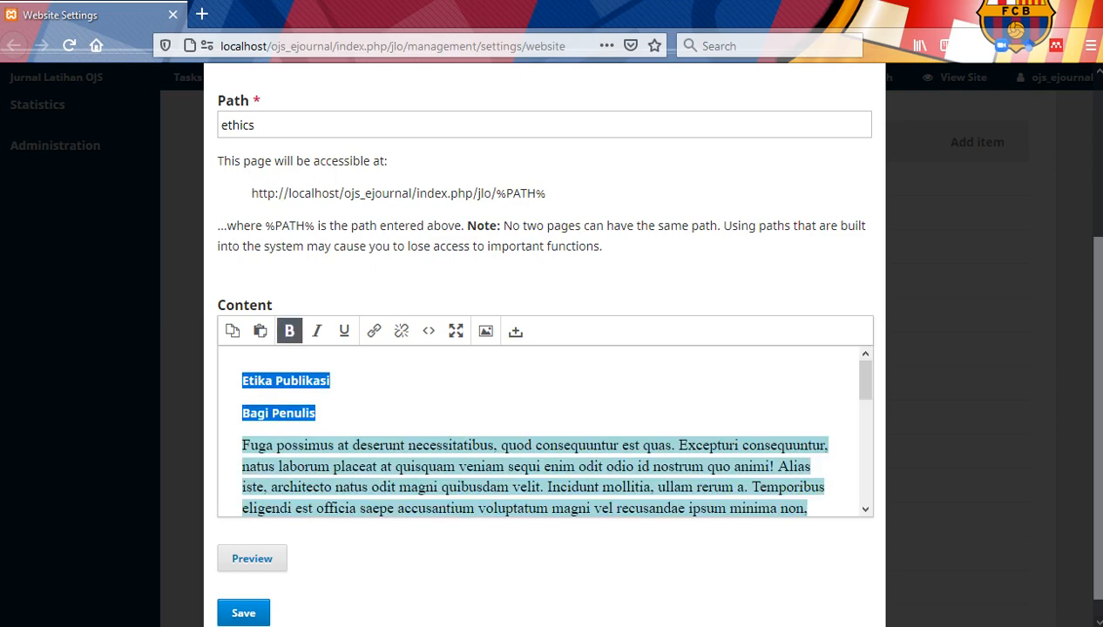
left_click(329, 381)
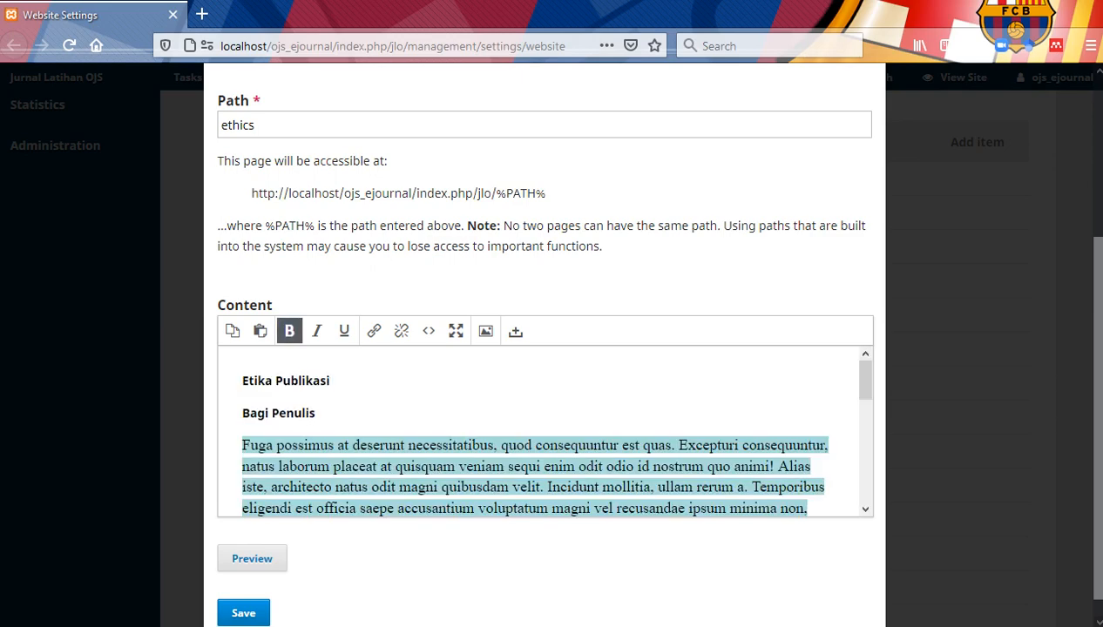
Step: Review the sections of the page content and the item's title and path, and save the new navigation menu item
scroll(540, 431, "down", 8)
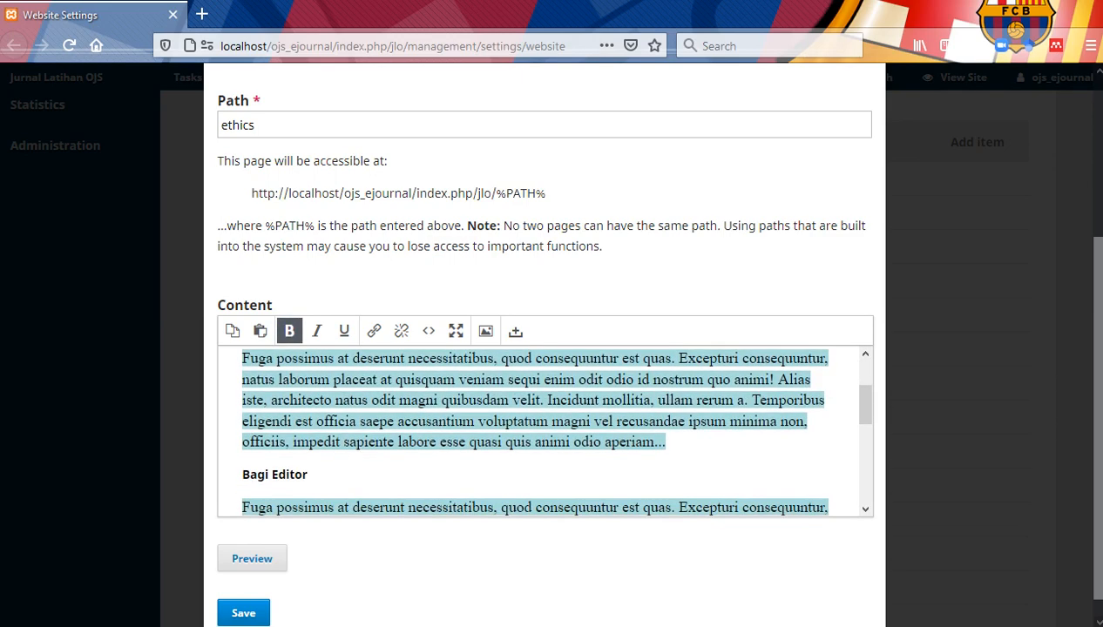
scroll(541, 419, "down", 1)
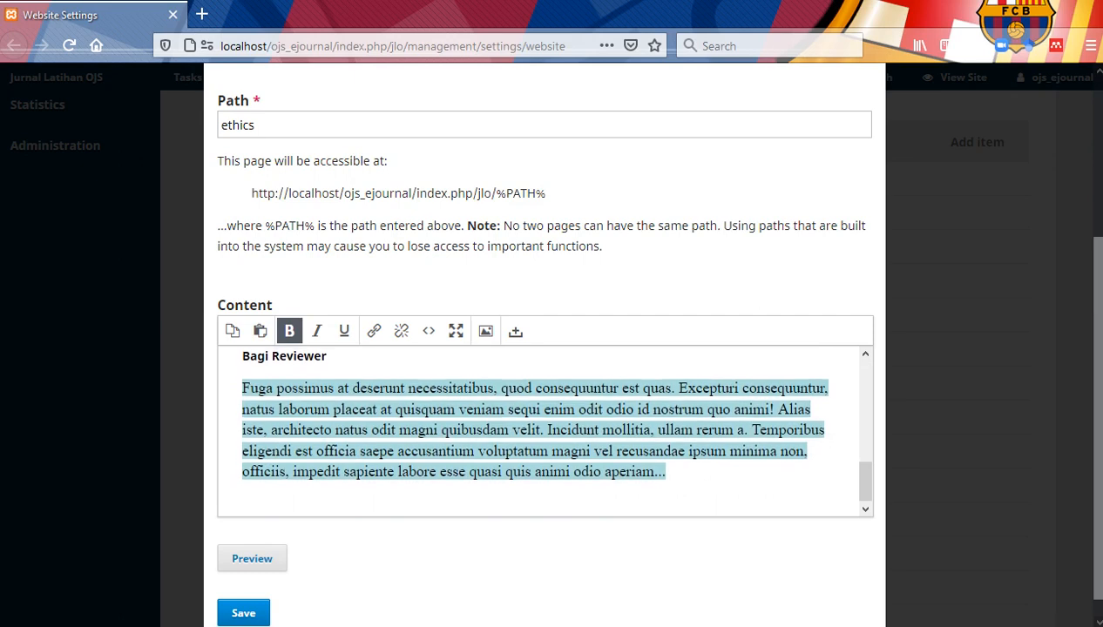
scroll(540, 432, "up", 8)
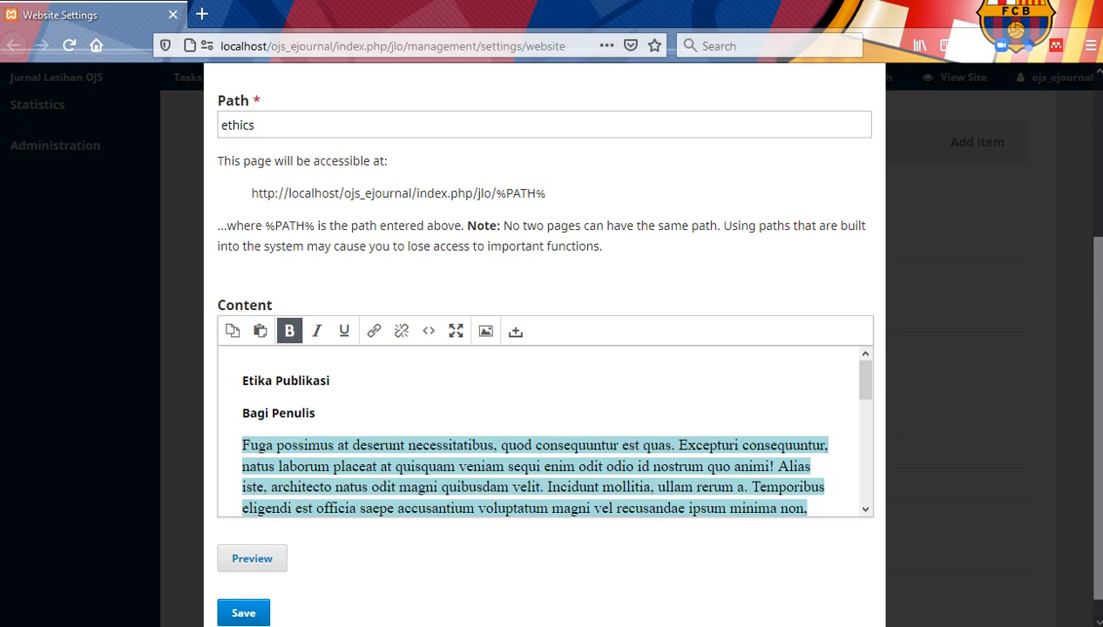
scroll(544, 349, "up", 5)
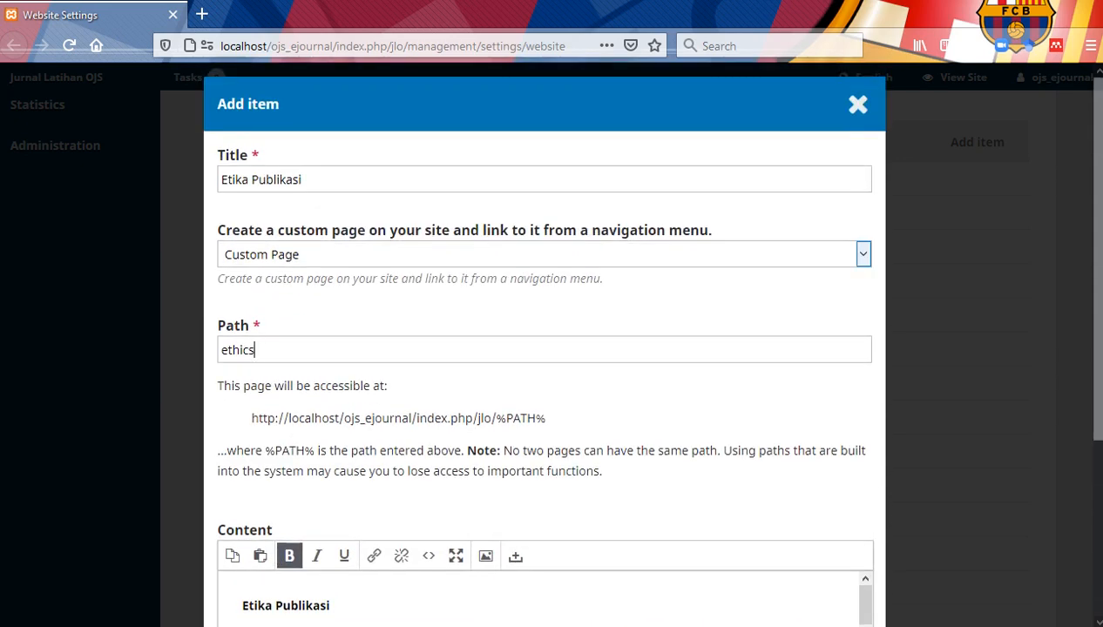
scroll(545, 349, "down", 5)
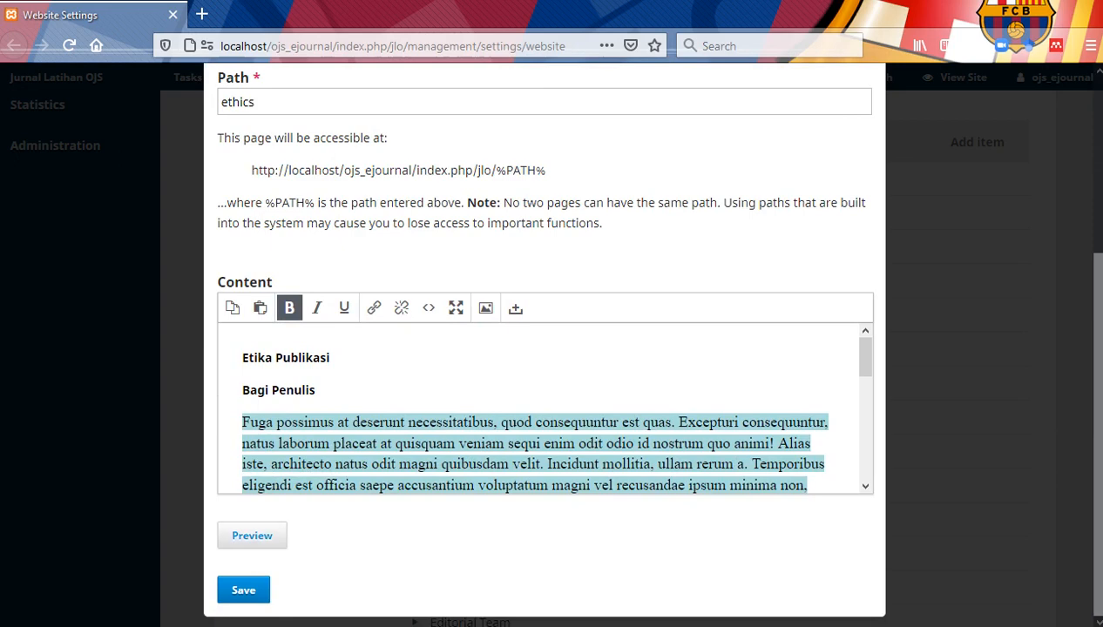
left_click(244, 590)
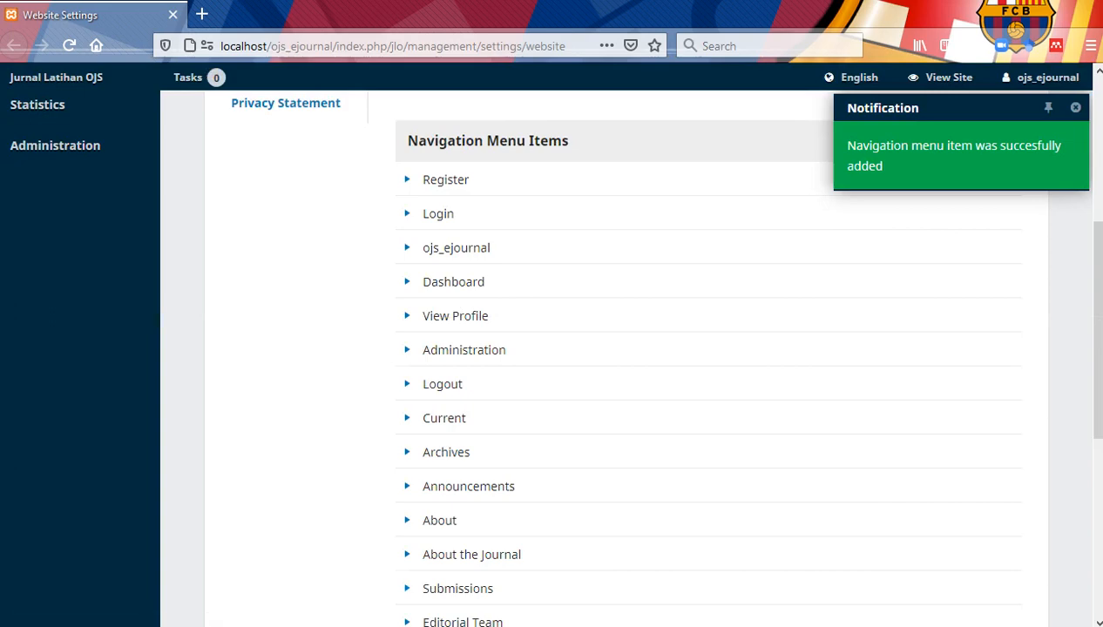
Step: Find Etika Publikasi in the Navigation Menu Items list and compare the Primary Navigation Menu with the menu on the public journal site
scroll(610, 349, "down", 5)
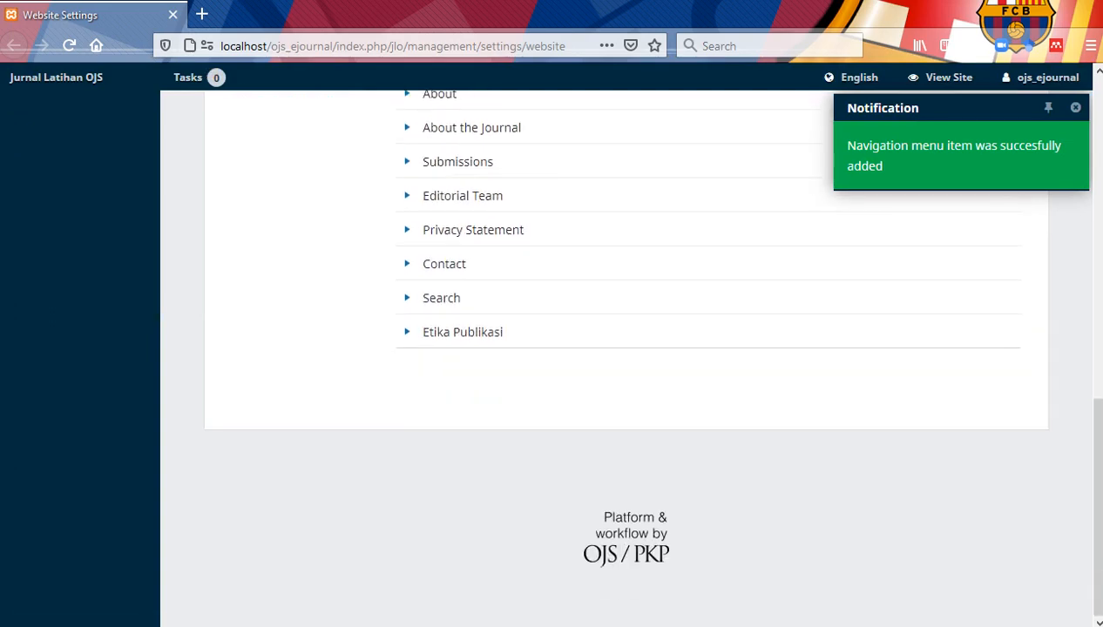
left_click_drag(507, 333, 422, 333)
left_click(488, 383)
scroll(610, 348, "up", 3)
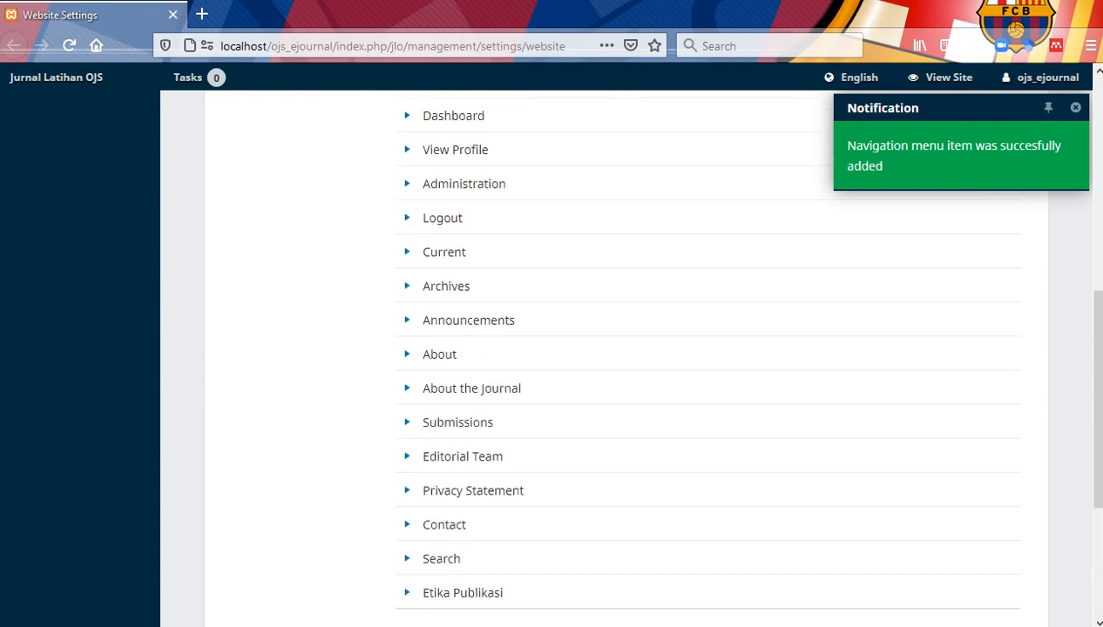
scroll(610, 348, "up", 6)
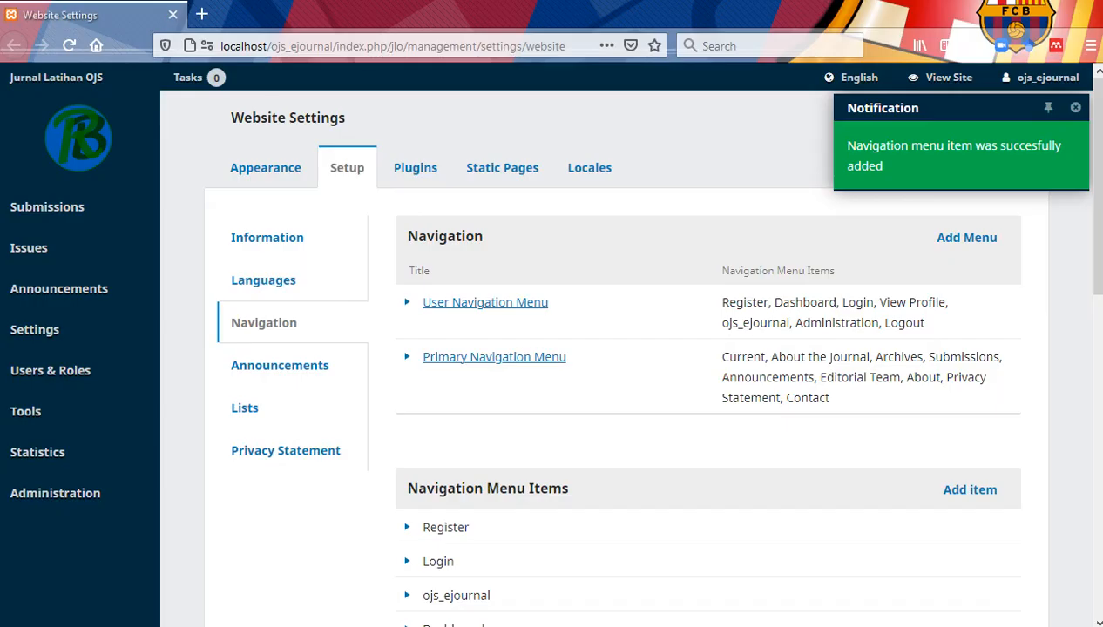
left_click_drag(567, 357, 422, 357)
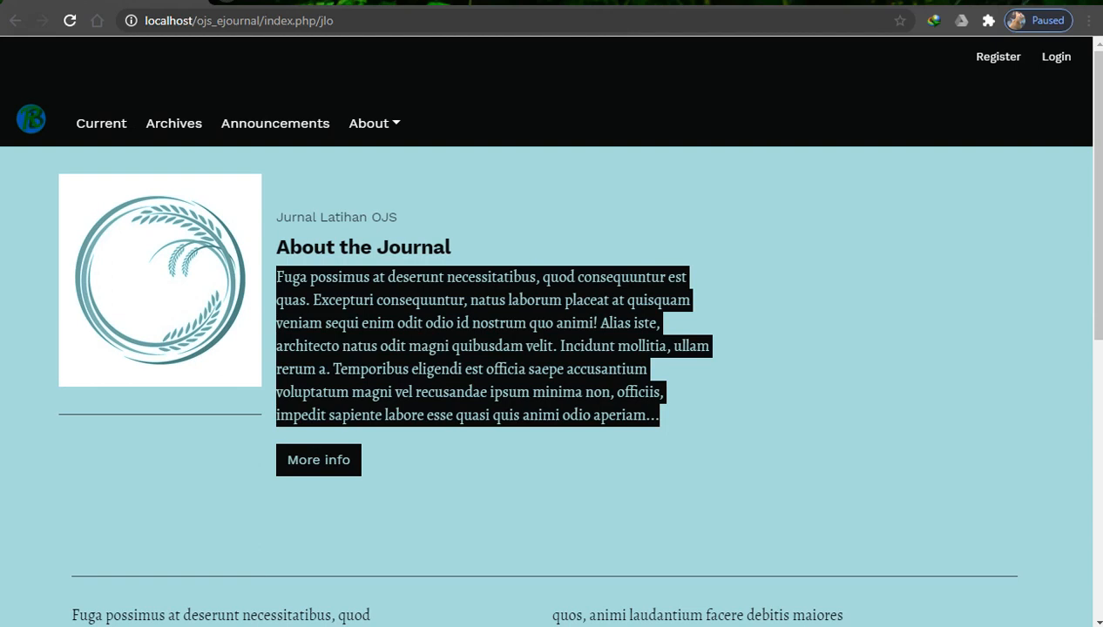
left_click_drag(422, 356, 567, 357)
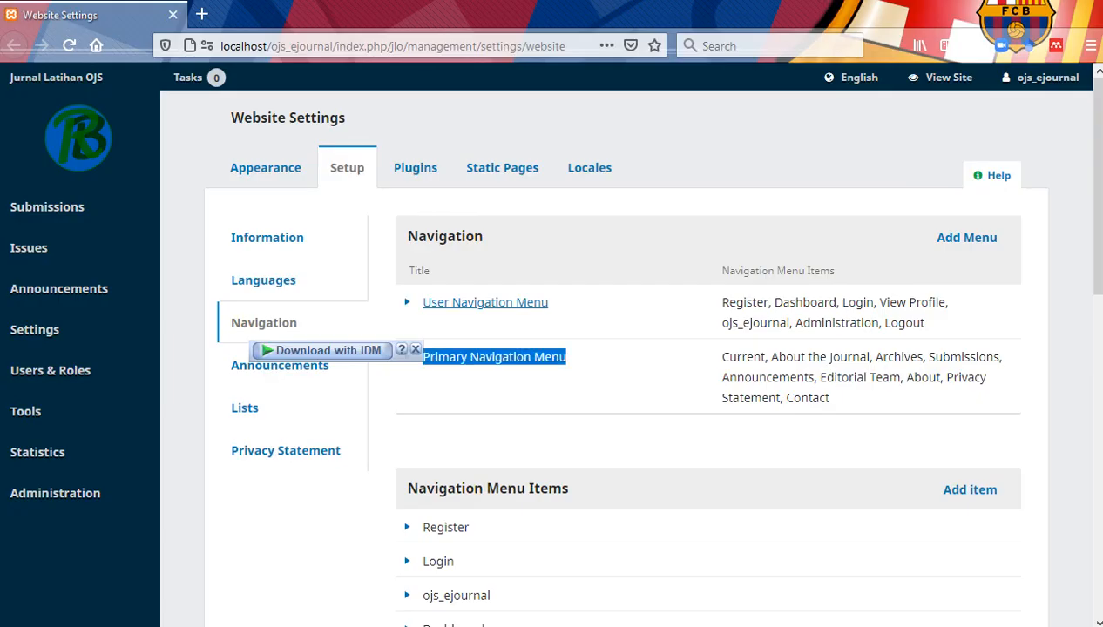
left_click(601, 376)
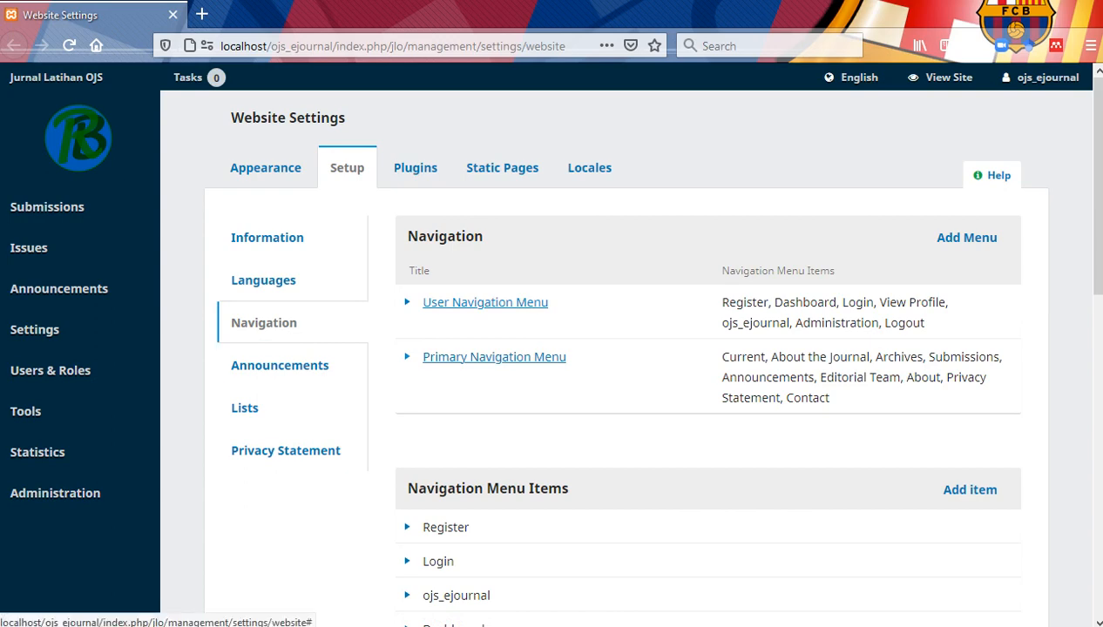
Step: Open the Primary Navigation Menu for editing and assign Etika Publikasi to it between Announcements and About
left_click(407, 357)
left_click(436, 427)
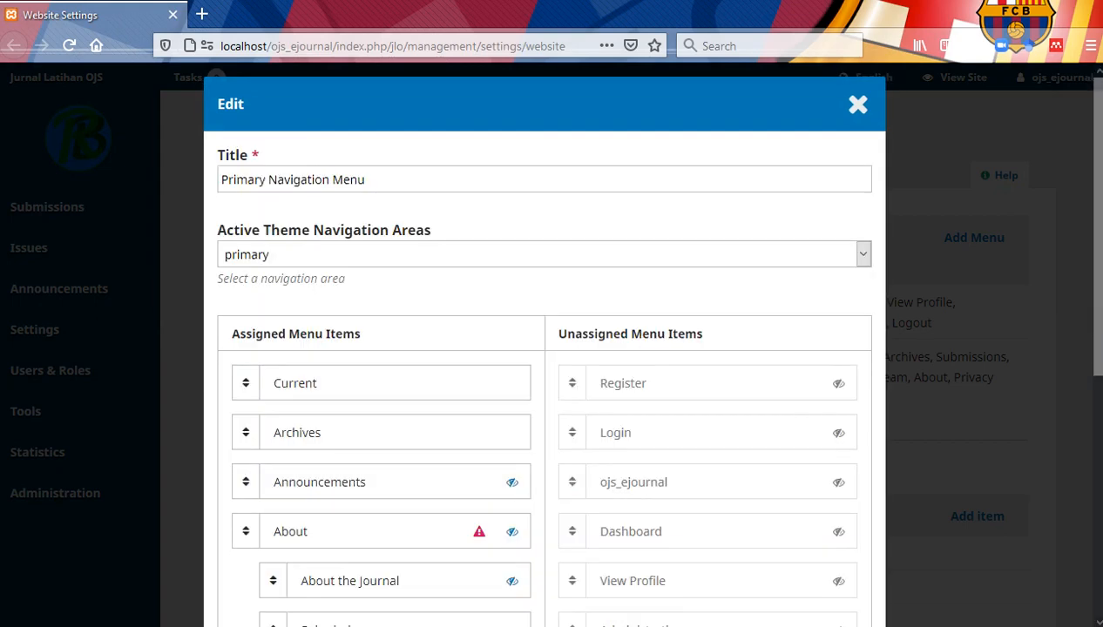
scroll(545, 348, "down", 5)
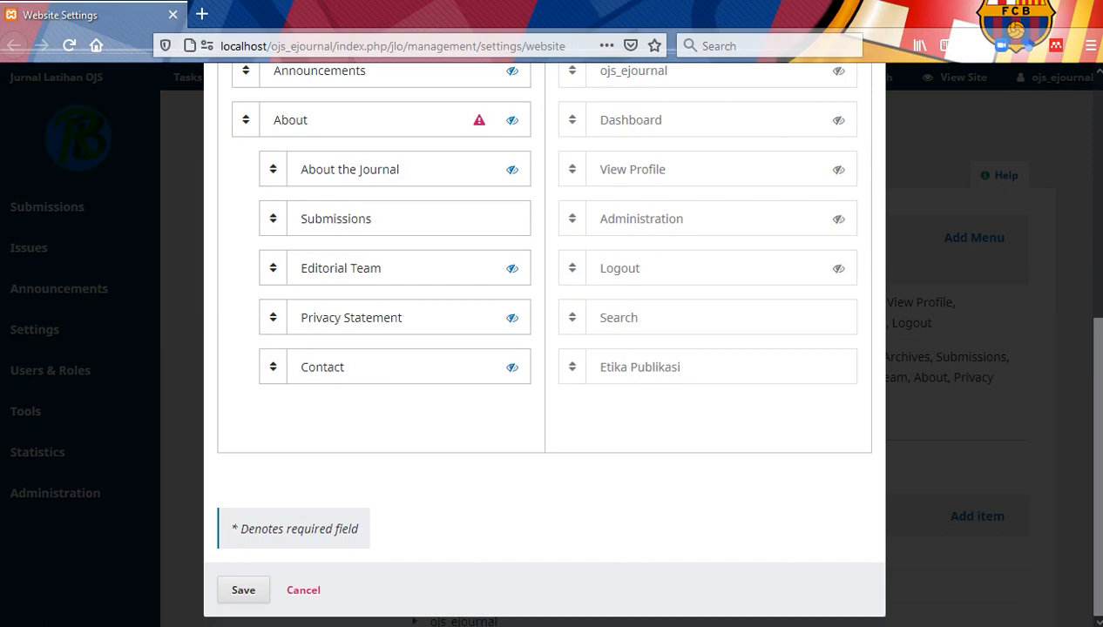
scroll(545, 349, "up", 3)
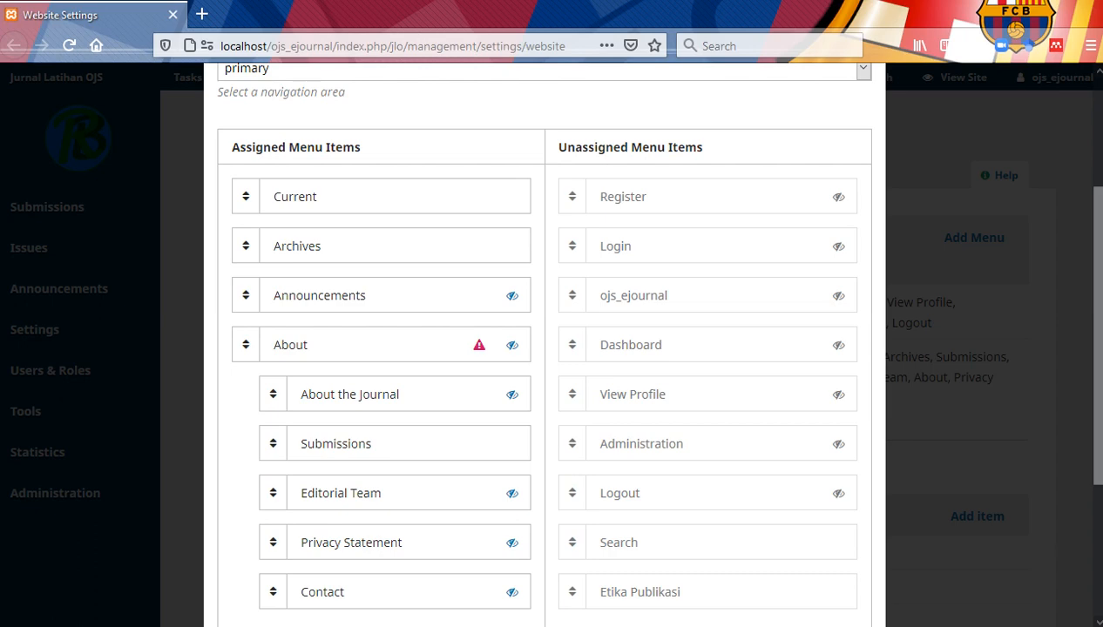
scroll(544, 349, "down", 5)
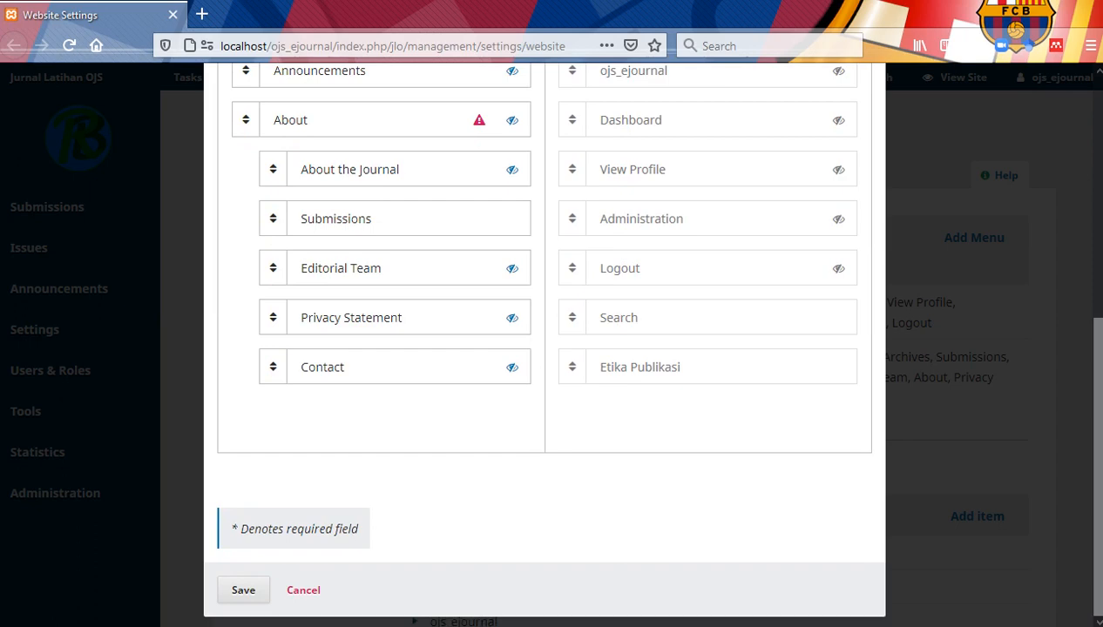
left_click_drag(572, 367, 165, 246)
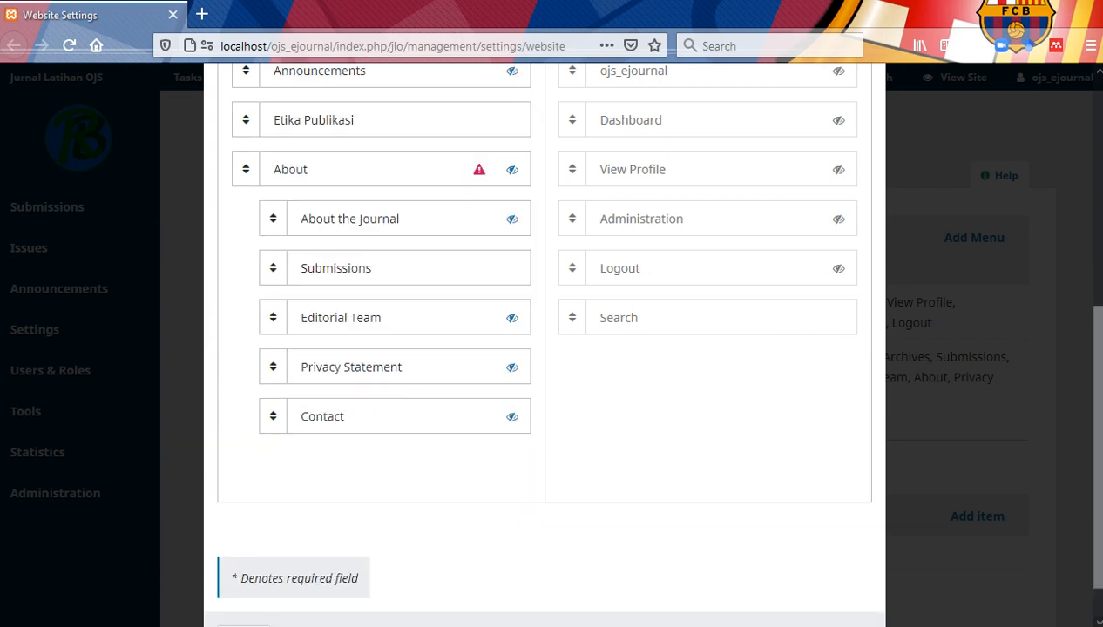
Step: Reorder the assigned menu items so About and its submenu sit between Announcements and Etika Publikasi
scroll(545, 349, "up", 2)
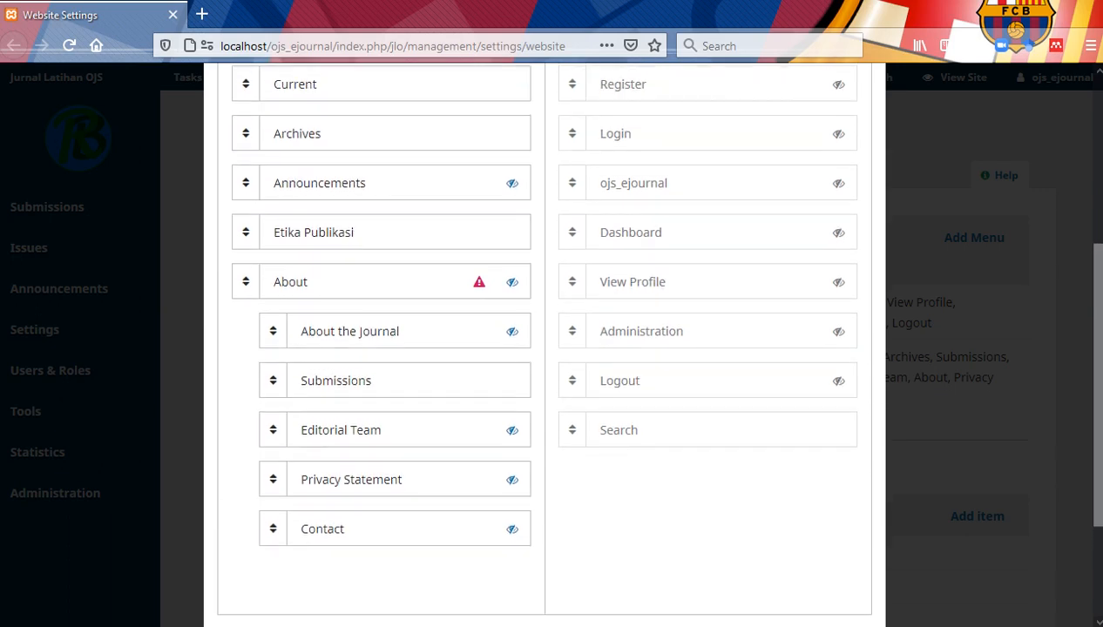
left_click_drag(246, 282, 211, 235)
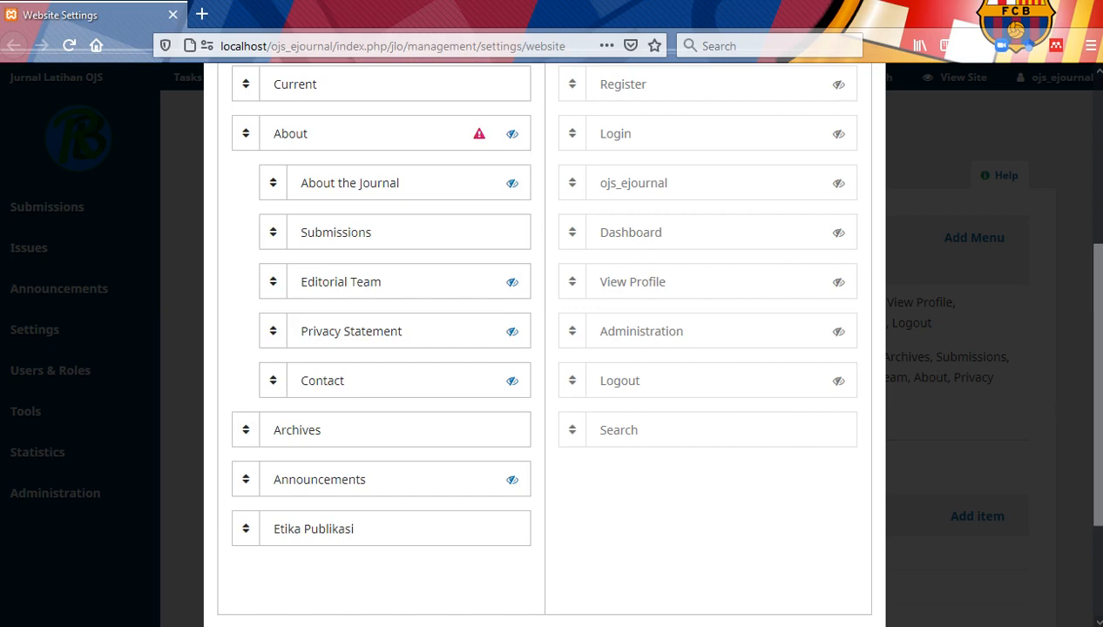
left_click_drag(246, 133, 171, 384)
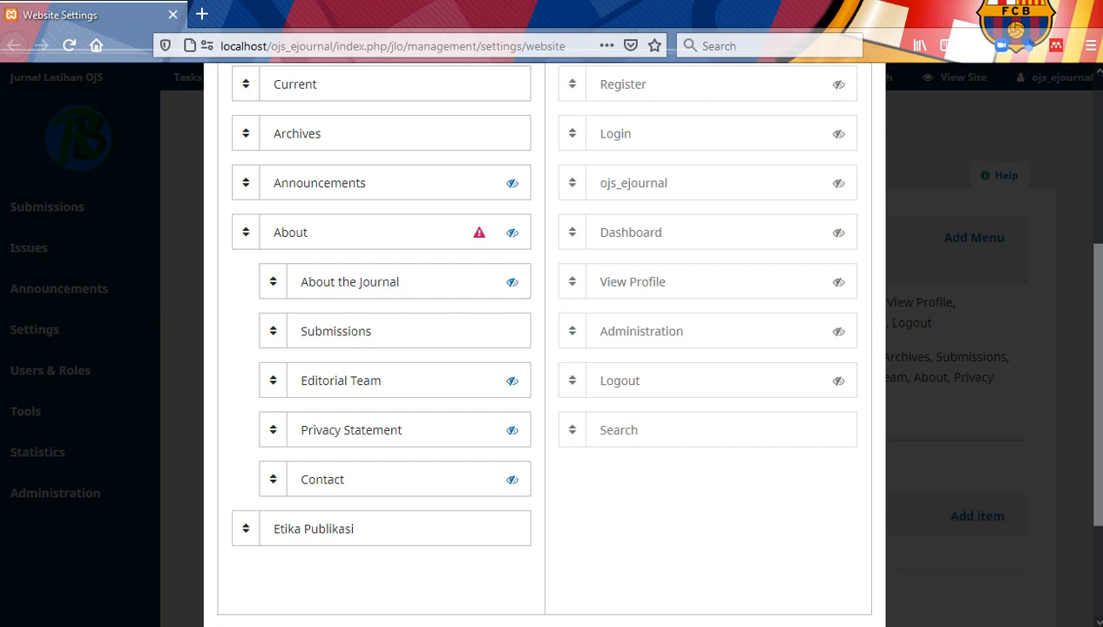
Step: Move Editorial Team out of the About submenu to the top level just above Etika Publikasi, and save the Primary Navigation Menu
left_click_drag(274, 381, 275, 374)
left_click_drag(275, 522, 266, 569)
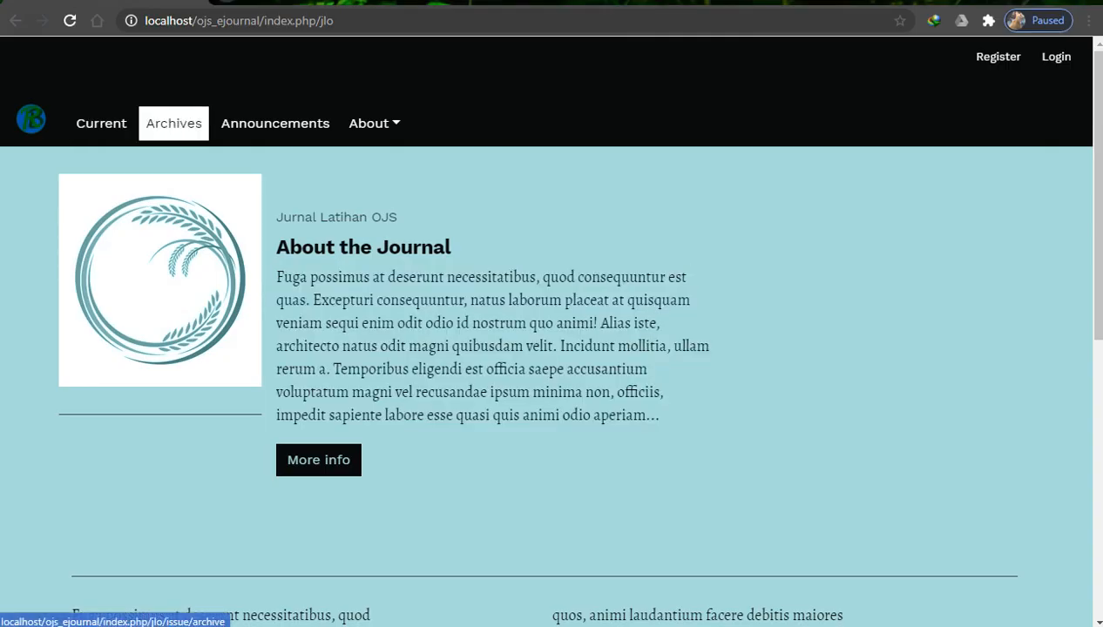
left_click(375, 123)
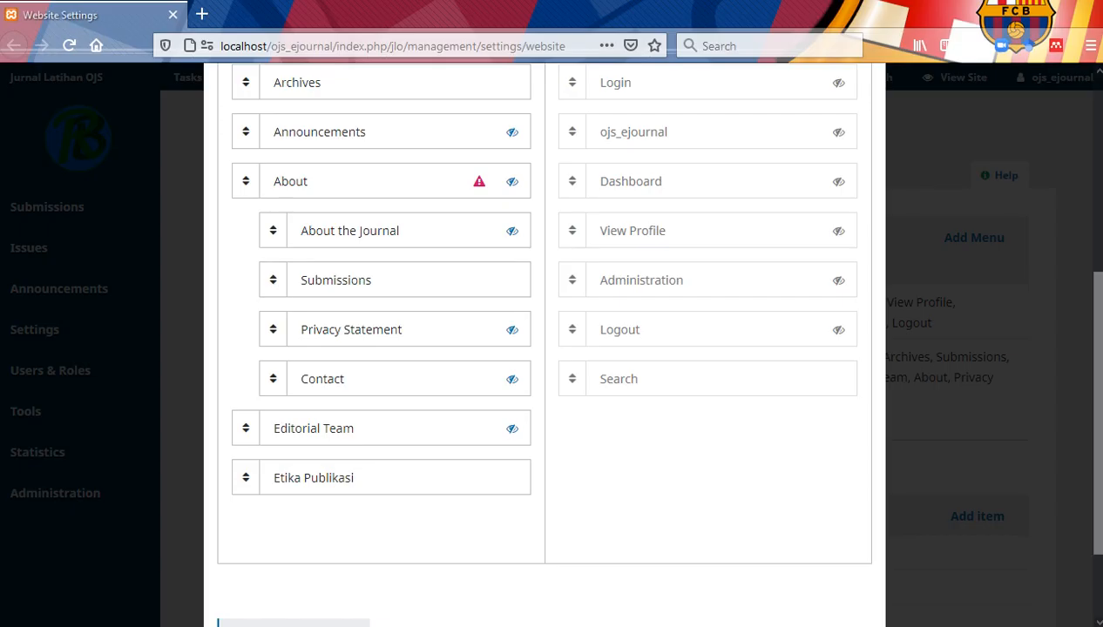
scroll(544, 349, "up", 5)
scroll(545, 348, "down", 7)
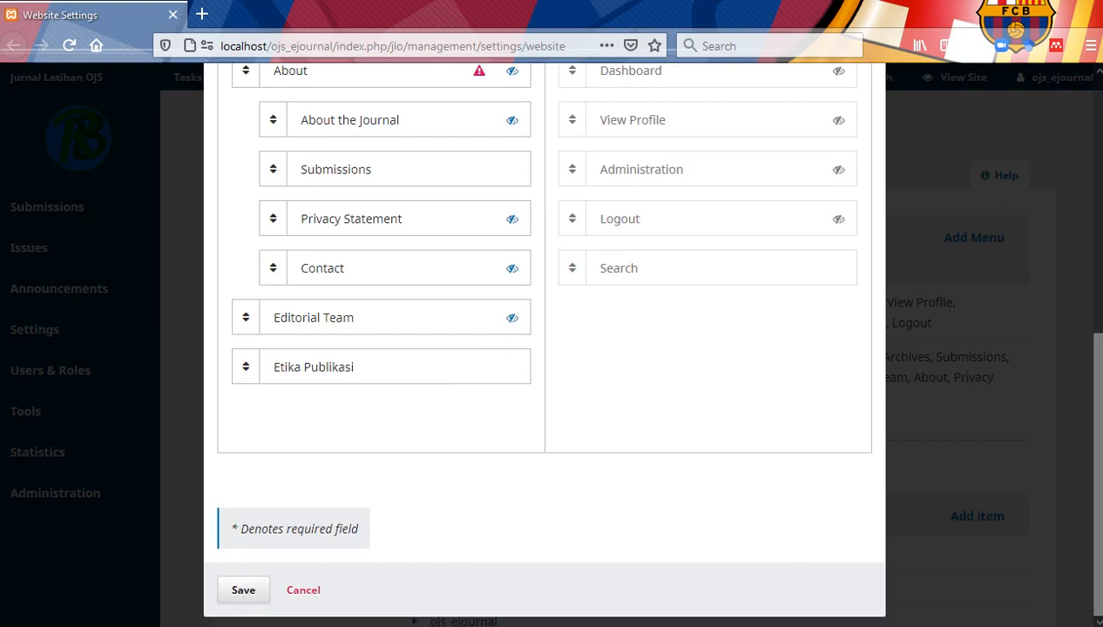
left_click(243, 590)
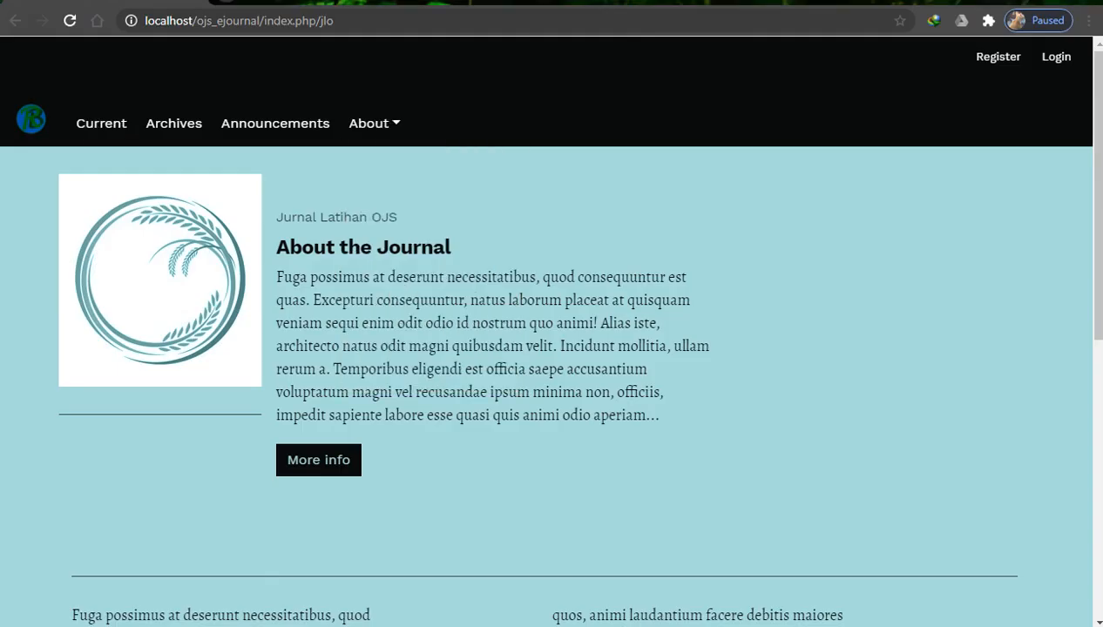
Step: Reload the public journal home page through its logo, open Etika Publikasi from the menu and read through its content
left_click(32, 119)
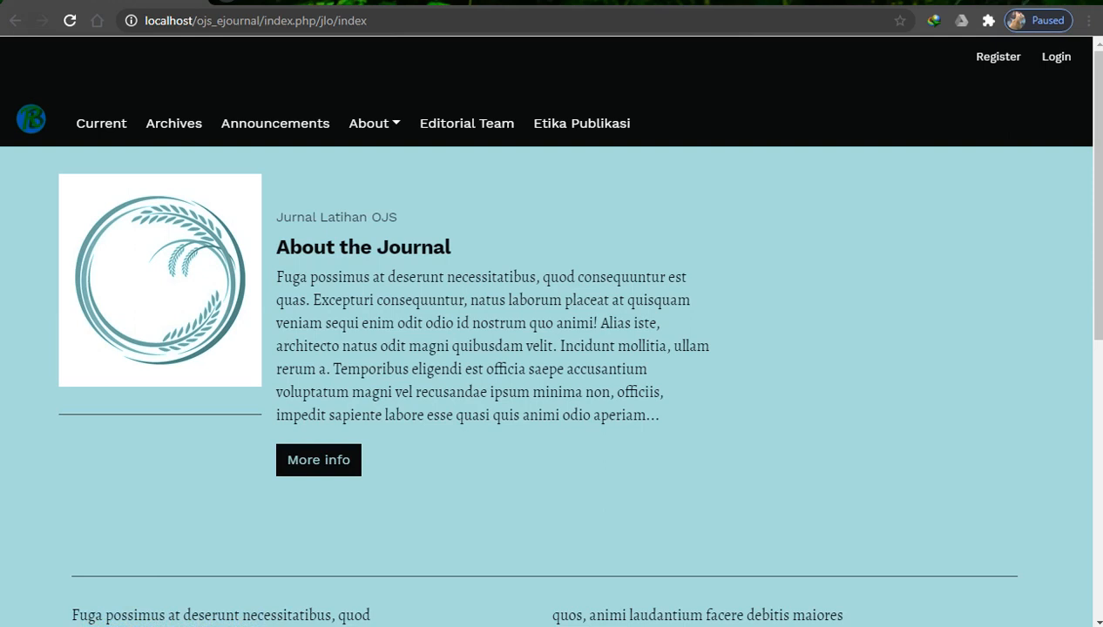
left_click(581, 123)
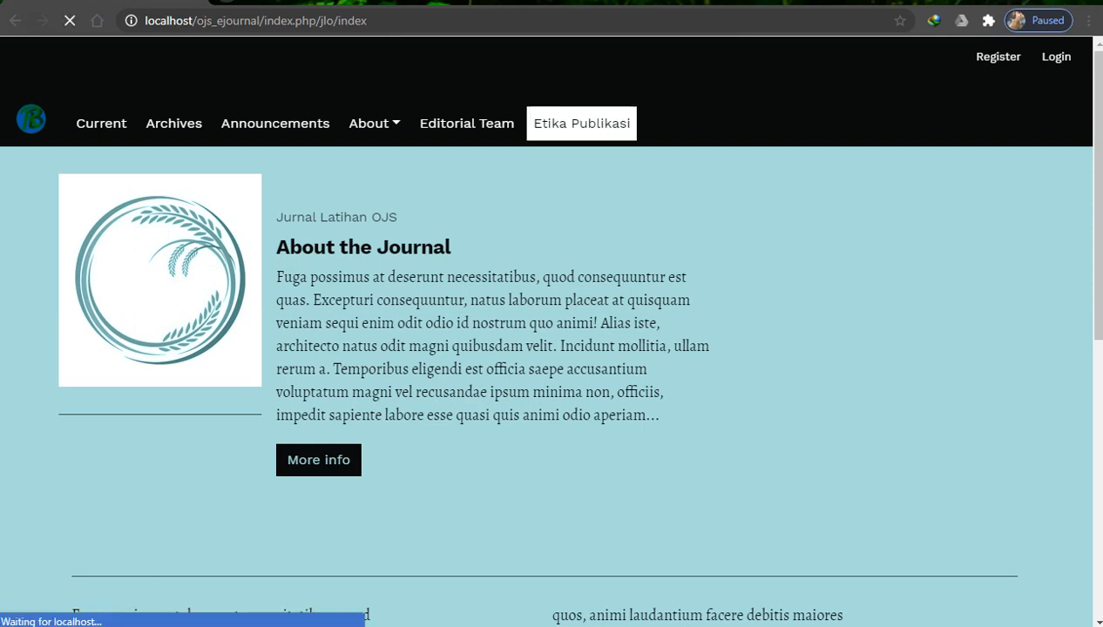
scroll(581, 123, "down", 6)
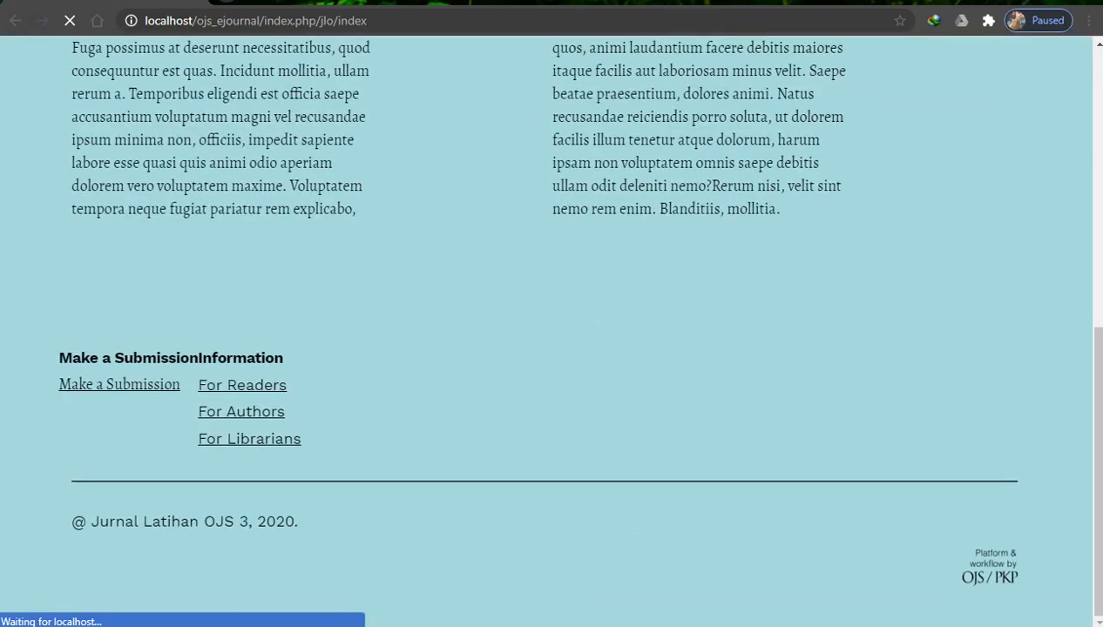
scroll(581, 123, "up", 8)
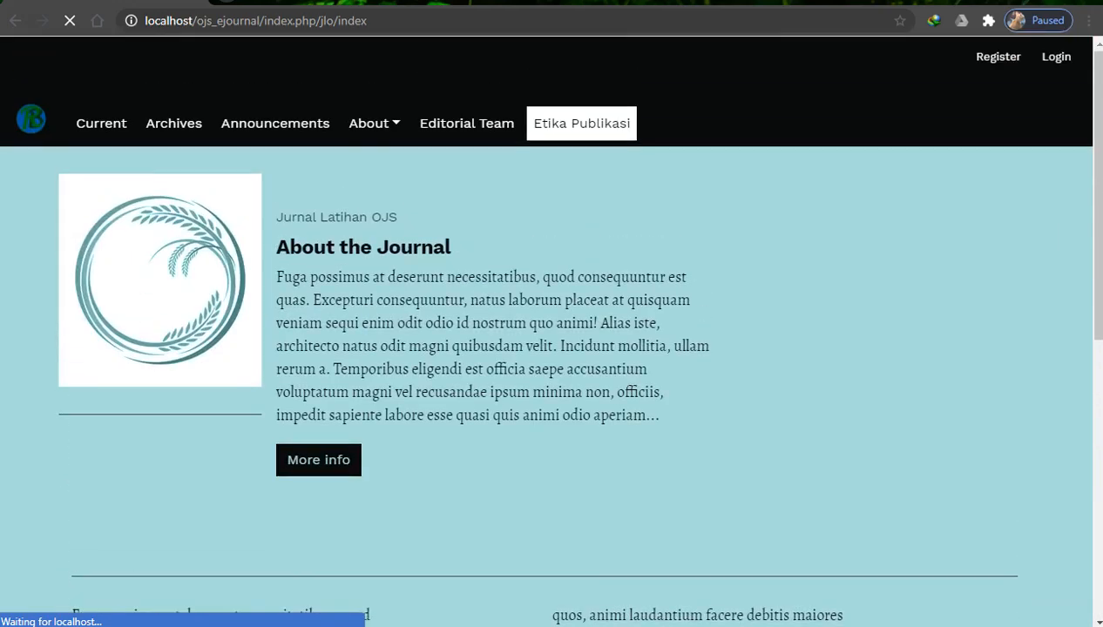
scroll(546, 331, "down", 2)
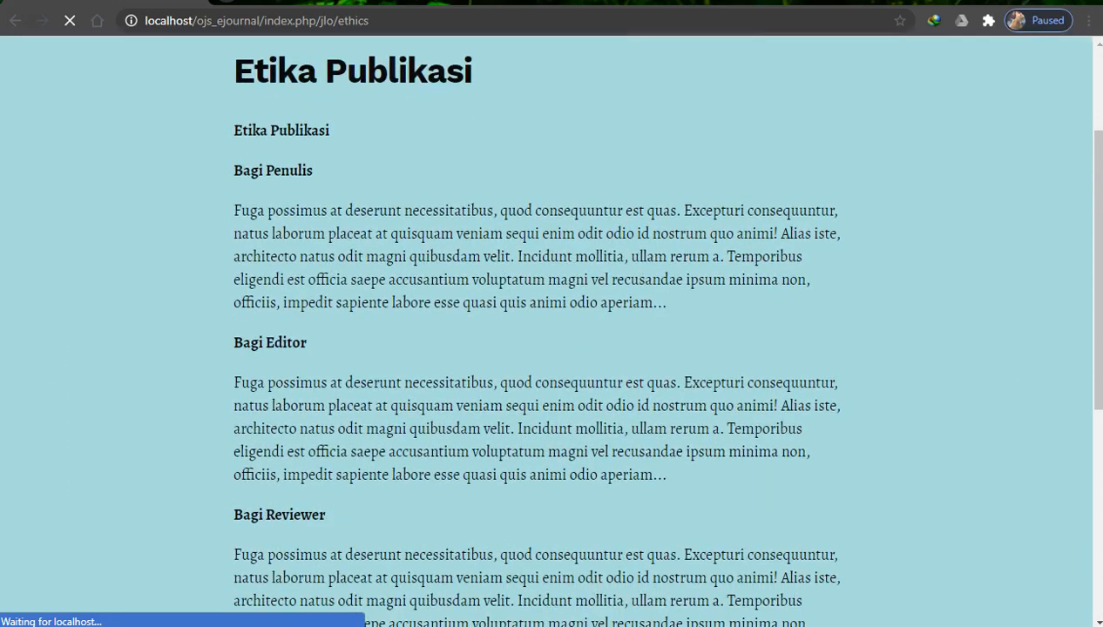
scroll(546, 331, "up", 1)
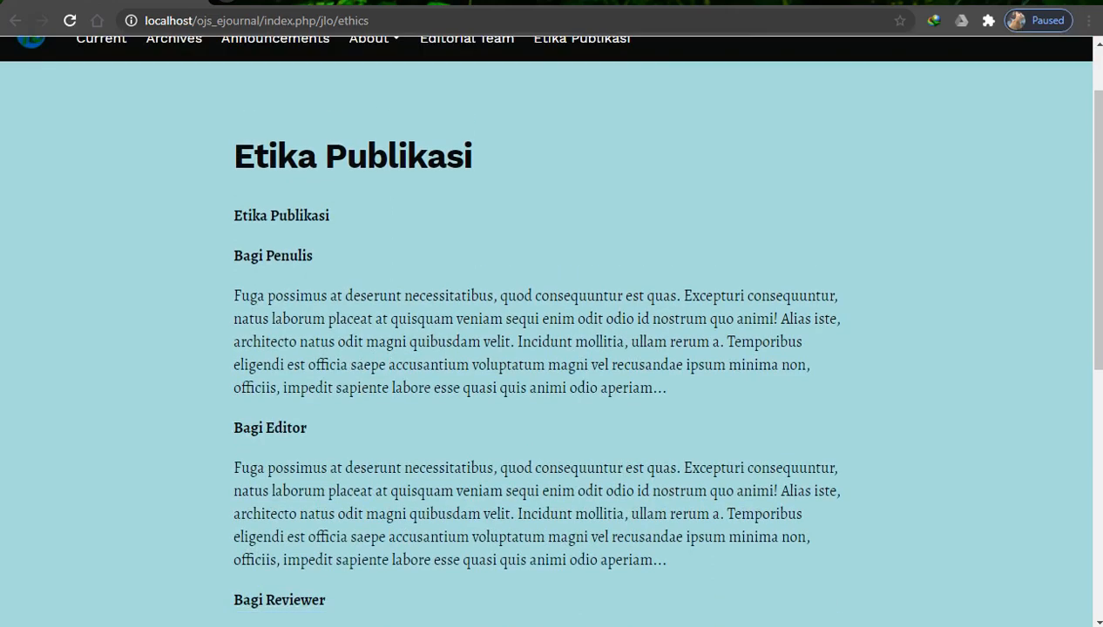
scroll(546, 331, "down", 6)
scroll(547, 331, "up", 4)
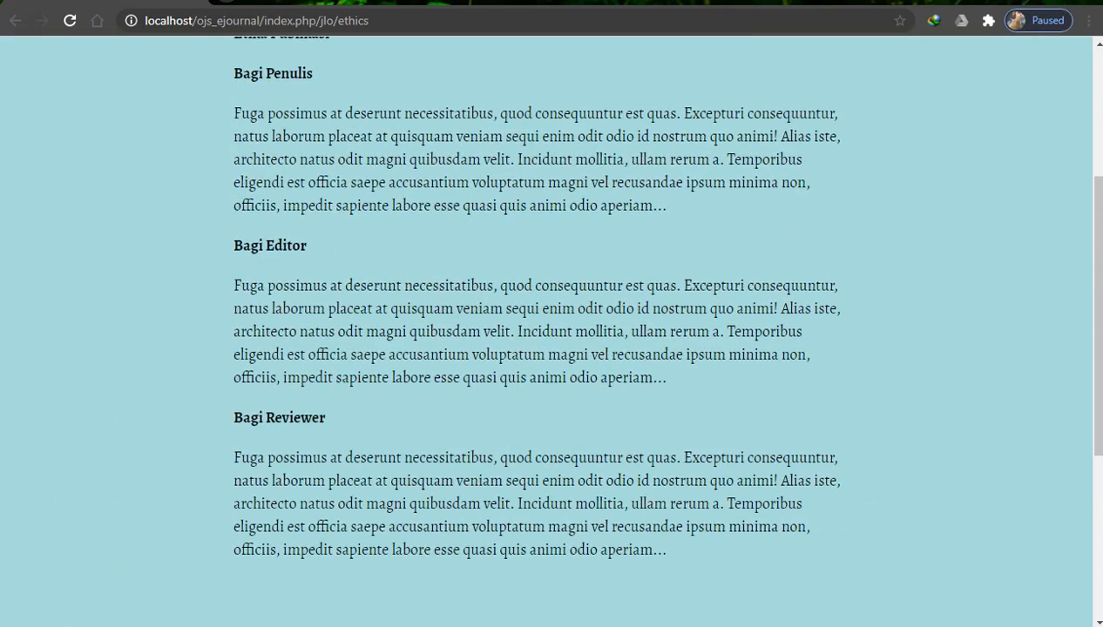
scroll(547, 331, "up", 2)
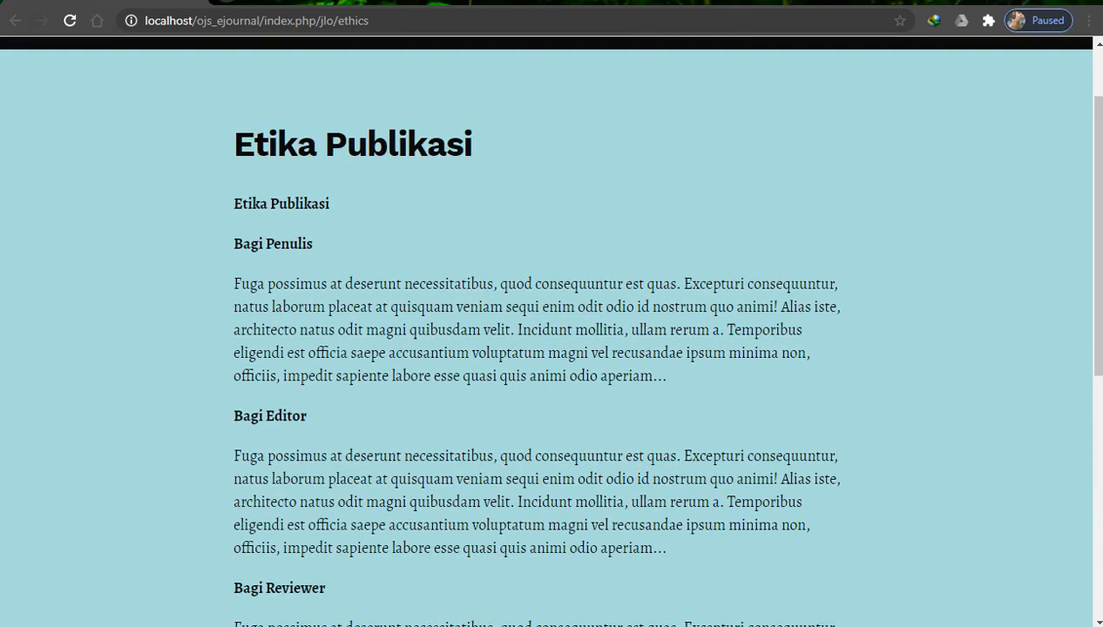
Step: Highlight the public page's Etika Publikasi title, return to Website Settings and open the Etika Publikasi navigation menu item for editing
left_click_drag(234, 144, 473, 144)
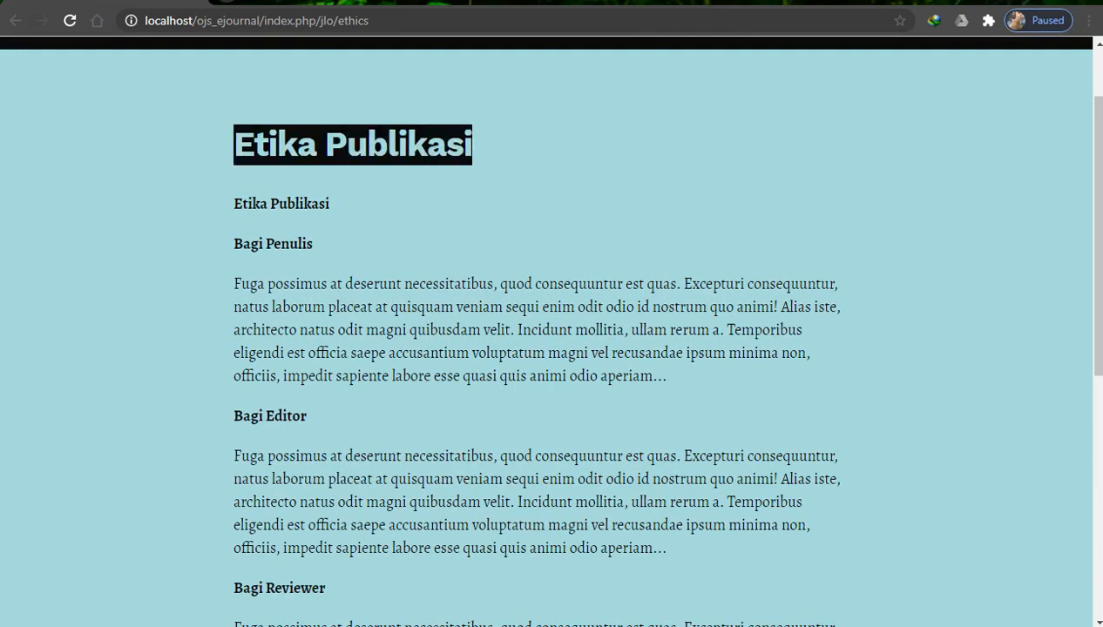
key("alt+Tab")
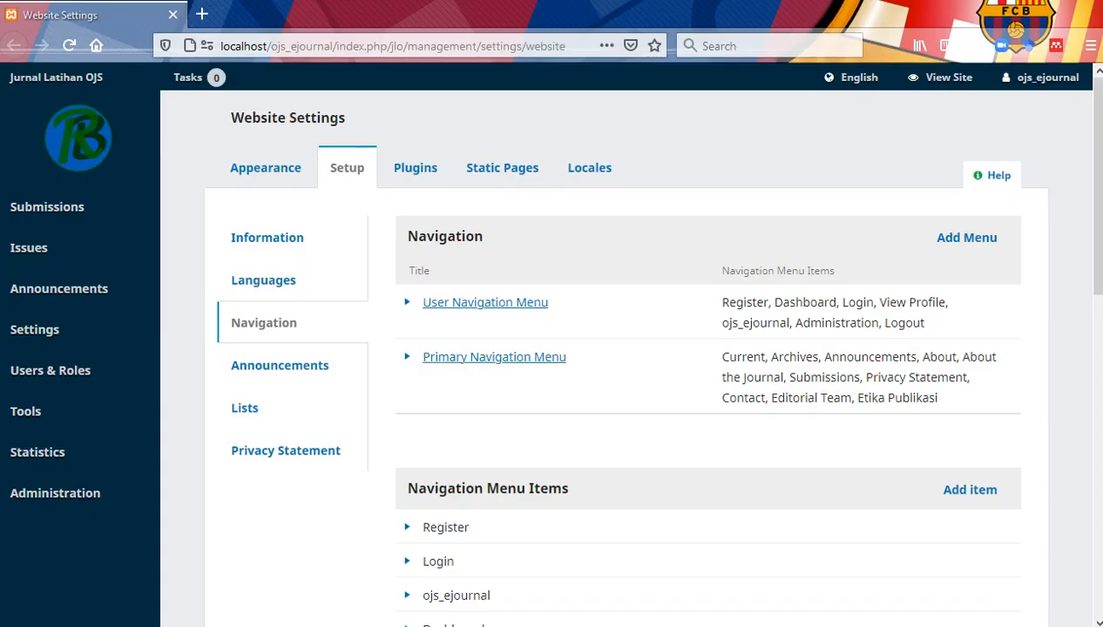
scroll(609, 348, "down", 10)
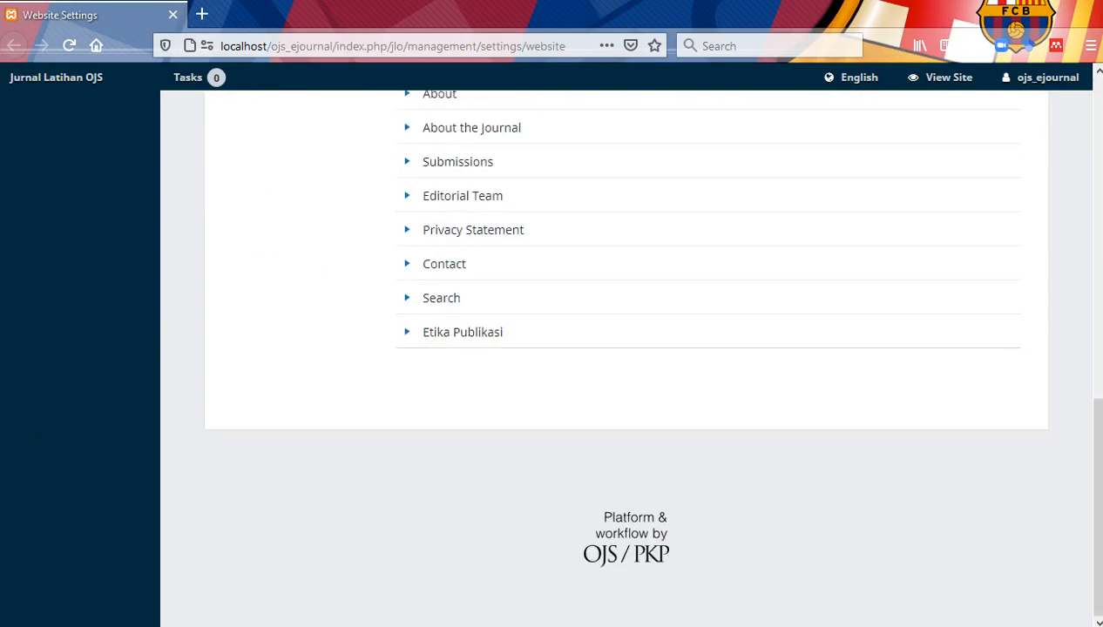
left_click(463, 332)
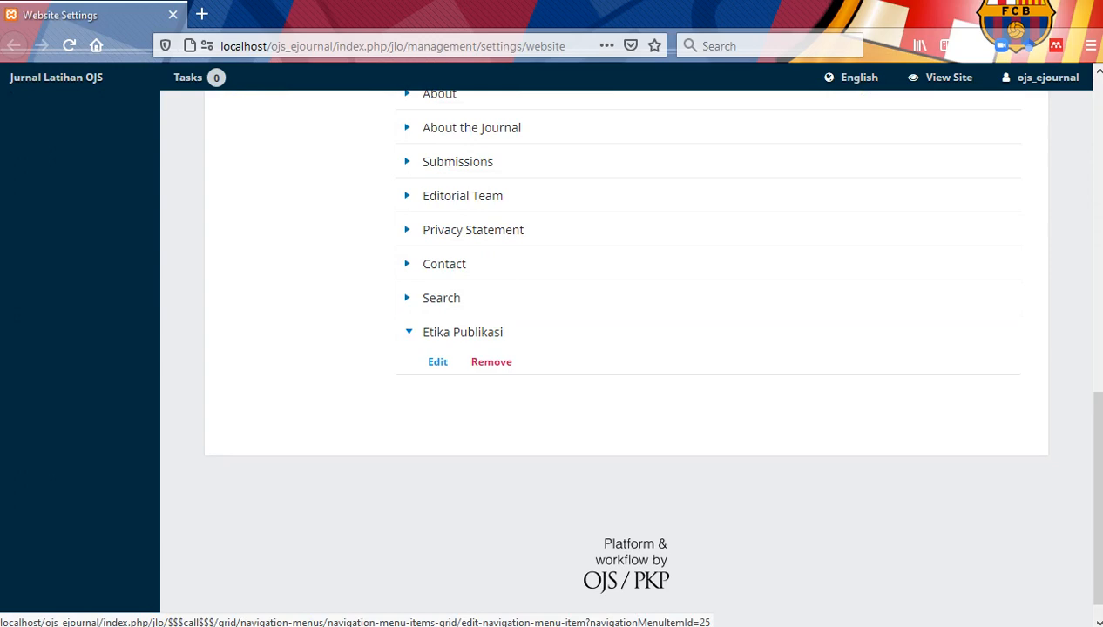
left_click(437, 362)
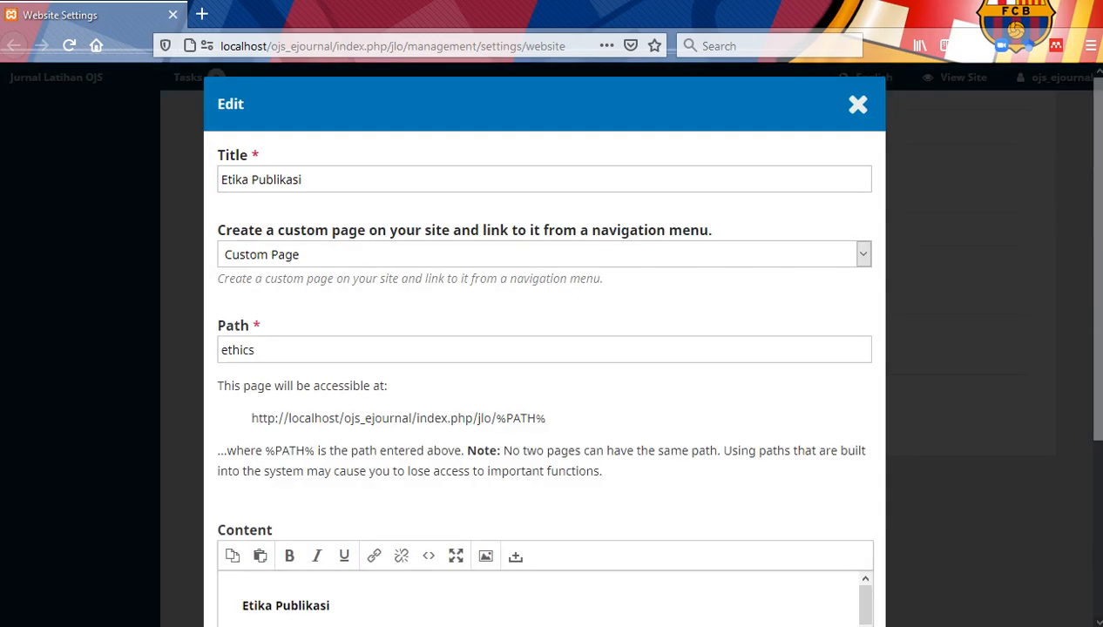
Step: Compare the item's title and the heading in its content with the two Etika Publikasi headings on the public page
scroll(545, 349, "down", 3)
left_click_drag(330, 358, 241, 358)
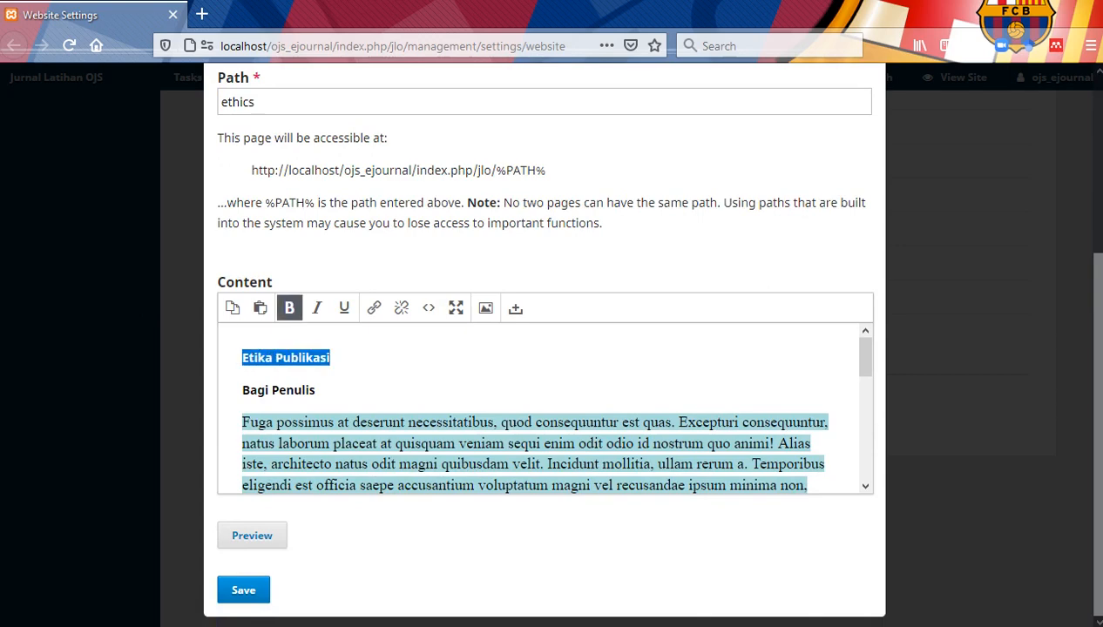
scroll(545, 349, "up", 3)
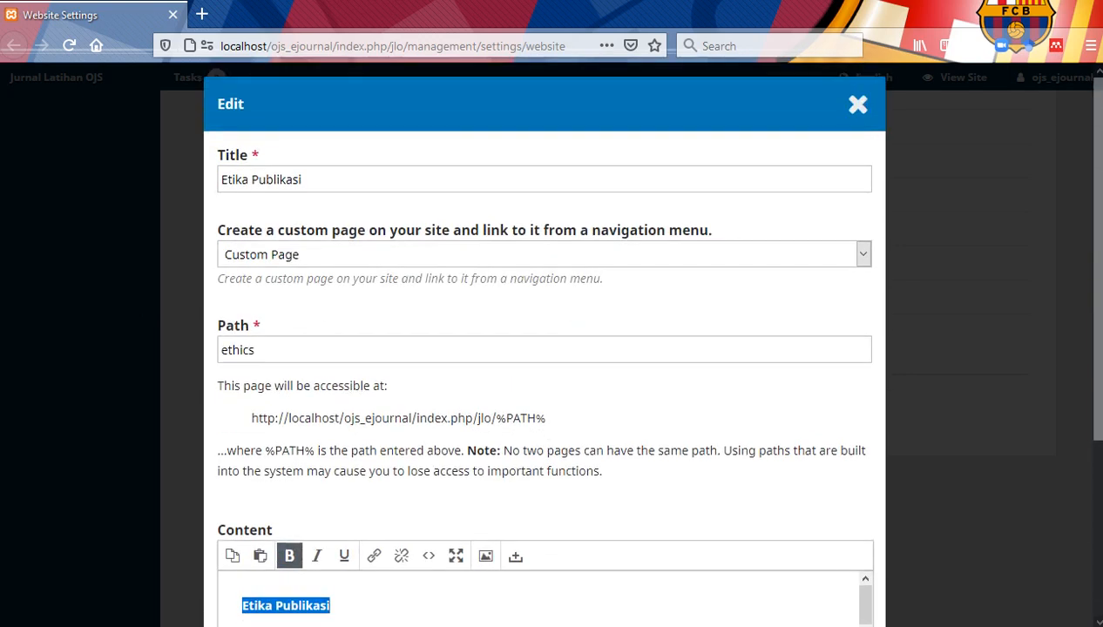
scroll(544, 348, "down", 3)
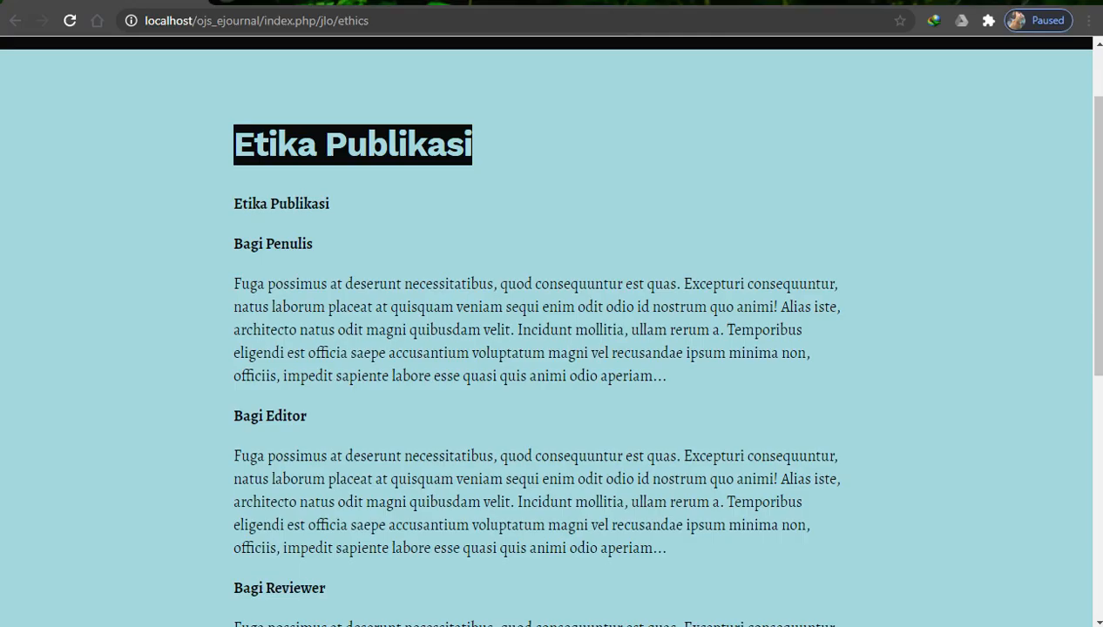
left_click(472, 145)
left_click_drag(472, 145, 233, 144)
mouse_move(234, 203)
left_mouse_down()
mouse_move(329, 203)
mouse_move(234, 203)
left_mouse_up()
left_click(329, 203)
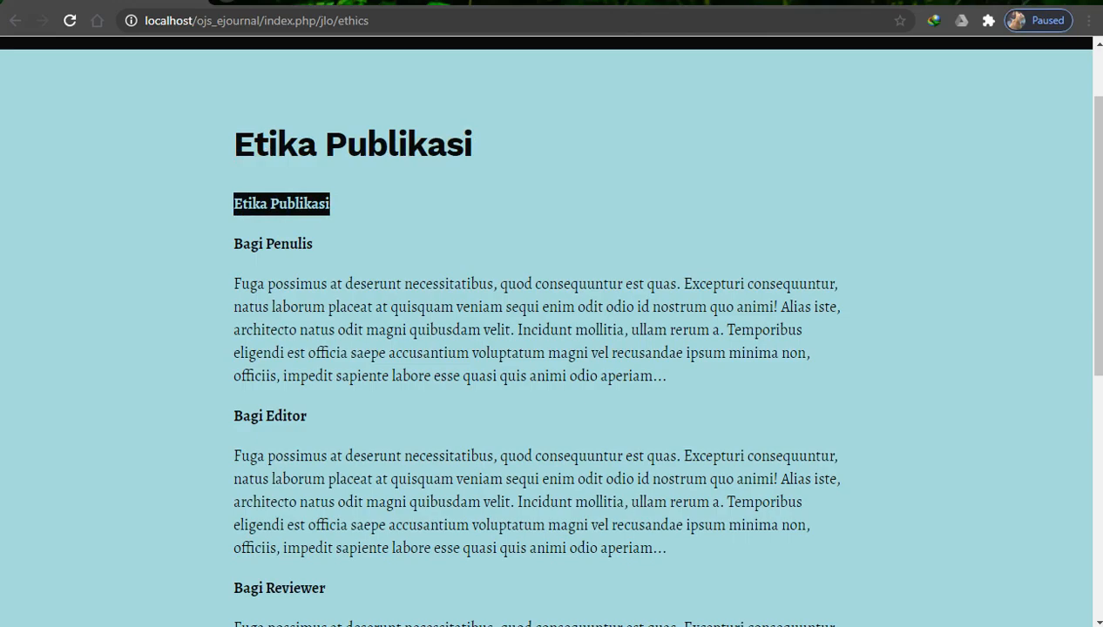
Step: Delete the duplicate Etika Publikasi heading and its empty line above Bagi Penulis in the item's content, and save the item
key("alt+Tab")
left_click(330, 381)
left_click_drag(330, 380, 242, 381)
key("Delete")
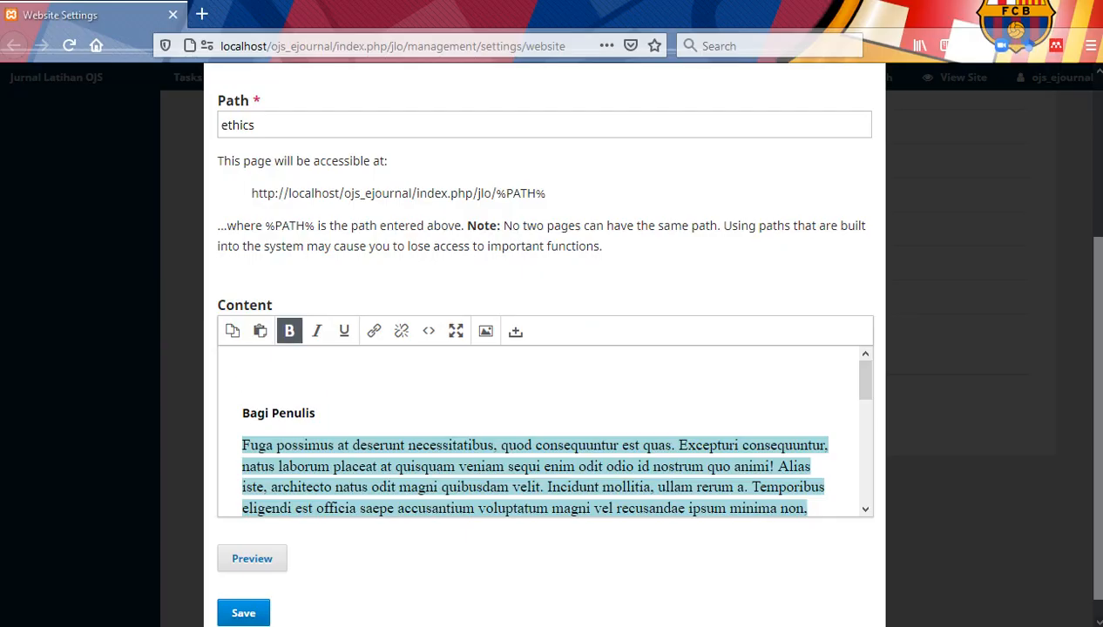
key("Delete")
scroll(545, 349, "up", 5)
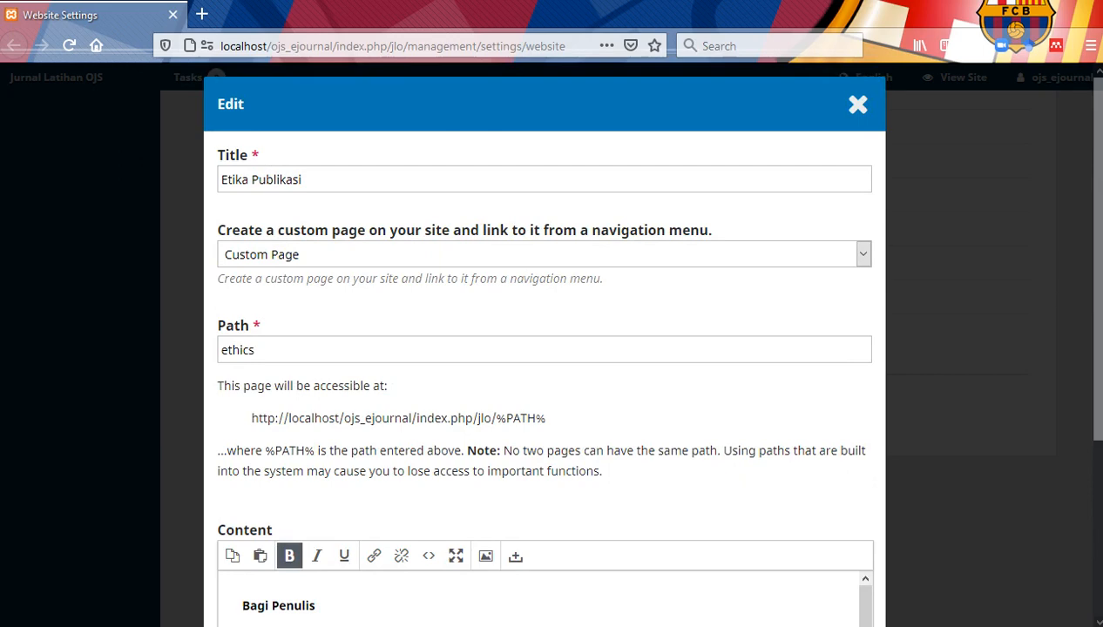
type("Fuga possimus at deserunt necessitatibus, quod consequuntur est quas. Excepturi consequuntur, natus laborum placeat at quisquam veniam sequi enim odit odio id nostrum quo animi! Alias iste, architecto natus odit magni quibusdam velit. Incidunt mollitia, ullam rerum a. Temporibus eligendi est officia saepe accusantium voluptatum magni vel recusandae ipsum minima non, officiis, impedit sapiente labore esse quasi quis animi odio aperiam...")
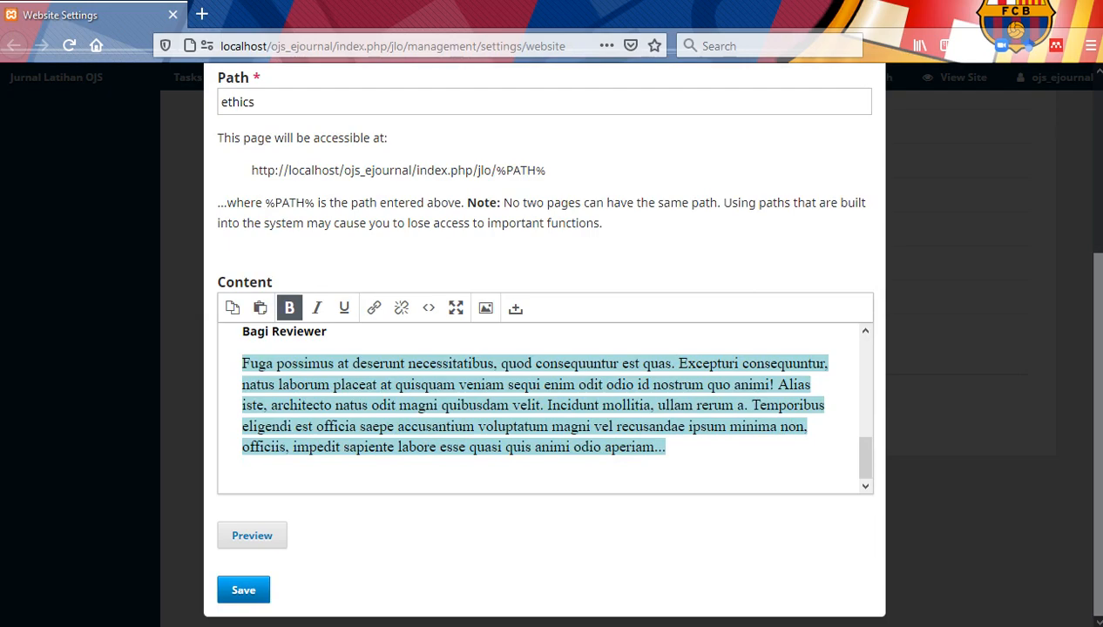
left_click(243, 590)
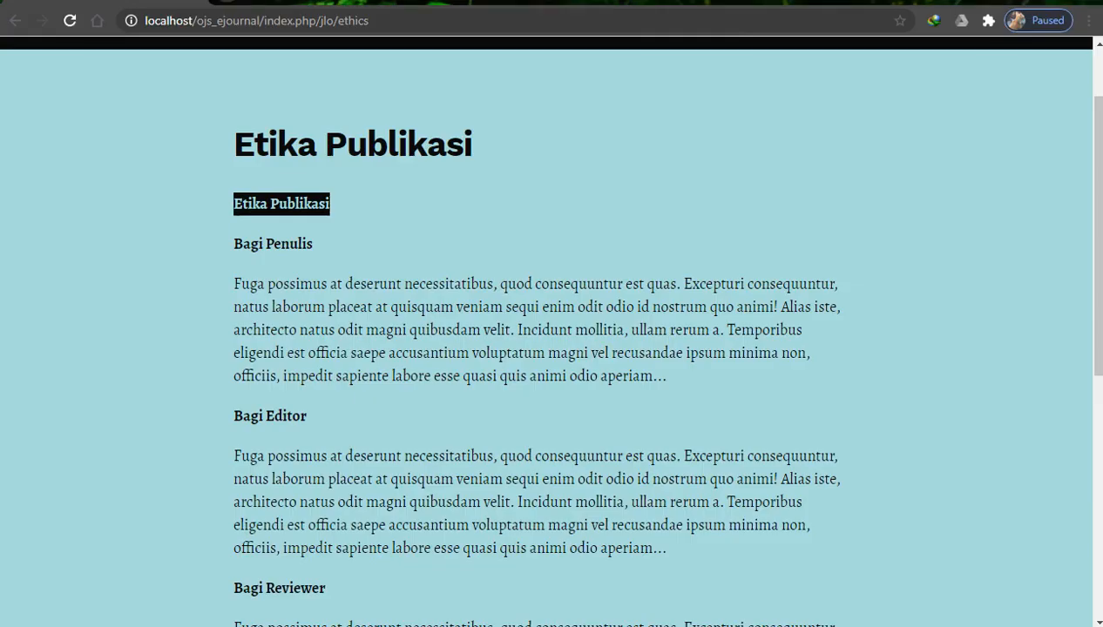
Step: Examine the address of the public Etika Publikasi page, distinguishing the journal's base URL from the ethics path
left_click(330, 206)
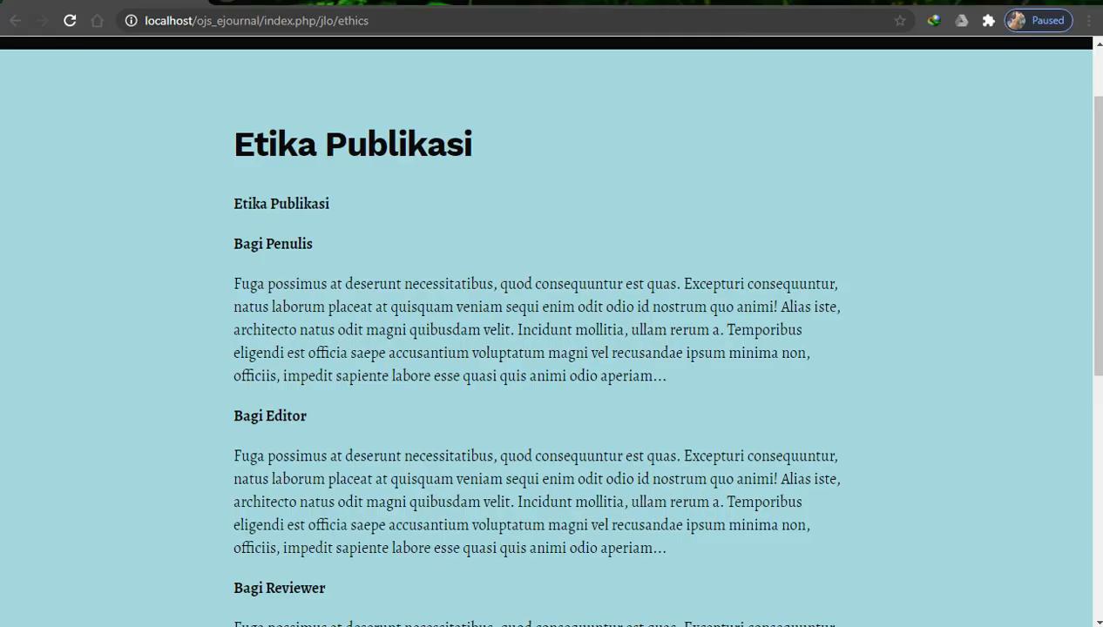
left_click_drag(338, 20, 144, 20)
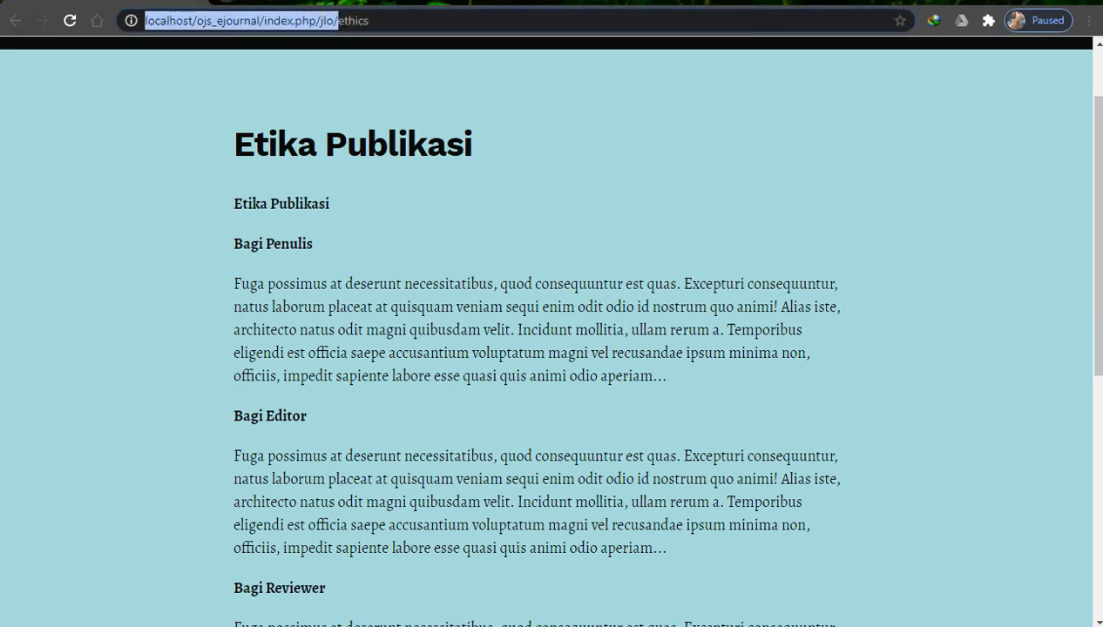
left_click_drag(368, 20, 338, 20)
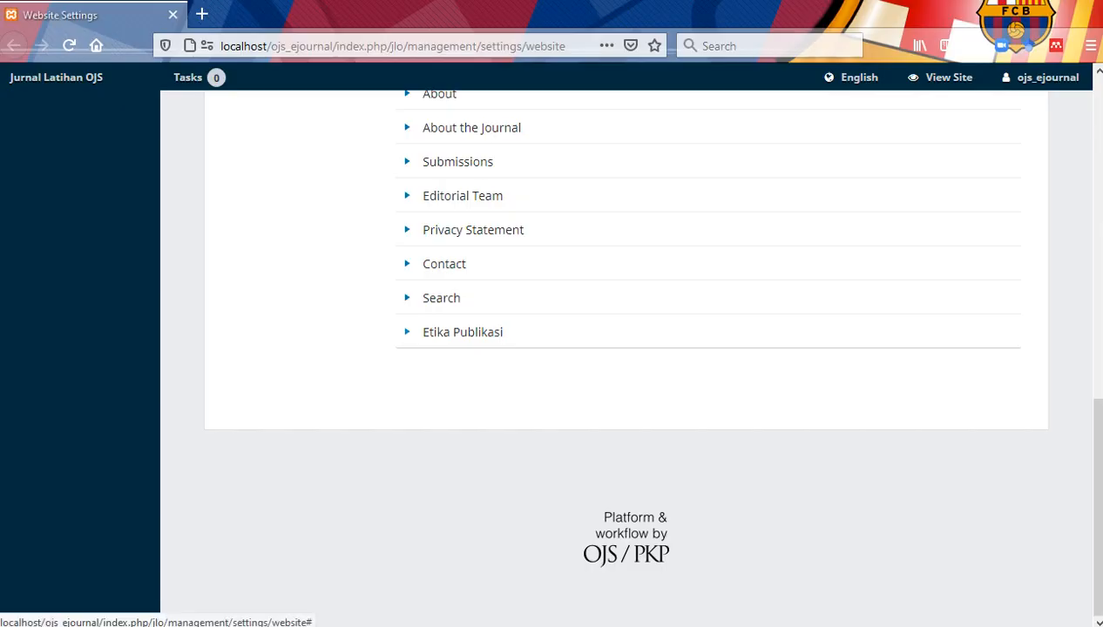
Step: Reopen the Etika Publikasi menu item in Website Settings and examine its Path value
left_click(407, 332)
left_click(438, 362)
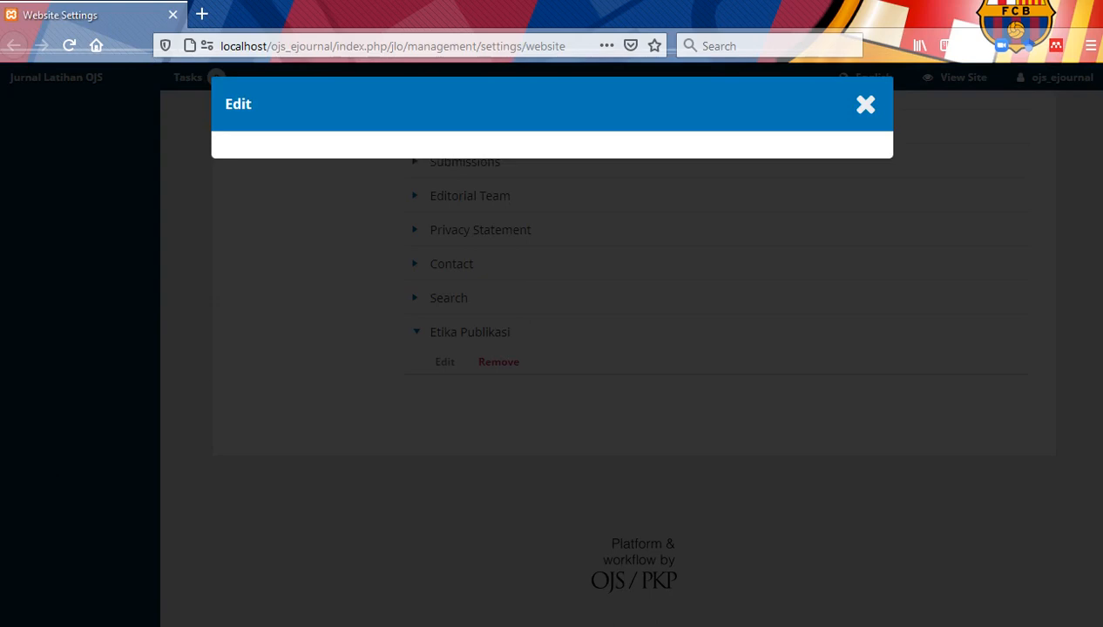
scroll(544, 348, "down", 5)
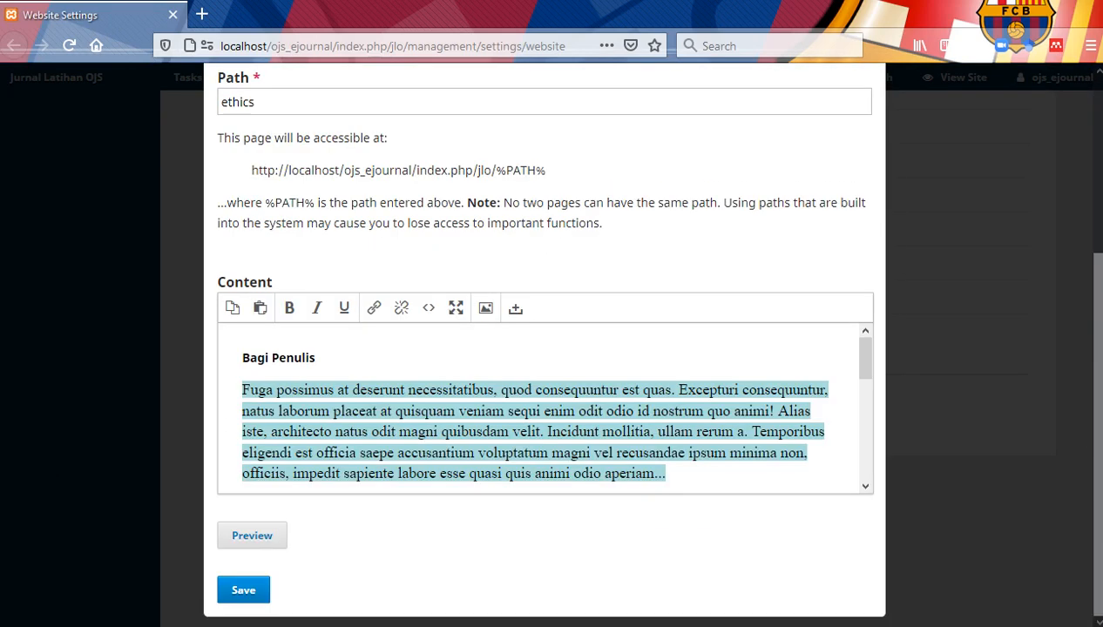
left_click_drag(255, 101, 220, 102)
left_click(256, 102)
left_click_drag(256, 102, 221, 102)
left_click(255, 102)
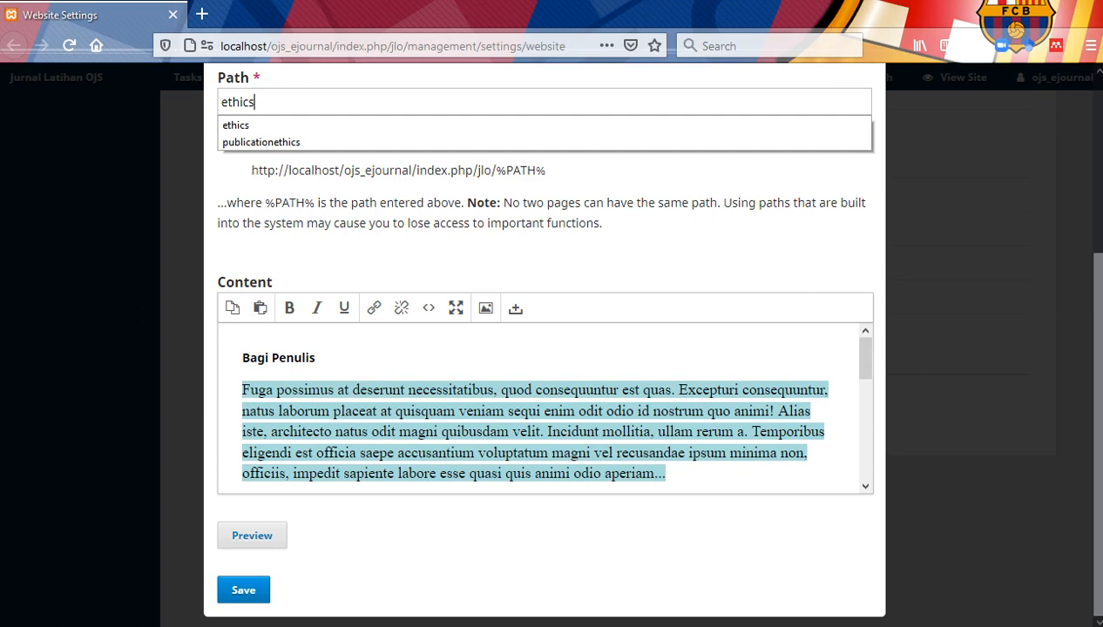
Step: Try publication_ethics and publication ethics as the item's path, and close the form without saving
left_click(222, 102)
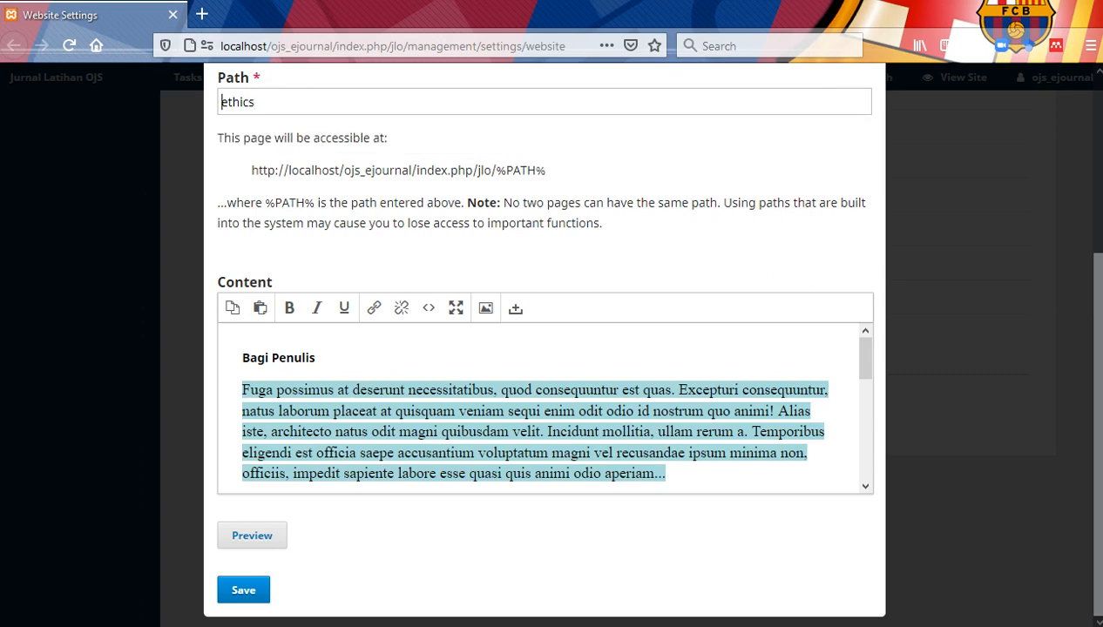
type("publication_")
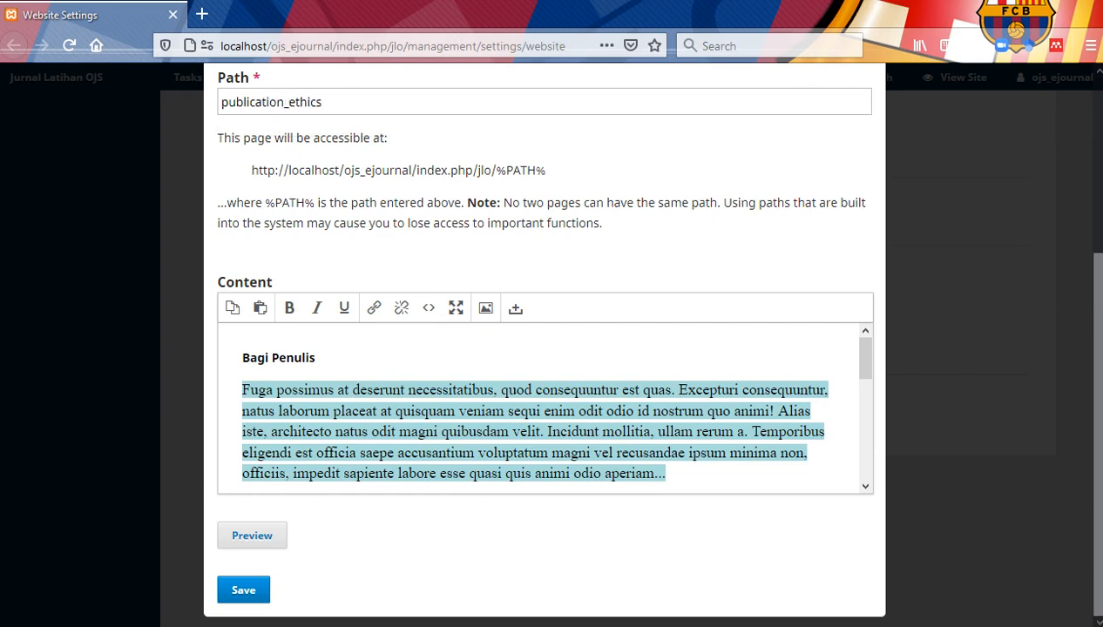
key("shift+Left")
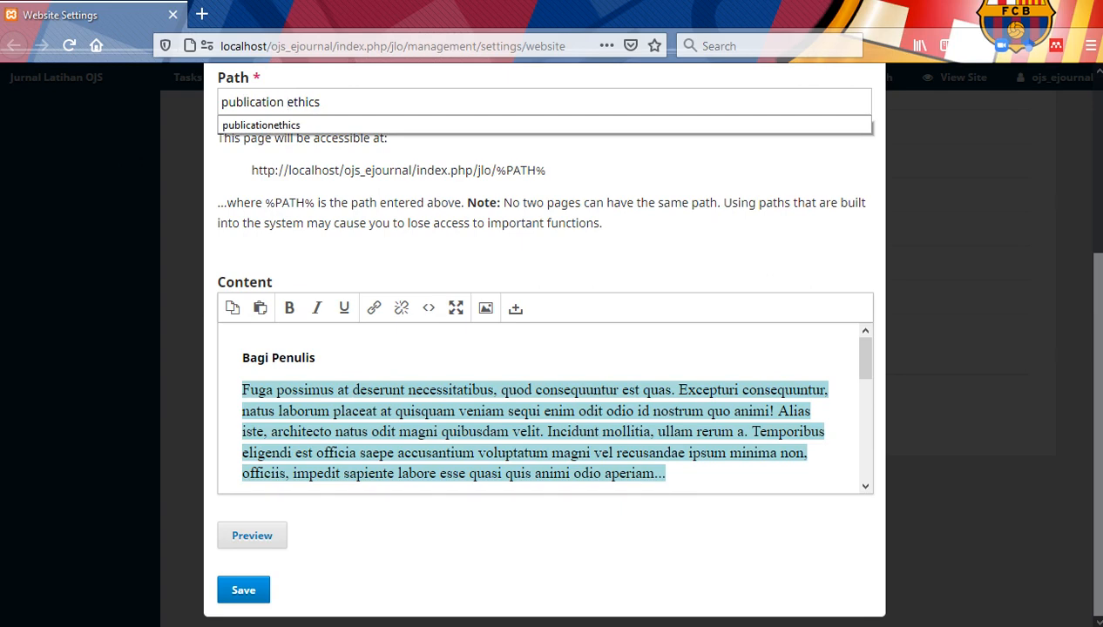
left_click(390, 264)
scroll(390, 264, "up", 3)
left_click(857, 105)
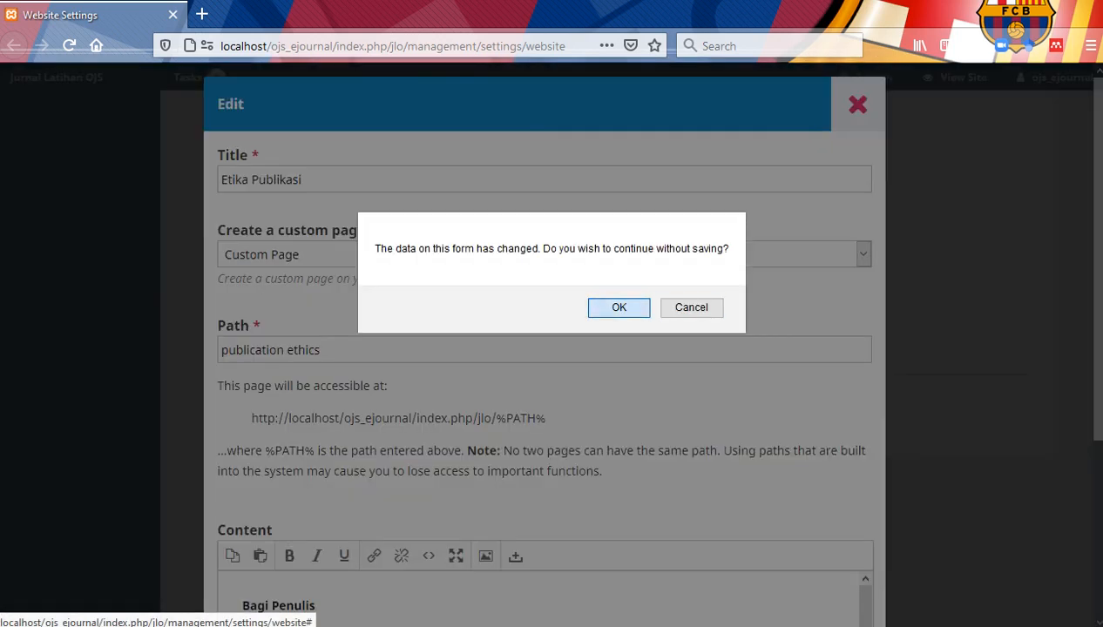
left_click(619, 307)
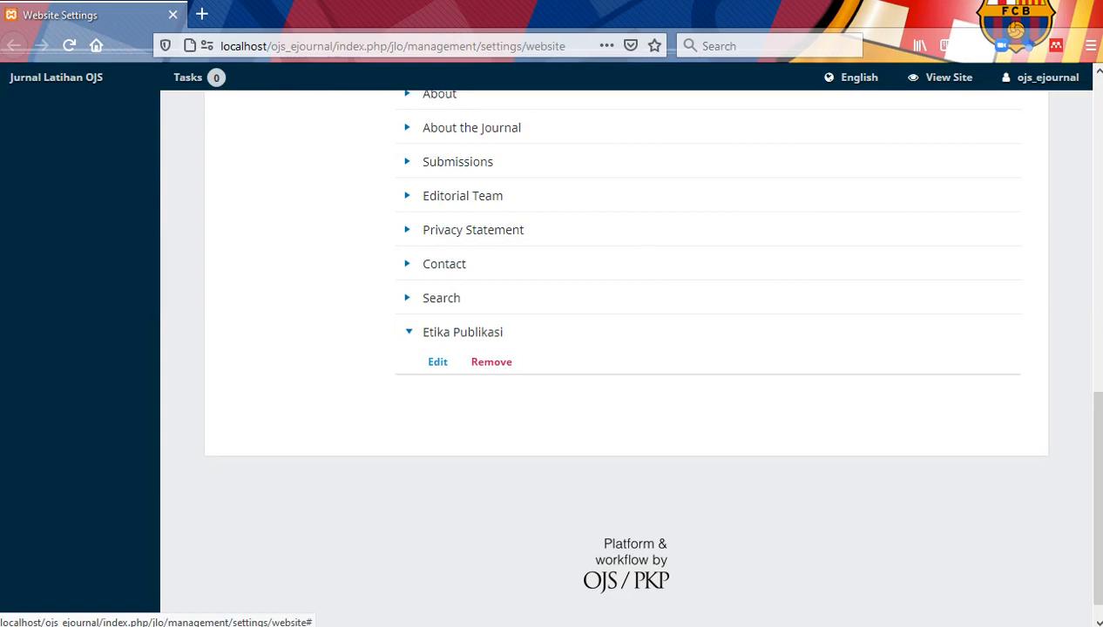
Step: Open the Static Pages list in Website Settings and review the titles and paths of the existing pages
scroll(620, 348, "up", 8)
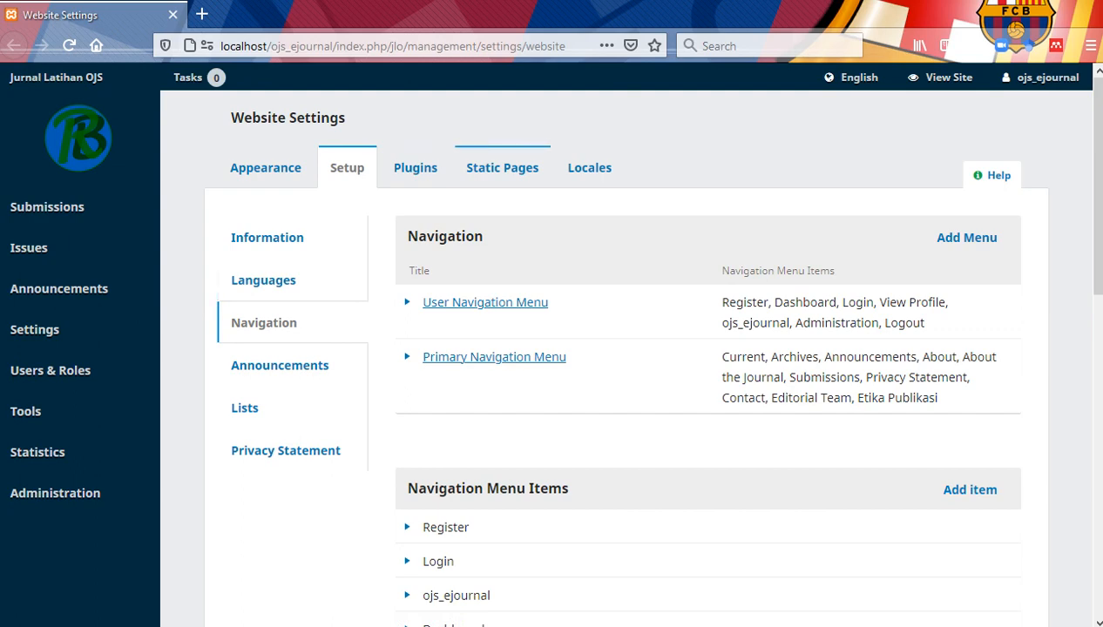
left_click(502, 169)
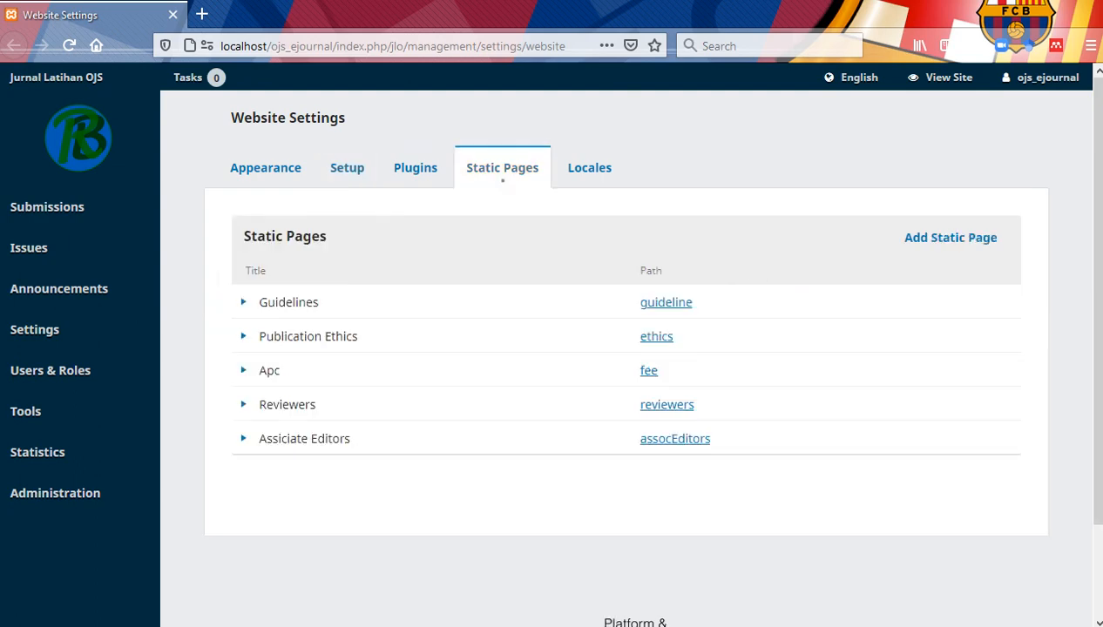
left_click_drag(711, 439, 247, 298)
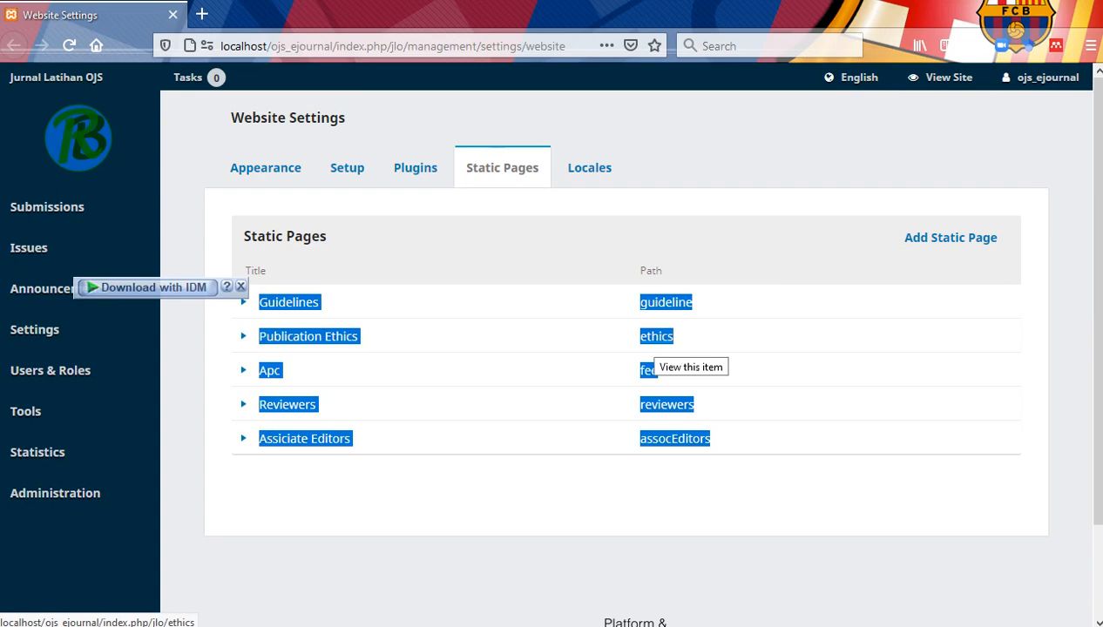
Step: Expand the Guidelines static page's entry and look back at the public Etika Publikasi page for comparison
left_click(747, 357)
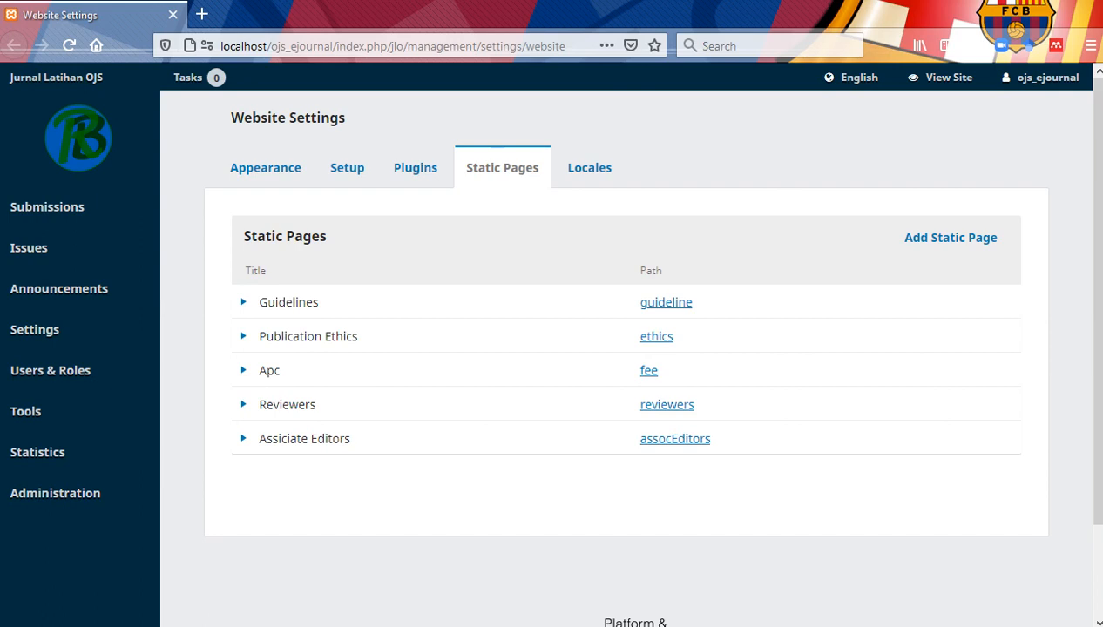
left_click(243, 303)
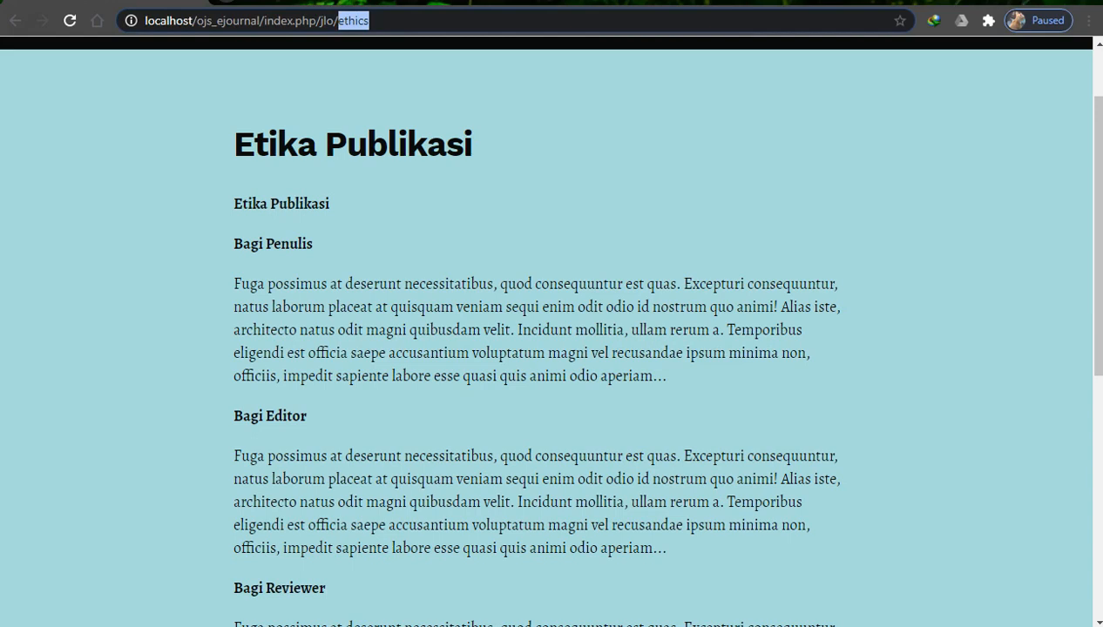
scroll(551, 349, "up", 1)
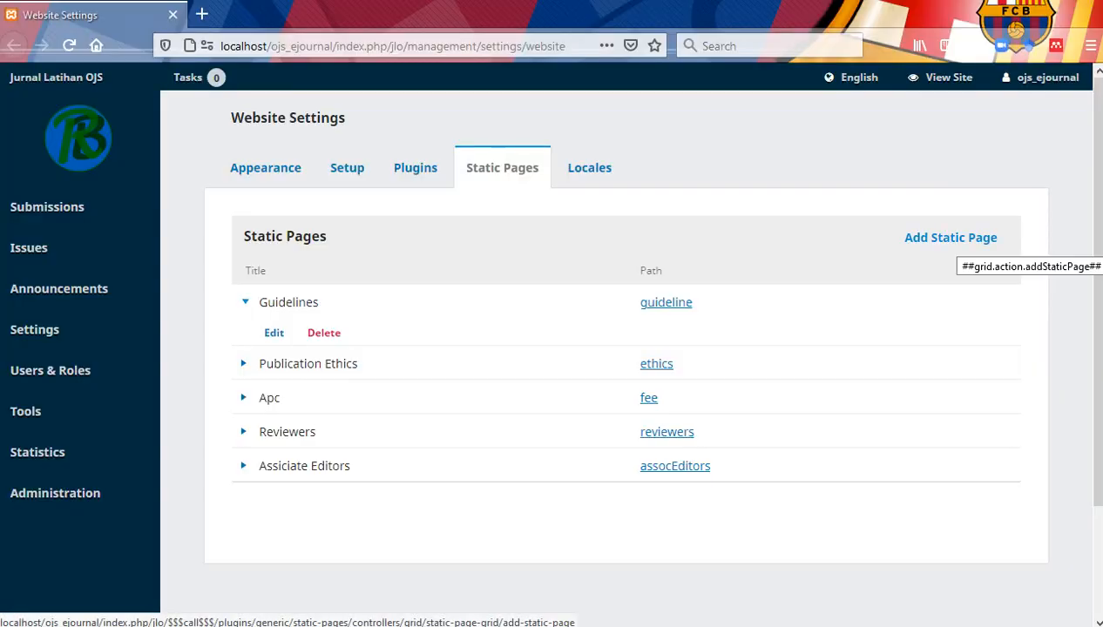
Step: Start a new static page and set its path to focun_scope
left_click(951, 237)
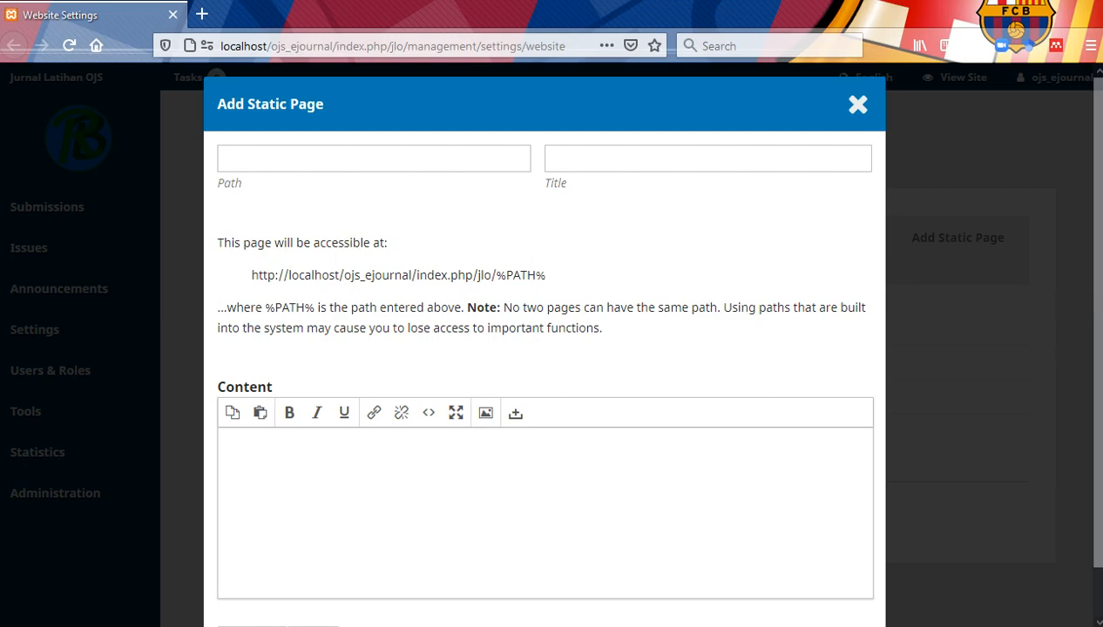
type("reviewe")
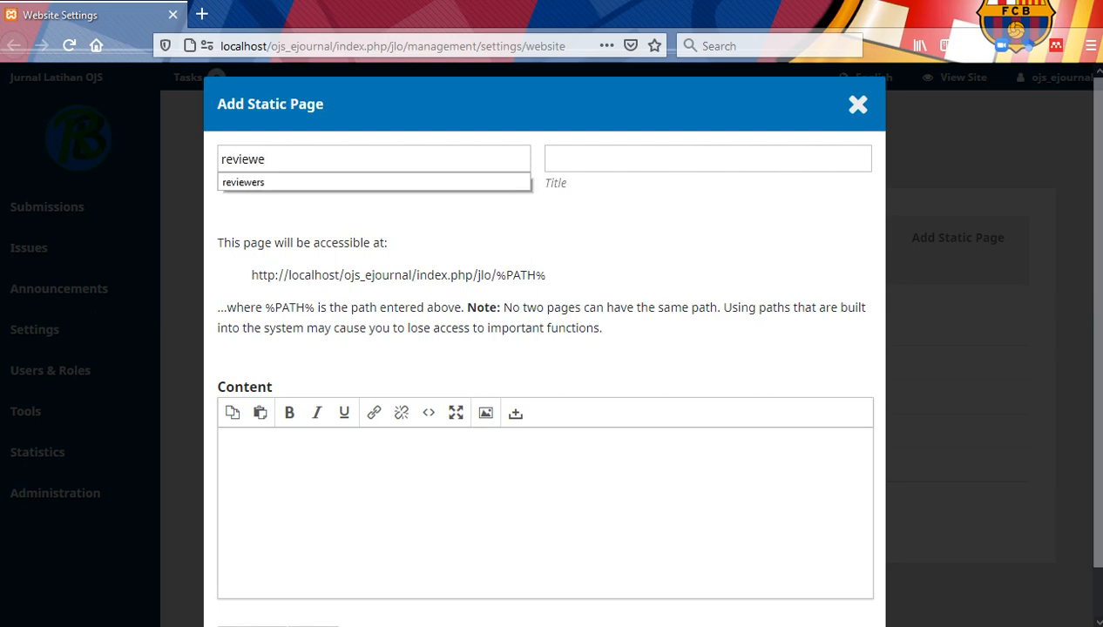
key("ctrl+a")
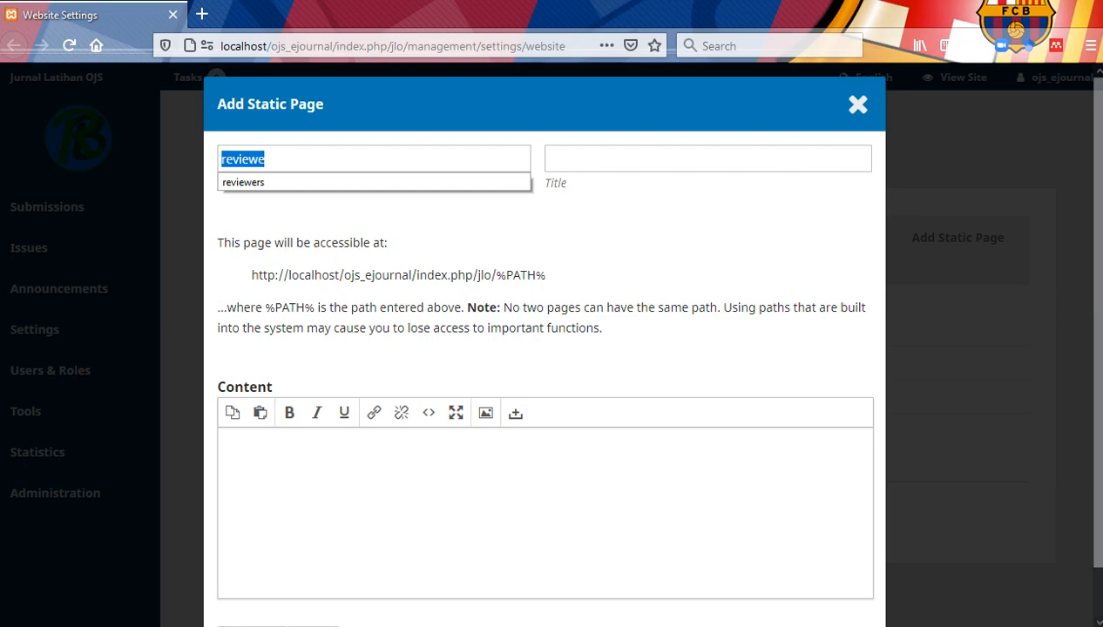
type("fo")
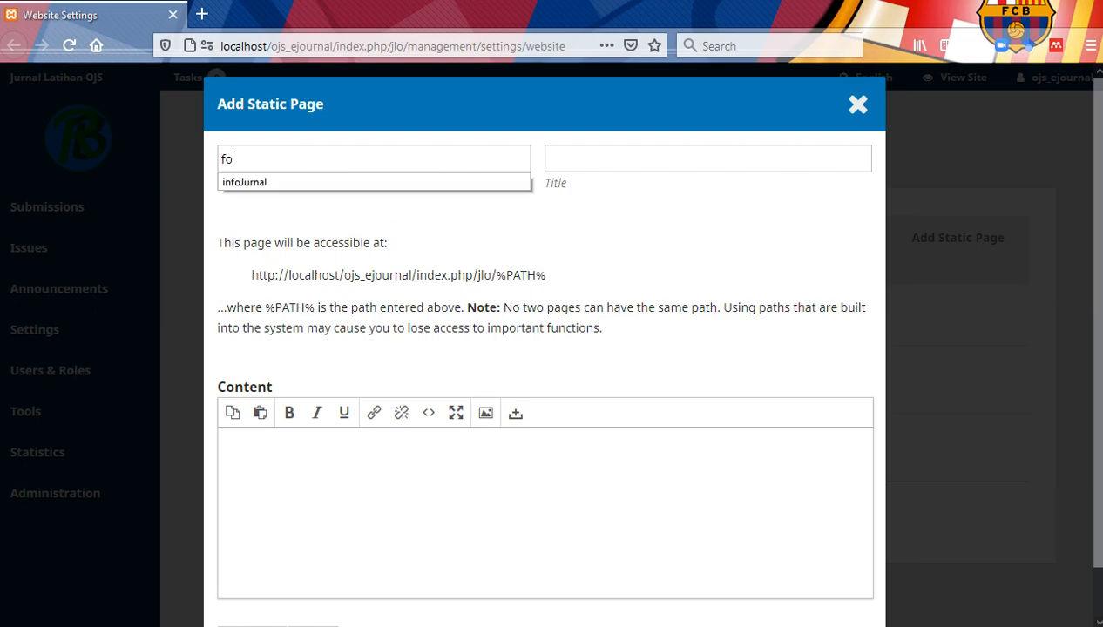
type("cun_scope")
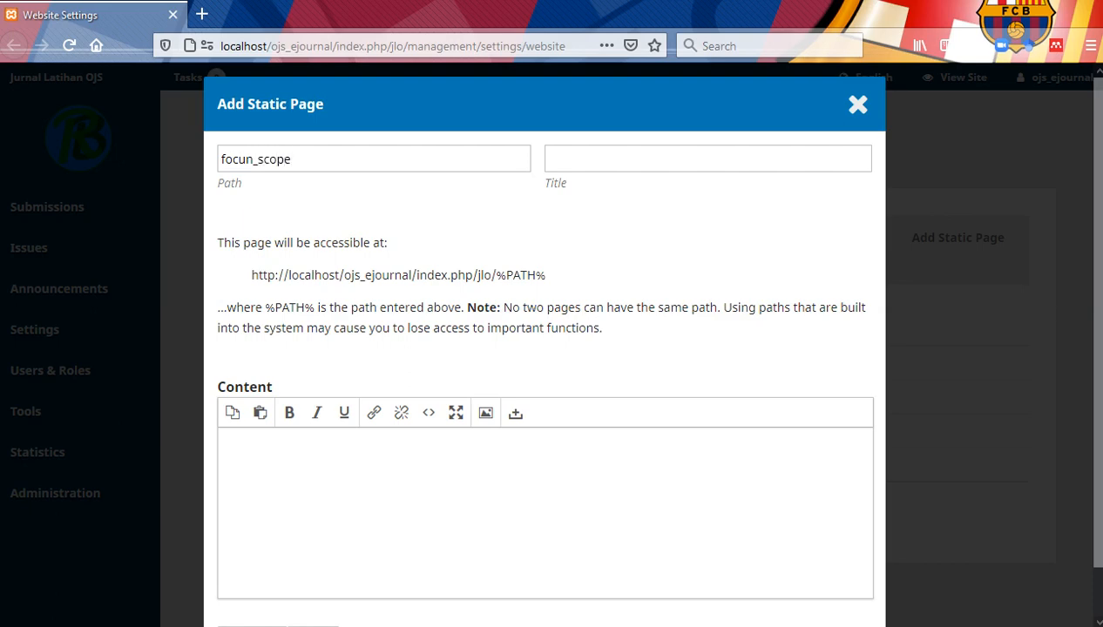
left_click_drag(244, 183, 568, 183)
left_click(251, 159)
Step: Set the new static page's title to Focus and Scope
left_click(551, 159)
left_click_drag(542, 181, 590, 185)
left_click(575, 161)
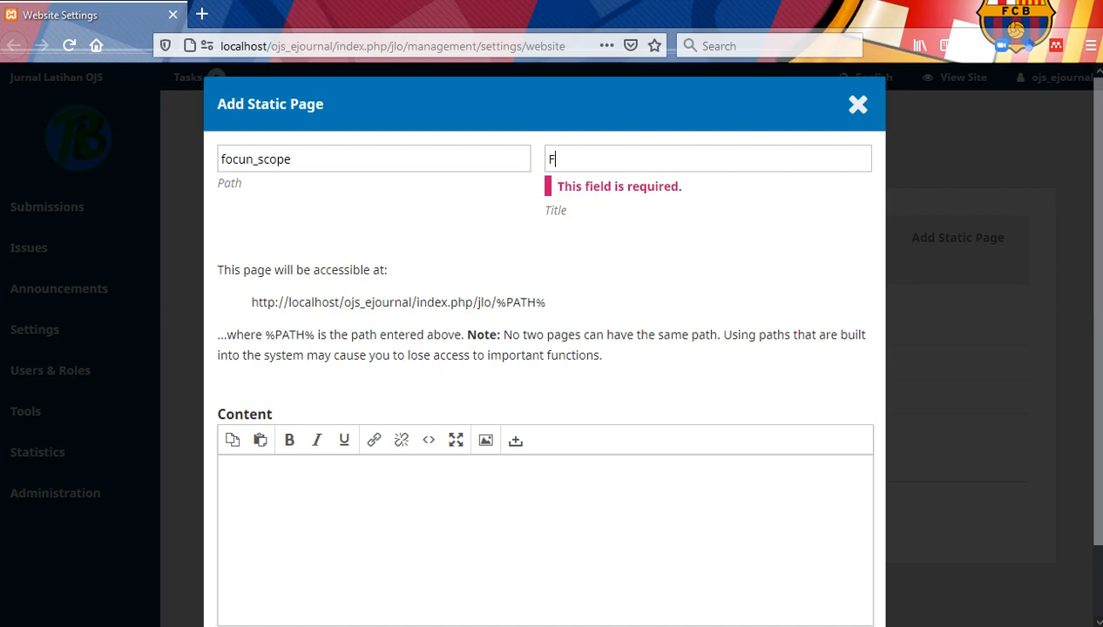
type("Fokus dan")
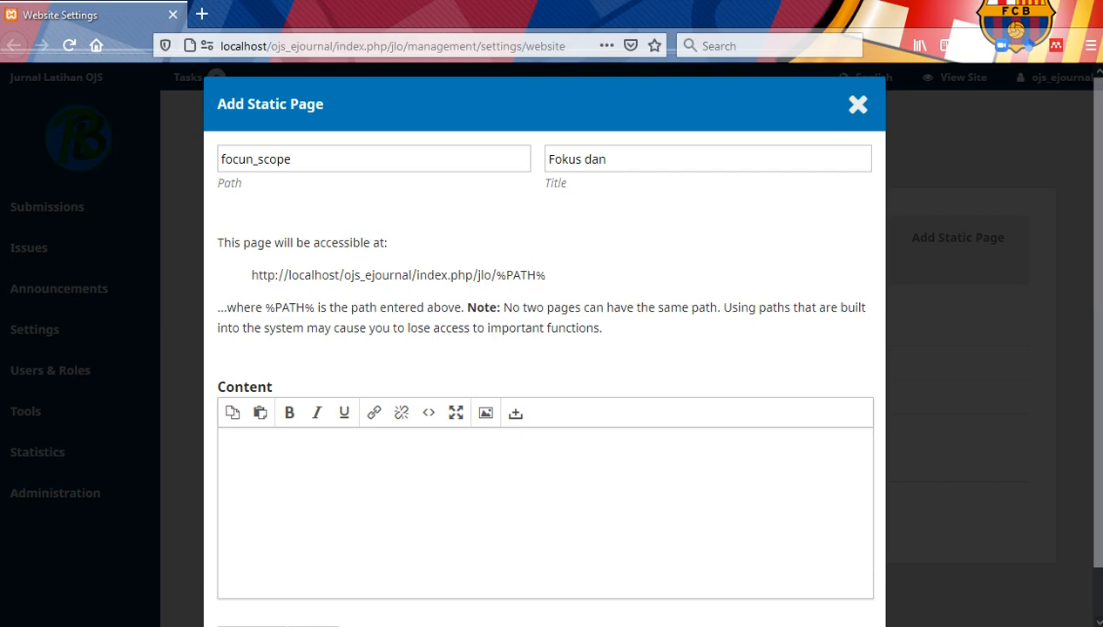
key("BackSpace")
key("BackSpace")
key("BackSpace")
key("BackSpace")
key("BackSpace")
key("BackSpace")
key("BackSpace")
type("cus and Scope")
Step: Enter the text Focus and Scope as the static page's content
scroll(545, 348, "down", 2)
left_click(243, 412)
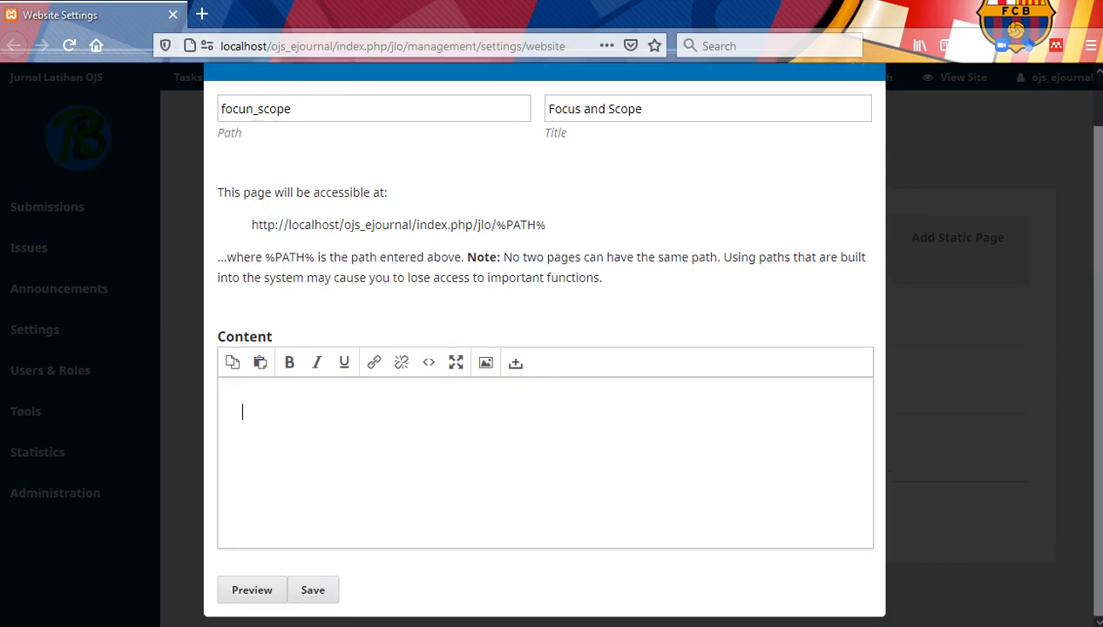
type("P")
key("BackSpace")
type("Focus and Scope")
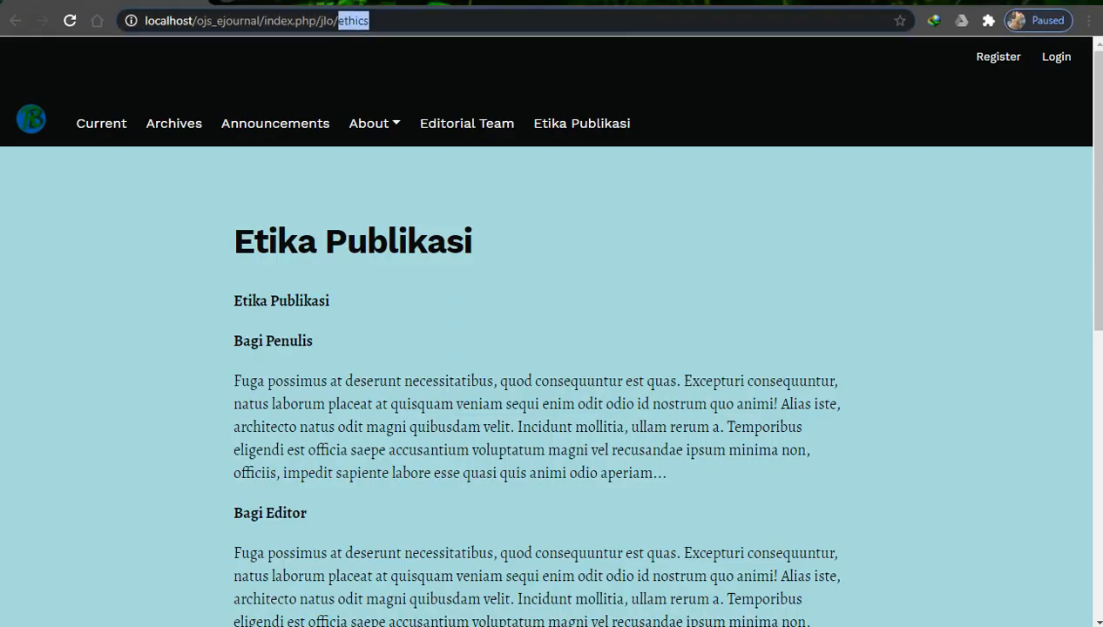
Step: Replace the content with the Bagi Penulis paragraph copied from the public Etika Publikasi page, and save the static page
left_click_drag(234, 381, 667, 473)
key("ctrl+c")
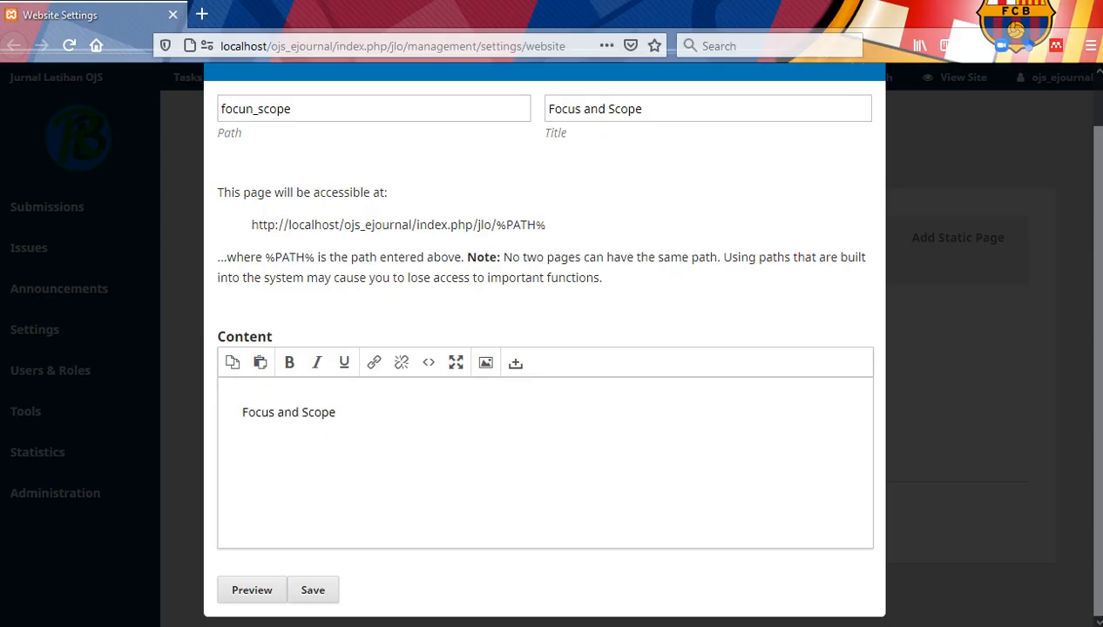
key("ctrl+a")
key("ctrl+v")
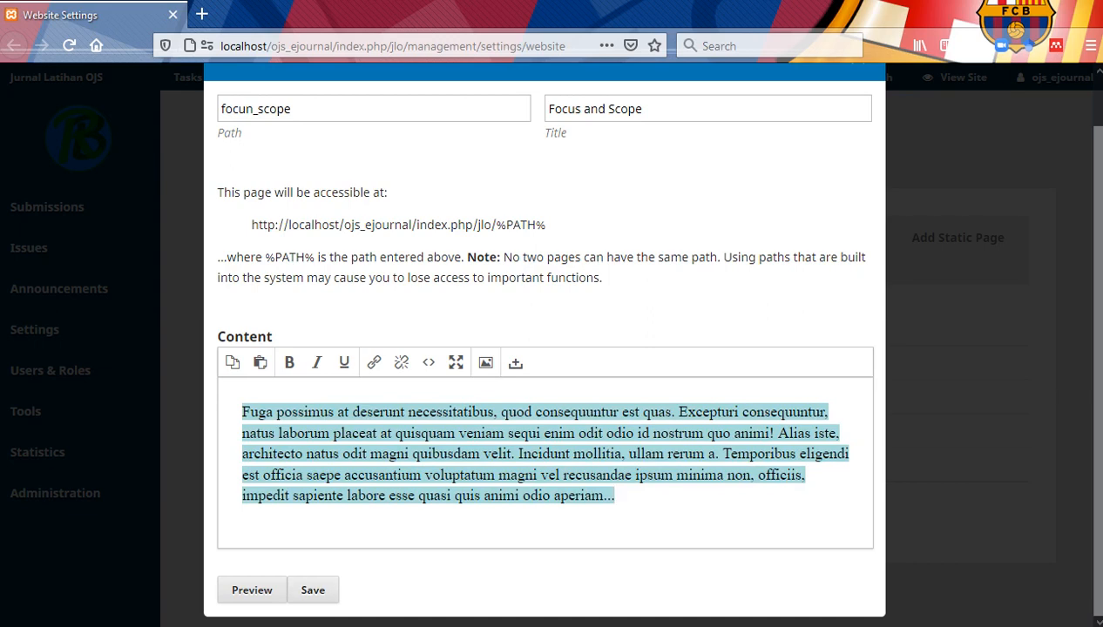
left_click_drag(291, 109, 221, 109)
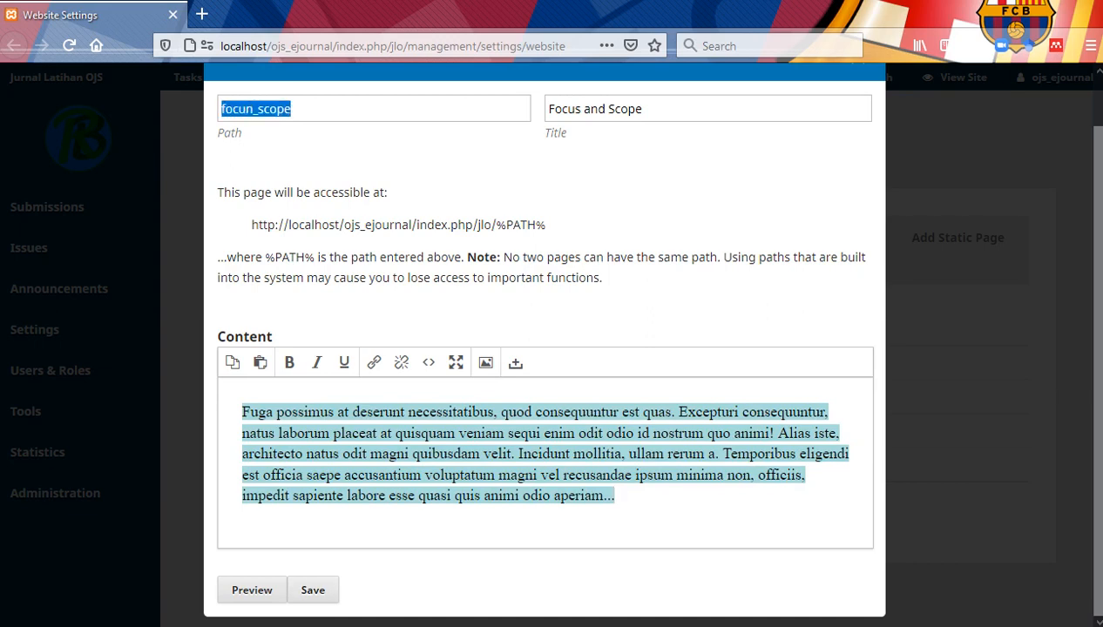
left_click(313, 590)
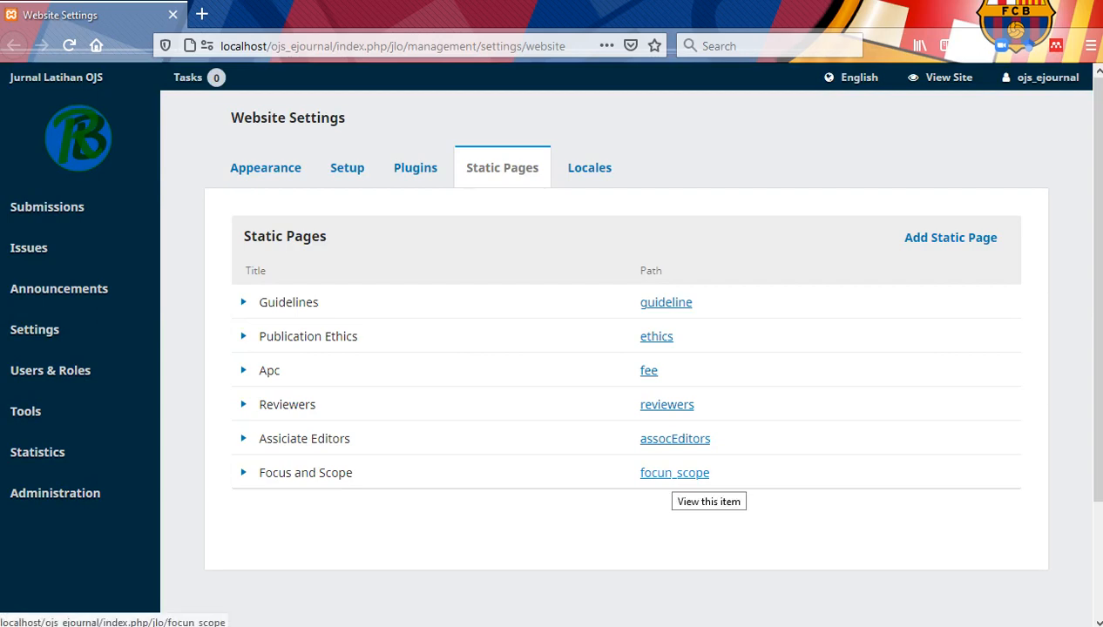
Step: Copy the link address of the Focus and Scope static page and return to the website's Navigation setup
right_click(675, 473)
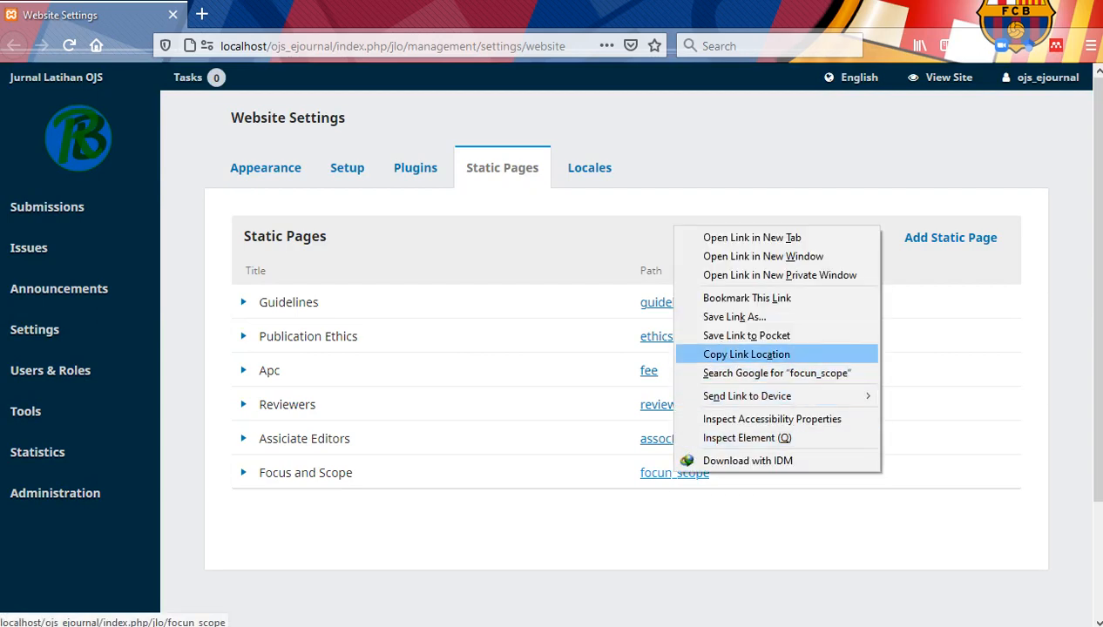
left_click(747, 354)
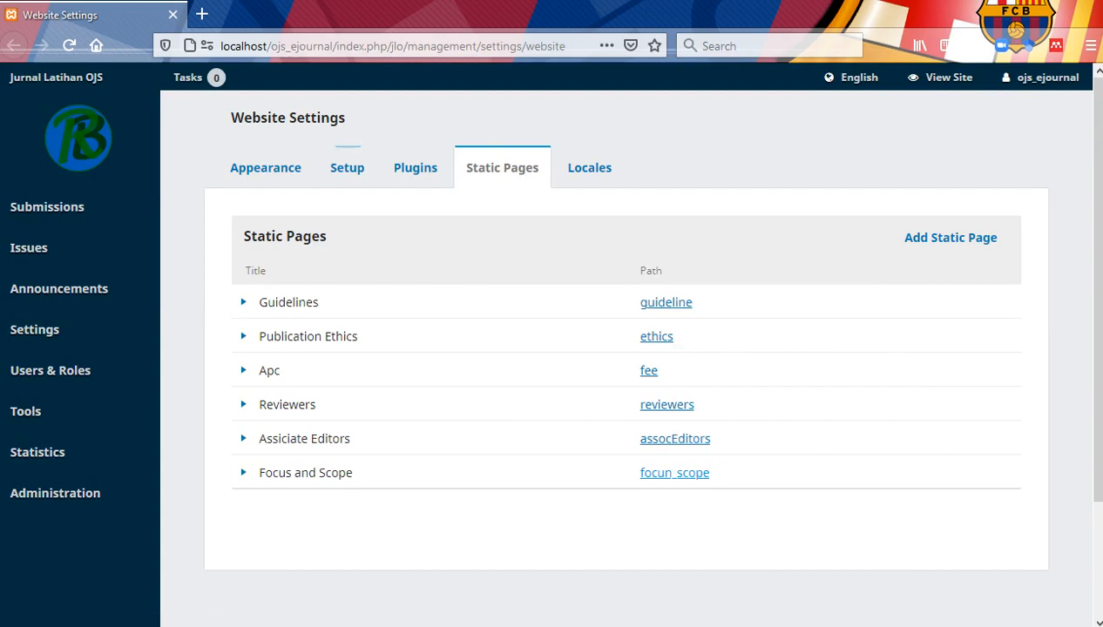
left_click(346, 167)
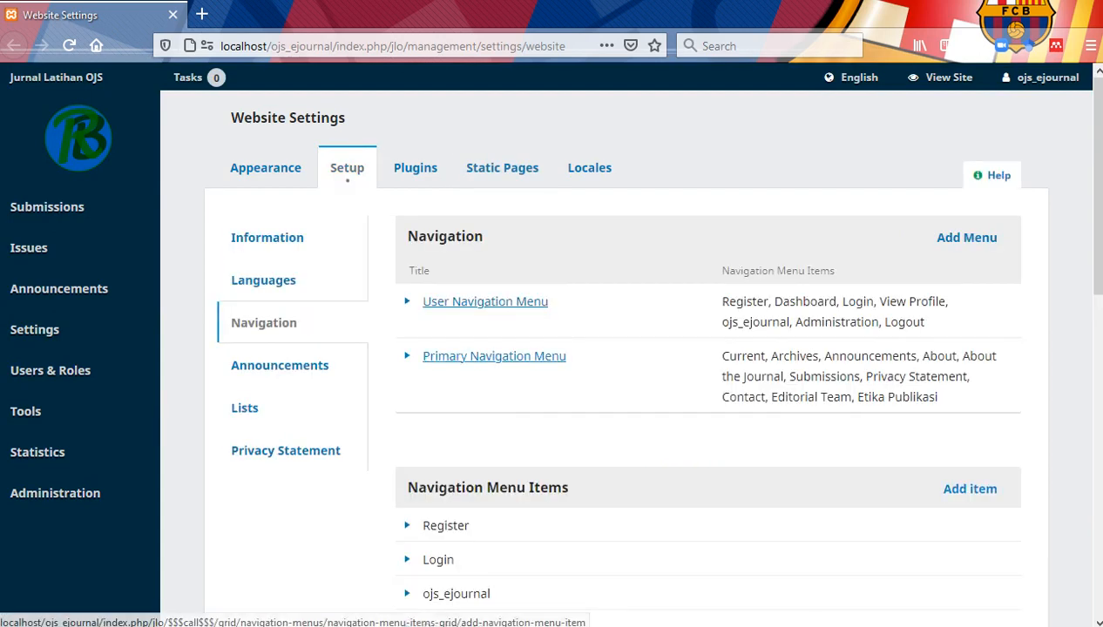
Step: Review the list of existing Navigation Menu Items
scroll(626, 523, "down", 8)
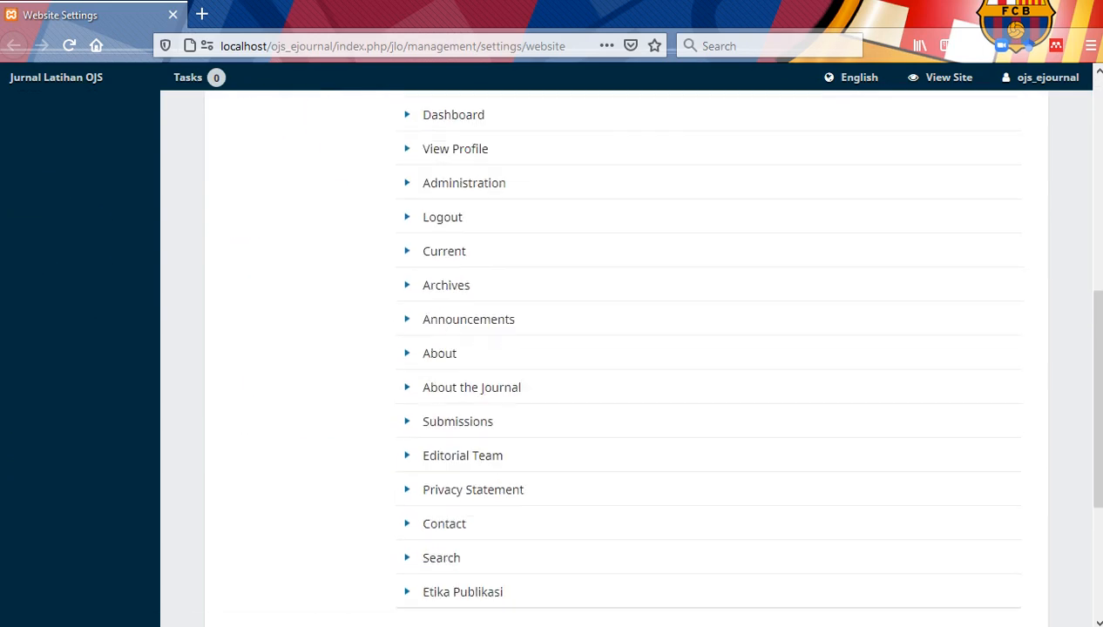
scroll(625, 348, "up", 5)
scroll(625, 349, "down", 4)
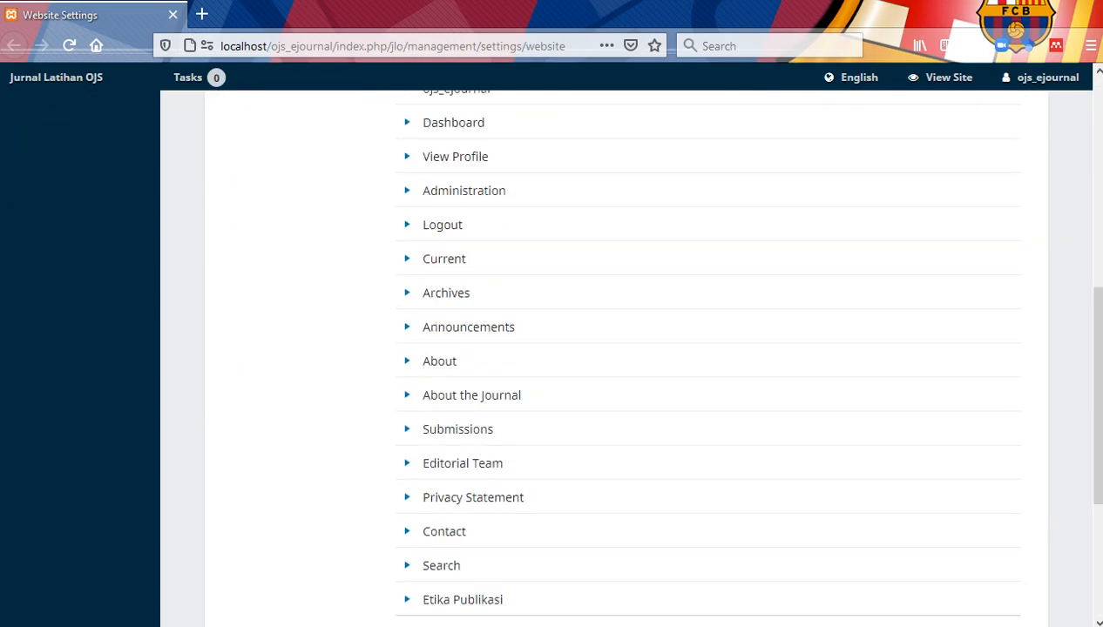
scroll(626, 348, "up", 5)
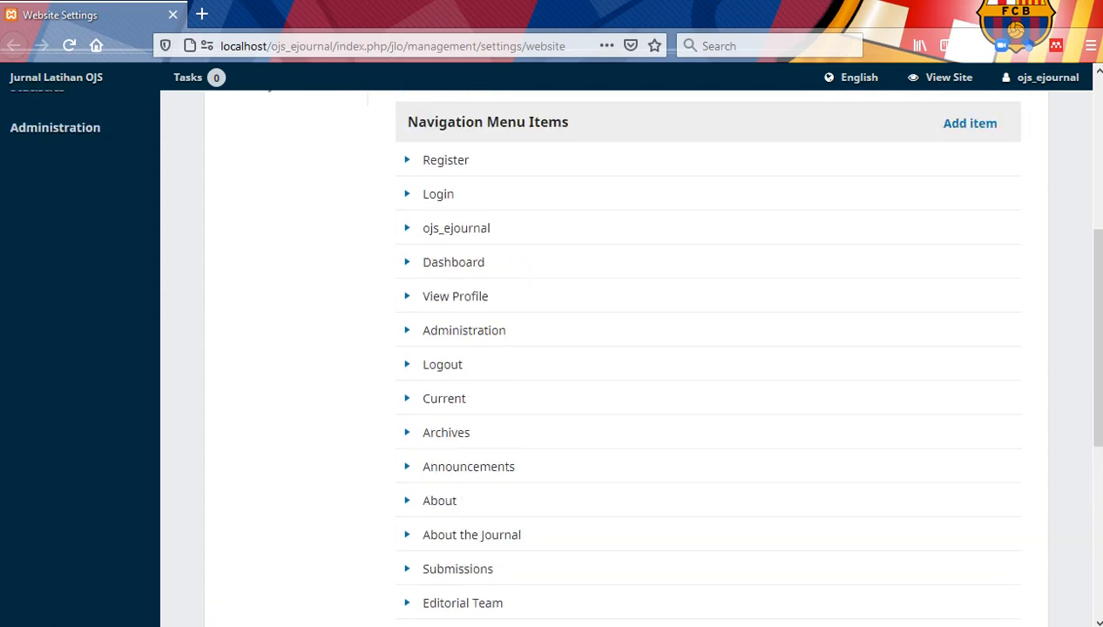
scroll(626, 349, "up", 3)
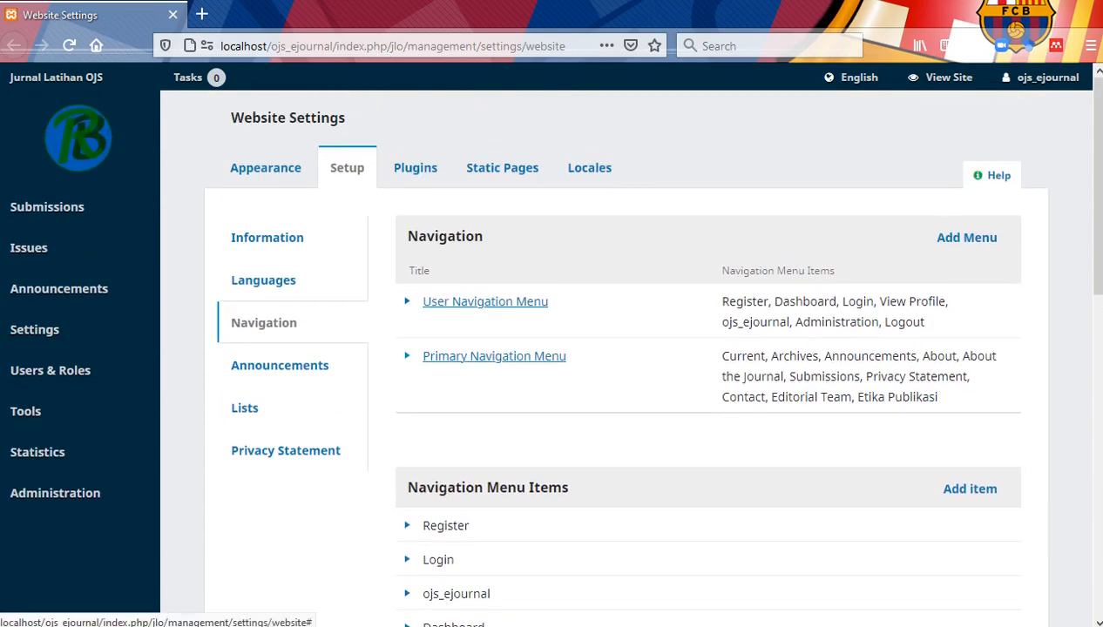
Step: Examine the Primary Navigation Menu's assigned items and navigation area options, and close the form without saving
left_click(407, 356)
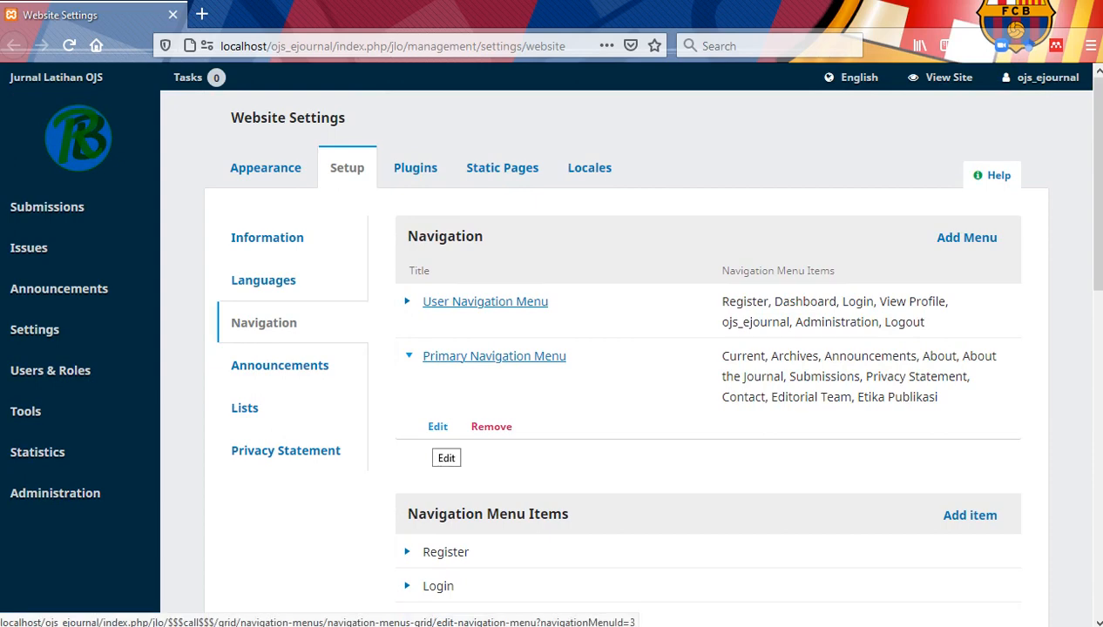
left_click(438, 427)
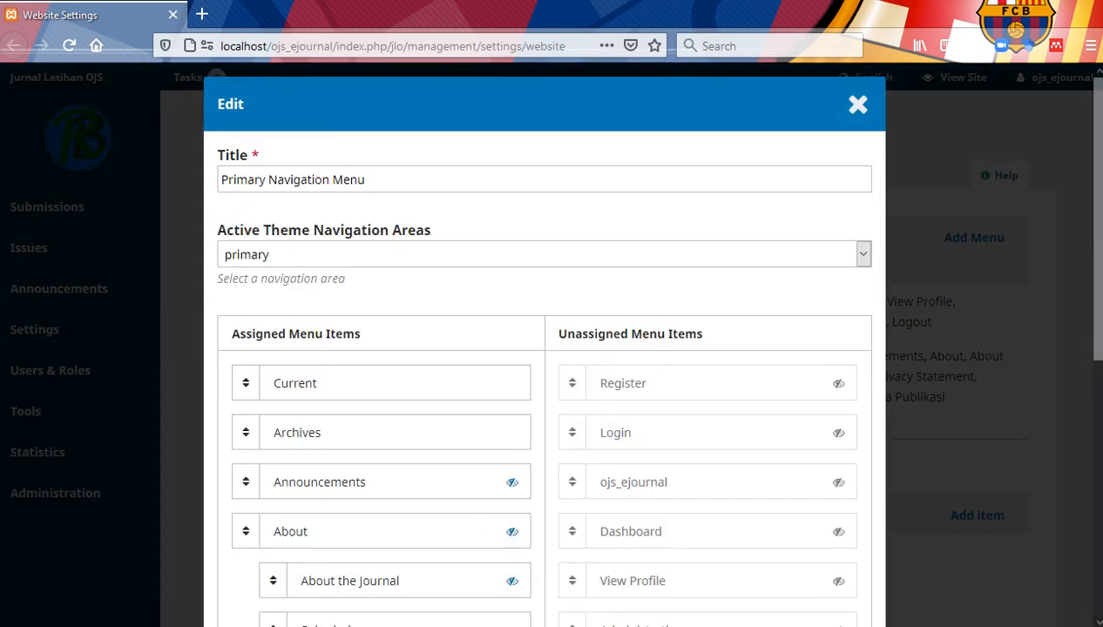
scroll(544, 348, "down", 3)
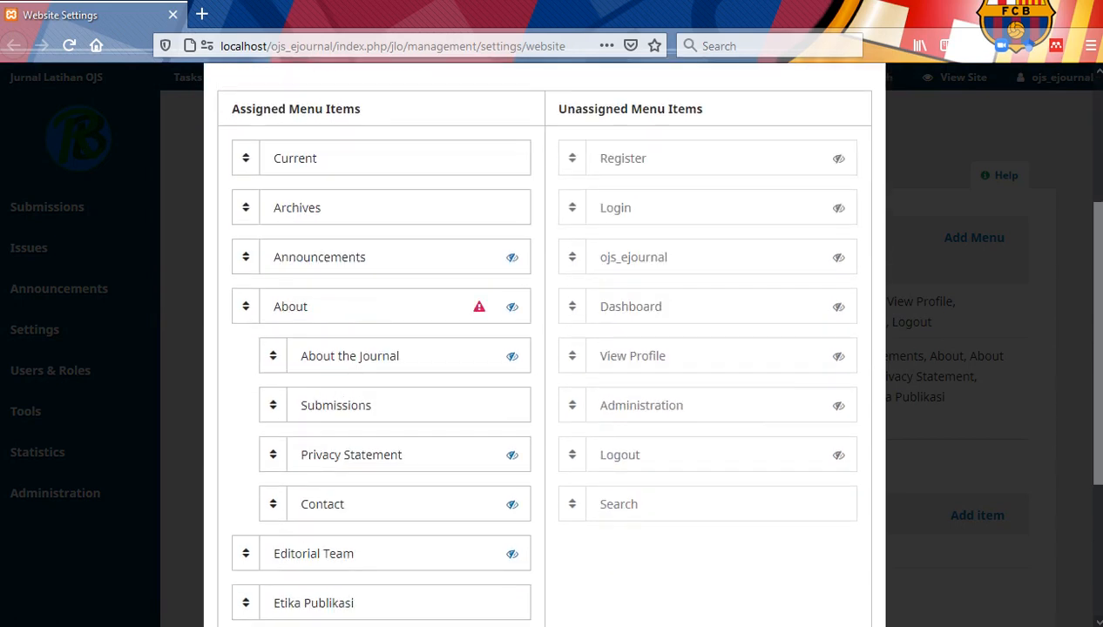
scroll(545, 349, "up", 3)
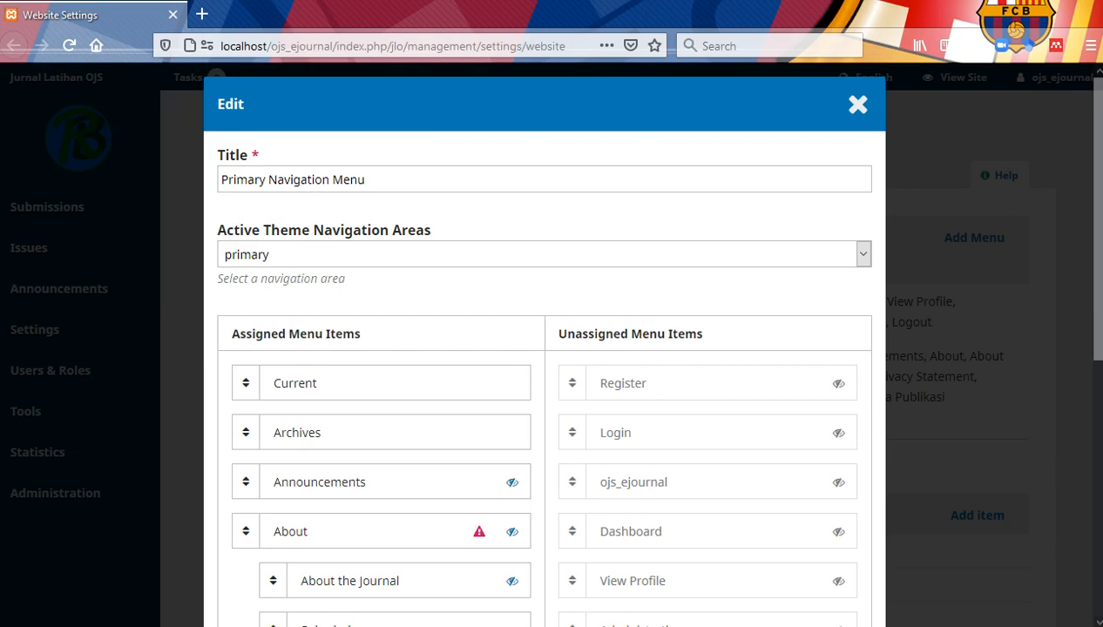
left_click(545, 255)
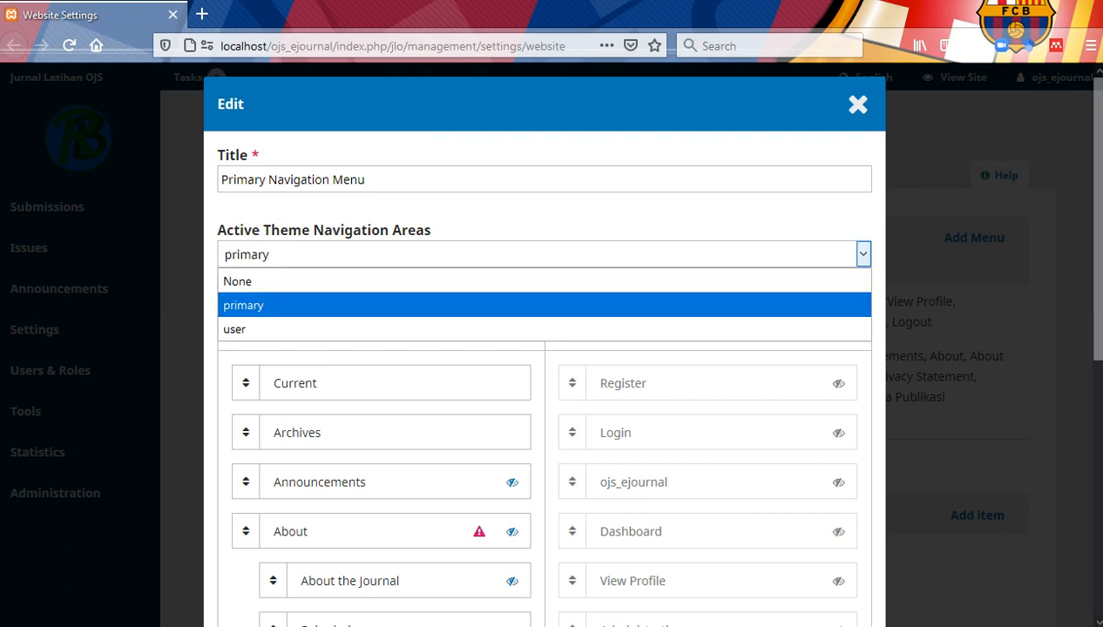
left_click(858, 104)
left_click(859, 104)
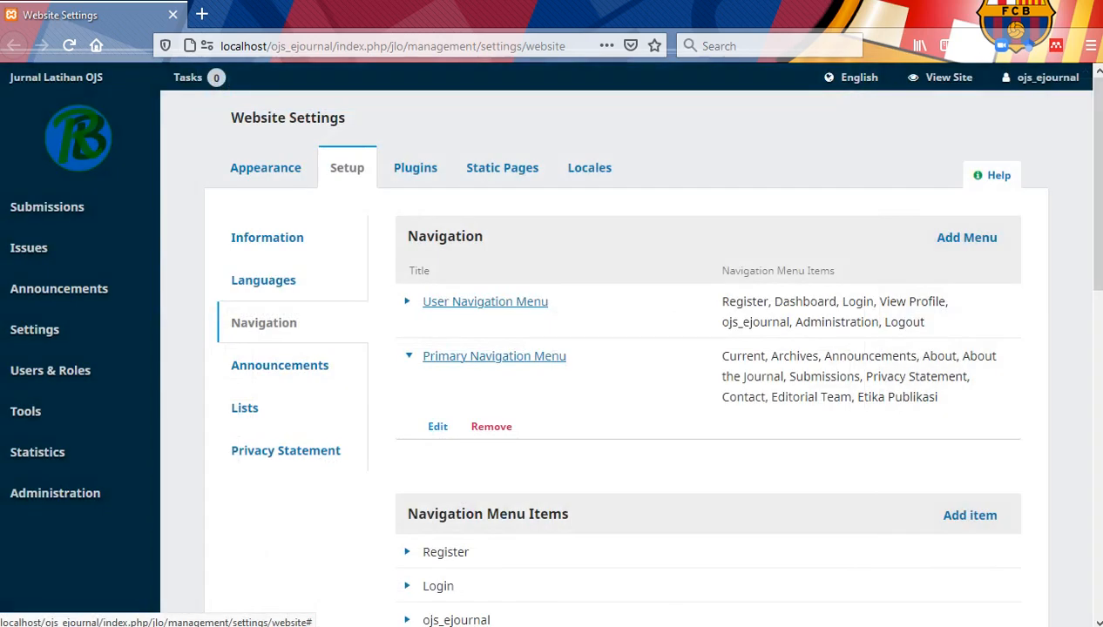
Step: Start a new navigation menu item titled Focus and Scope with Remote URL as its type
scroll(970, 427, "down", 2)
left_click(970, 428)
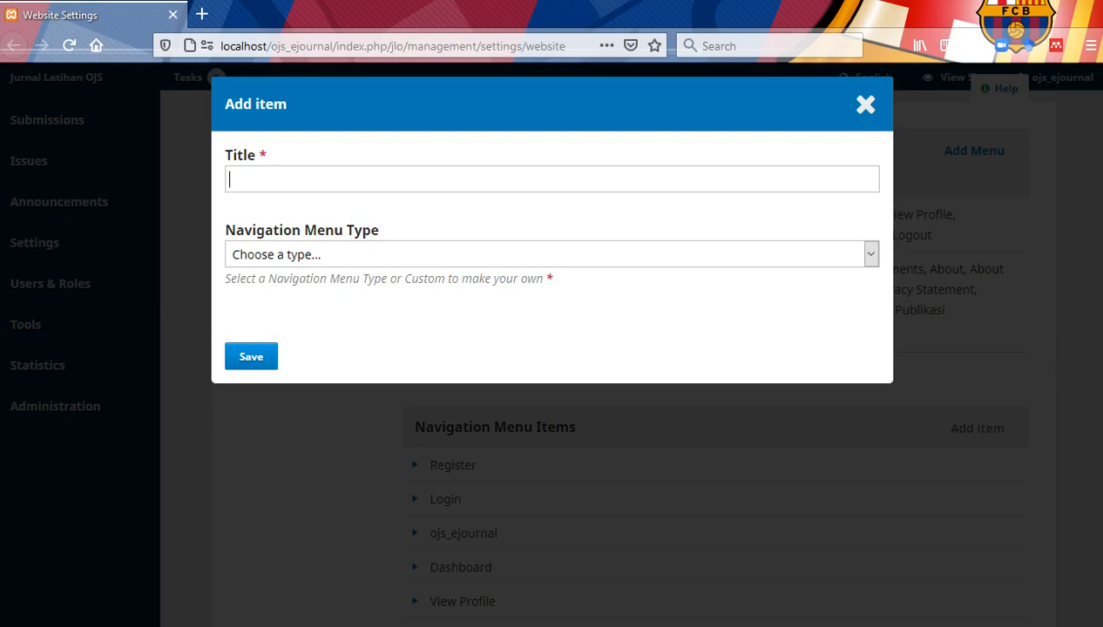
type("Focus a")
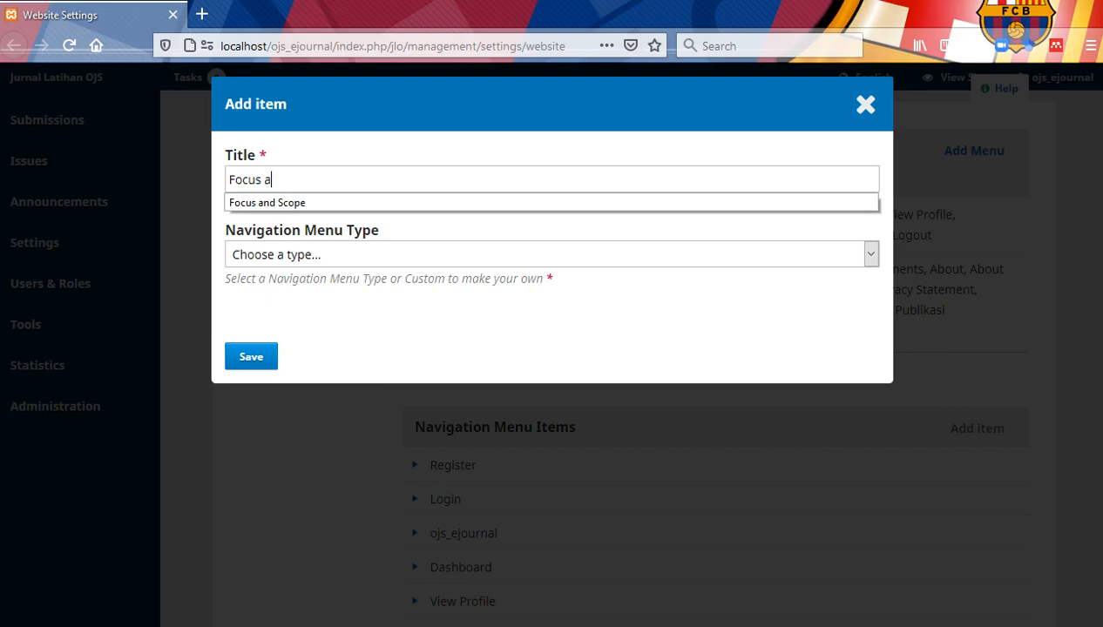
type("nd Scope")
left_click(870, 254)
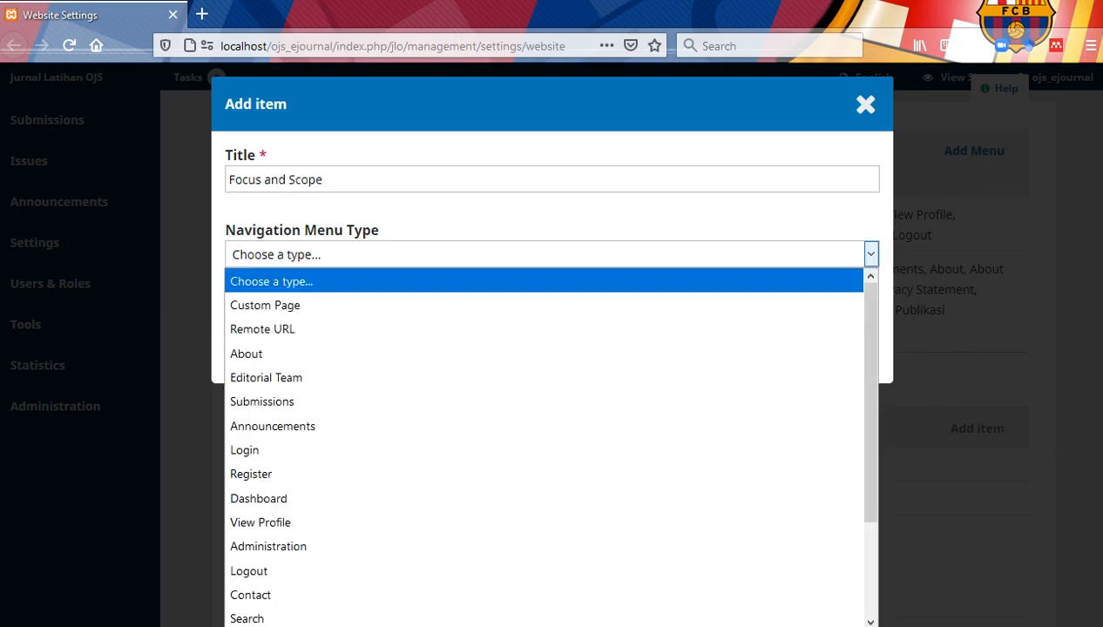
left_click(544, 329)
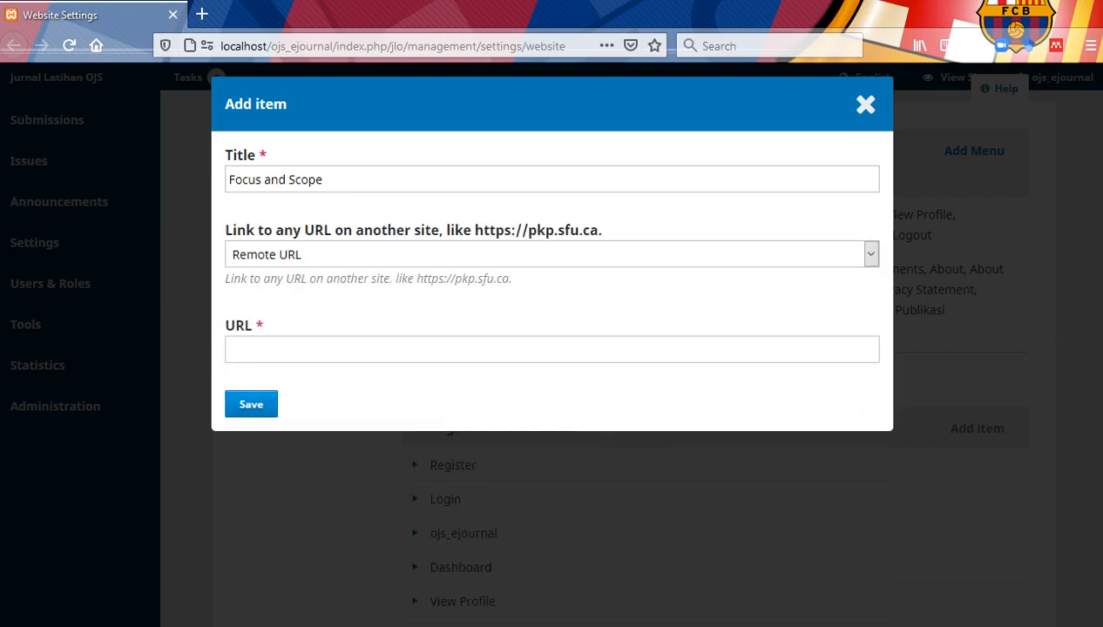
left_click(551, 254)
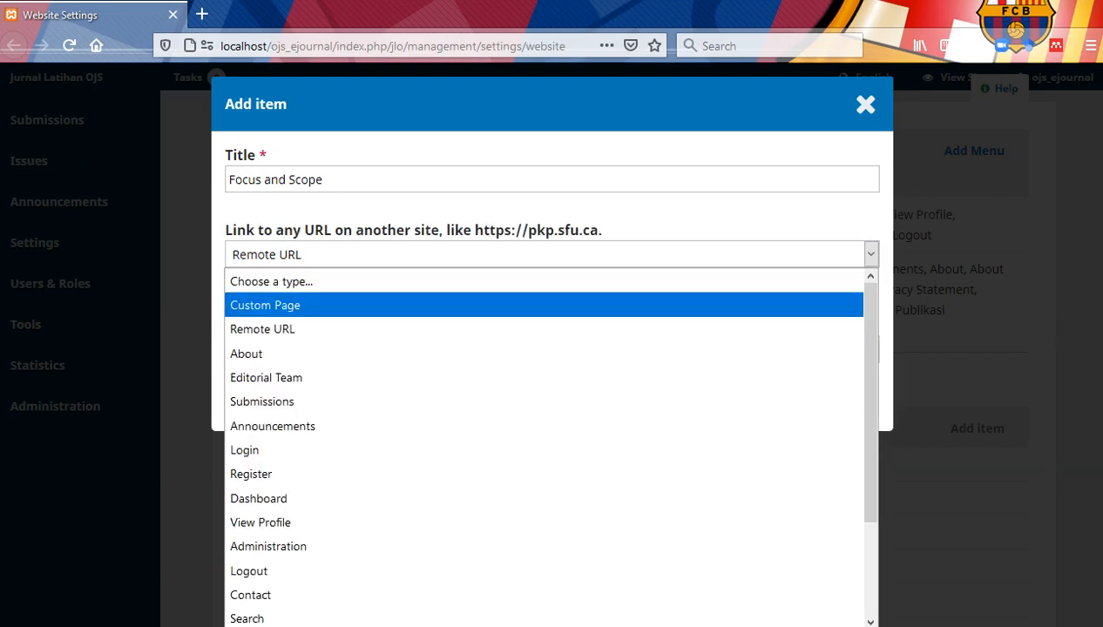
left_click(543, 329)
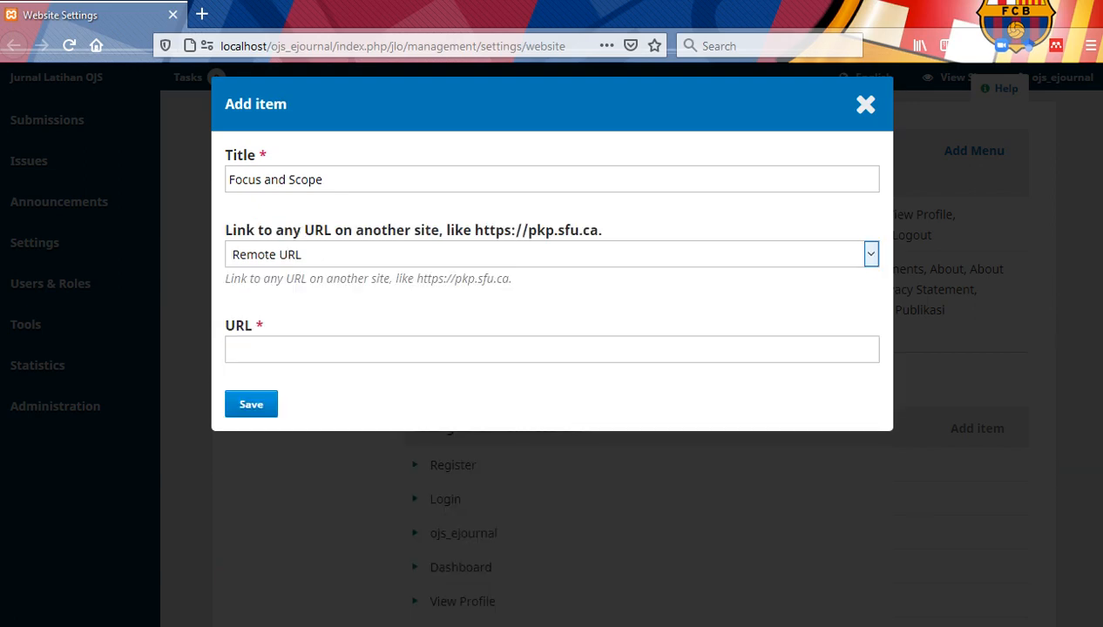
left_click(552, 254)
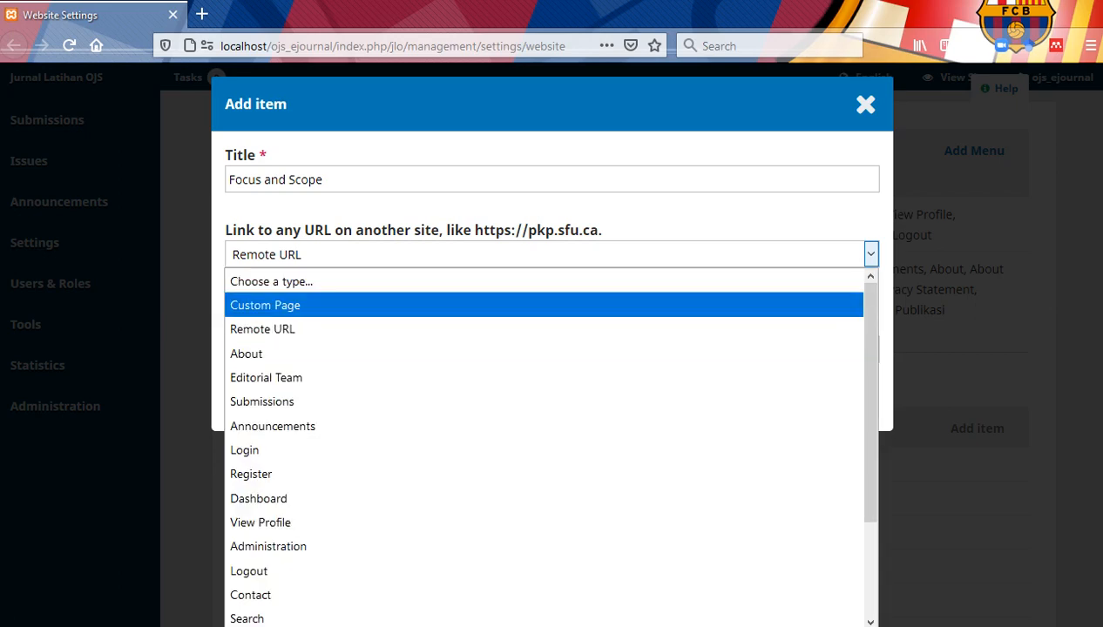
key("Escape")
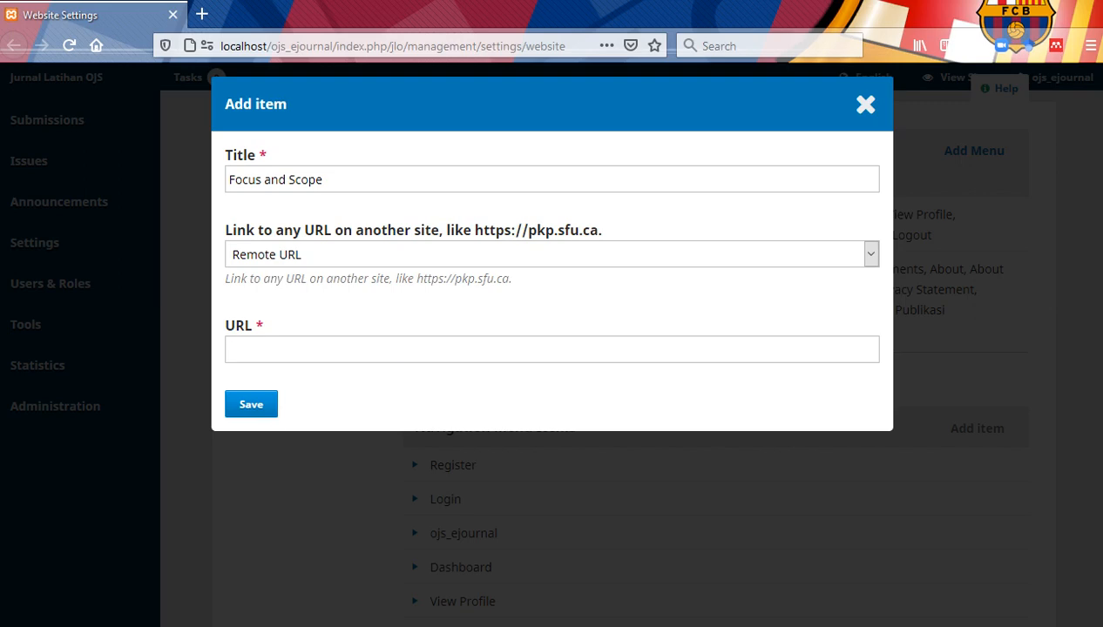
type("http://localhost/ojs_ejournal/index.php/jlo/focun_scope")
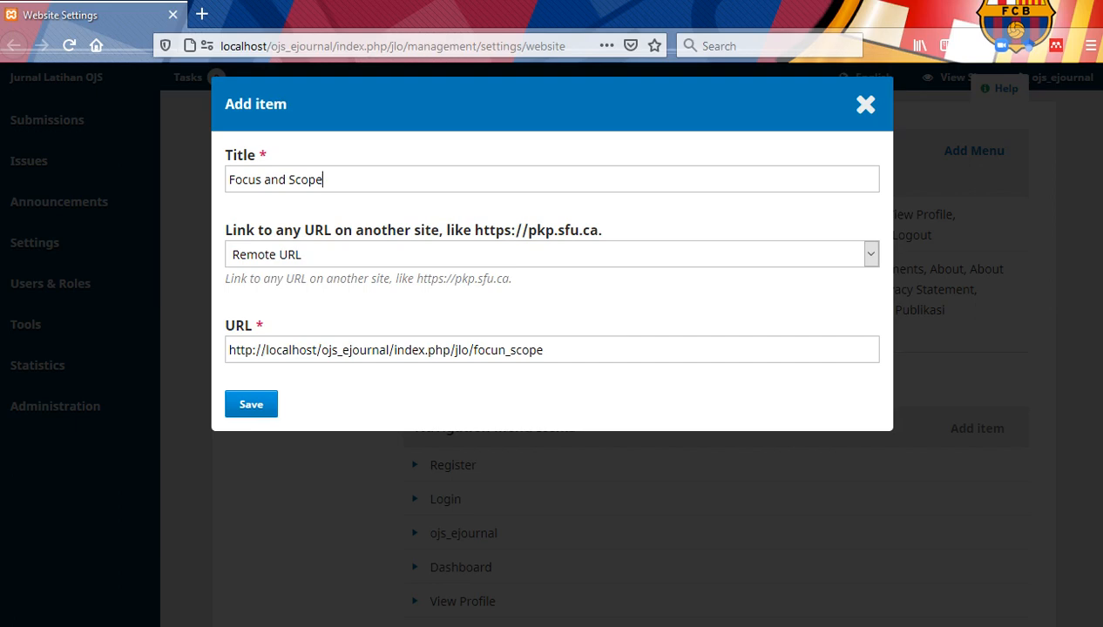
key("ctrl+a")
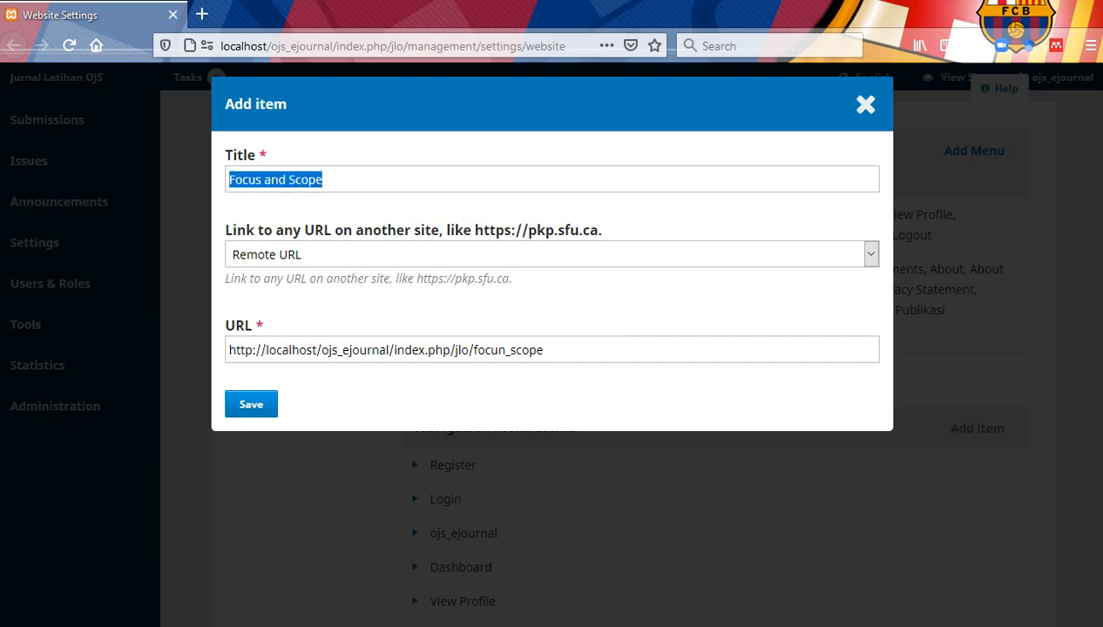
left_click_drag(547, 350, 226, 350)
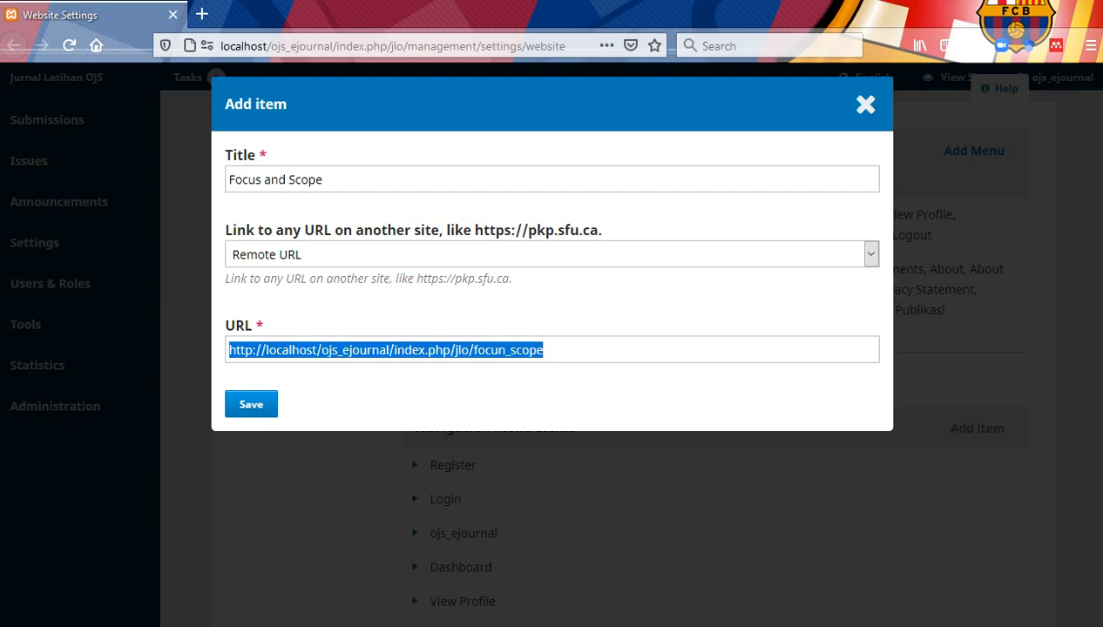
left_click(558, 351)
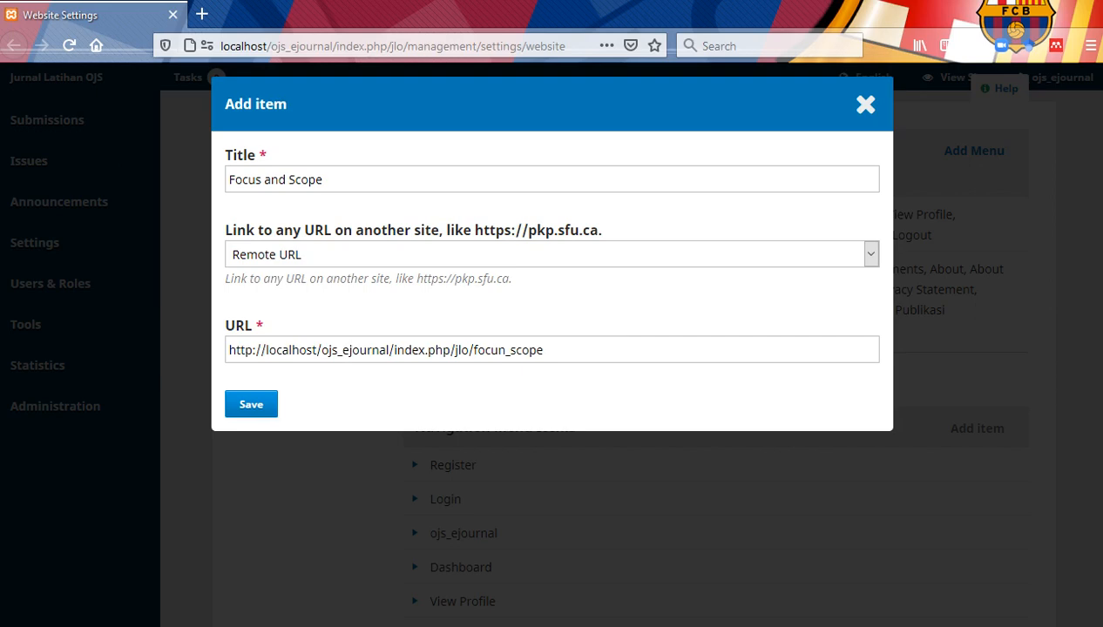
left_click(251, 405)
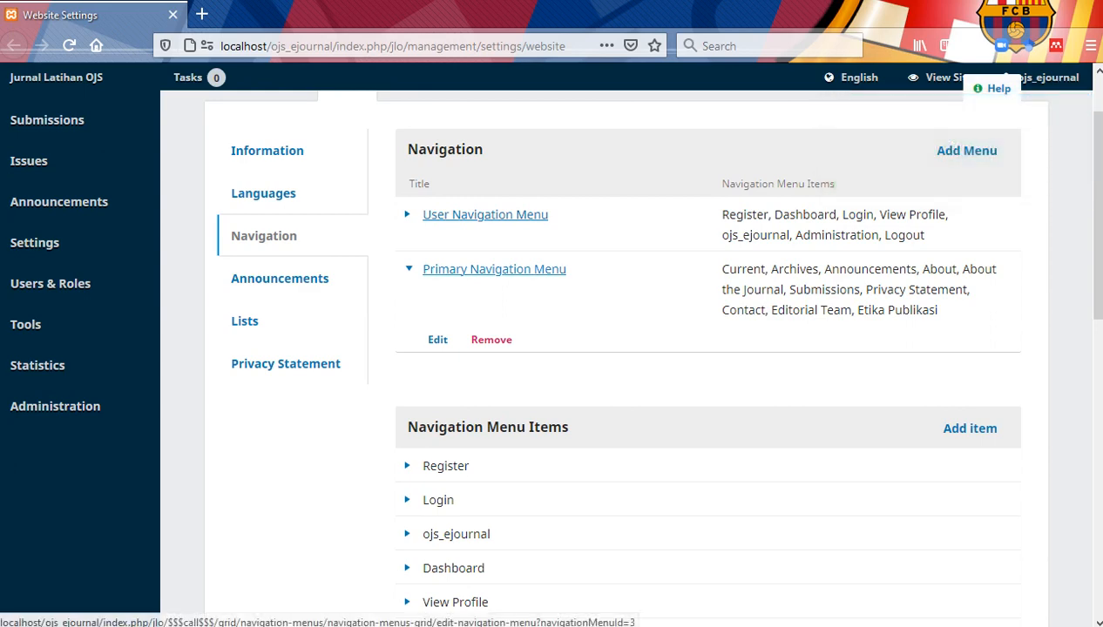
Step: Assign Focus and Scope to the Primary Navigation Menu between Announcements and About, and save the menu
left_click(494, 270)
left_click(494, 269)
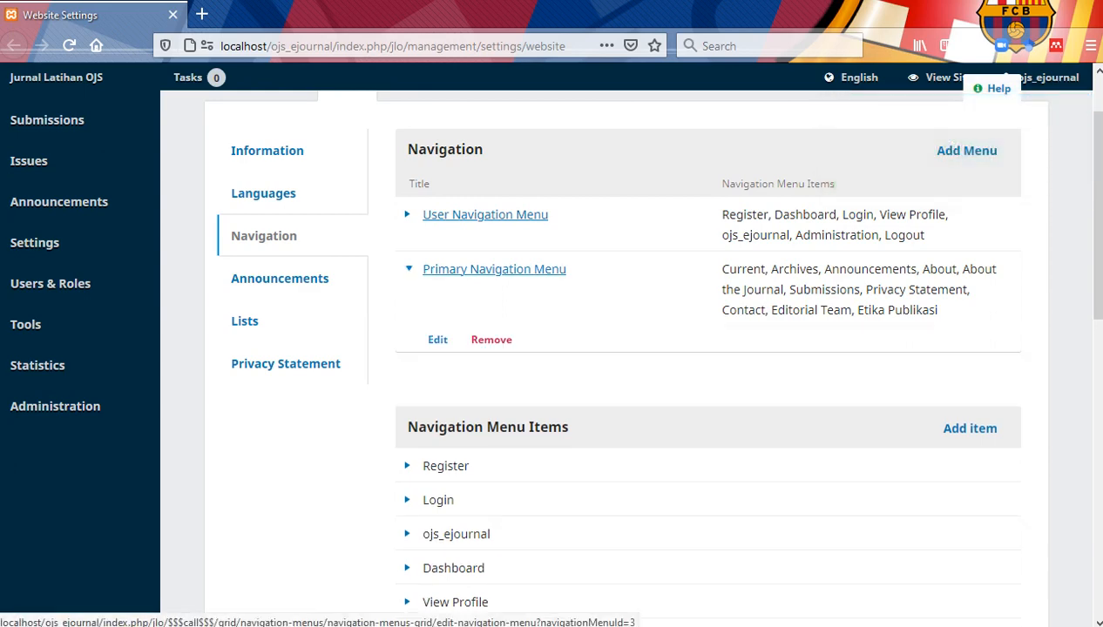
left_click(438, 340)
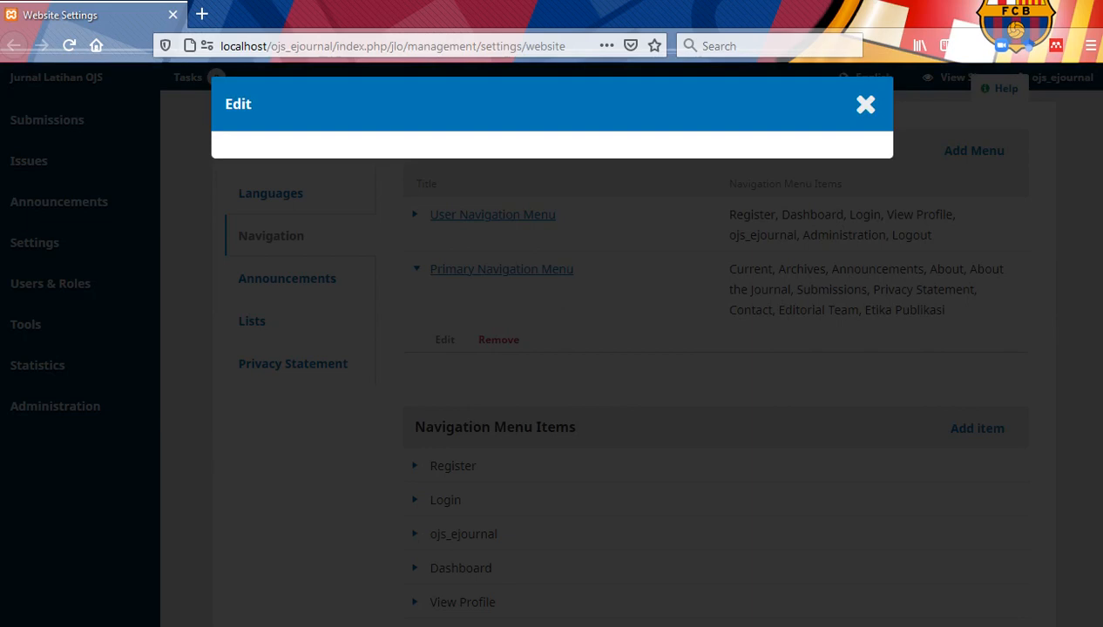
scroll(544, 348, "down", 4)
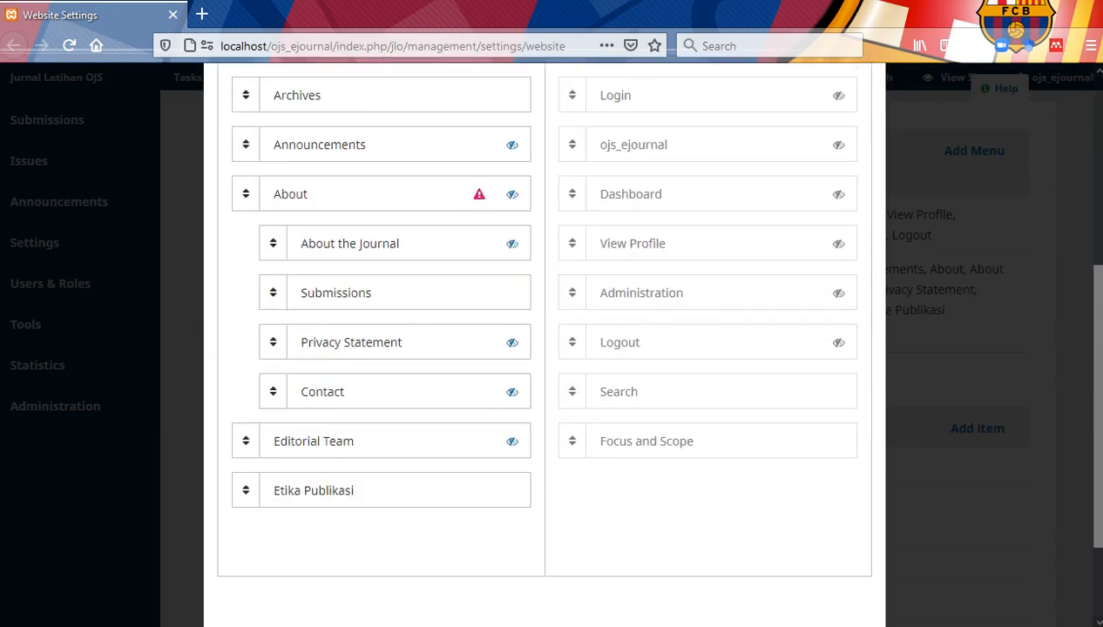
left_click_drag(575, 440, 171, 321)
scroll(545, 348, "down", 3)
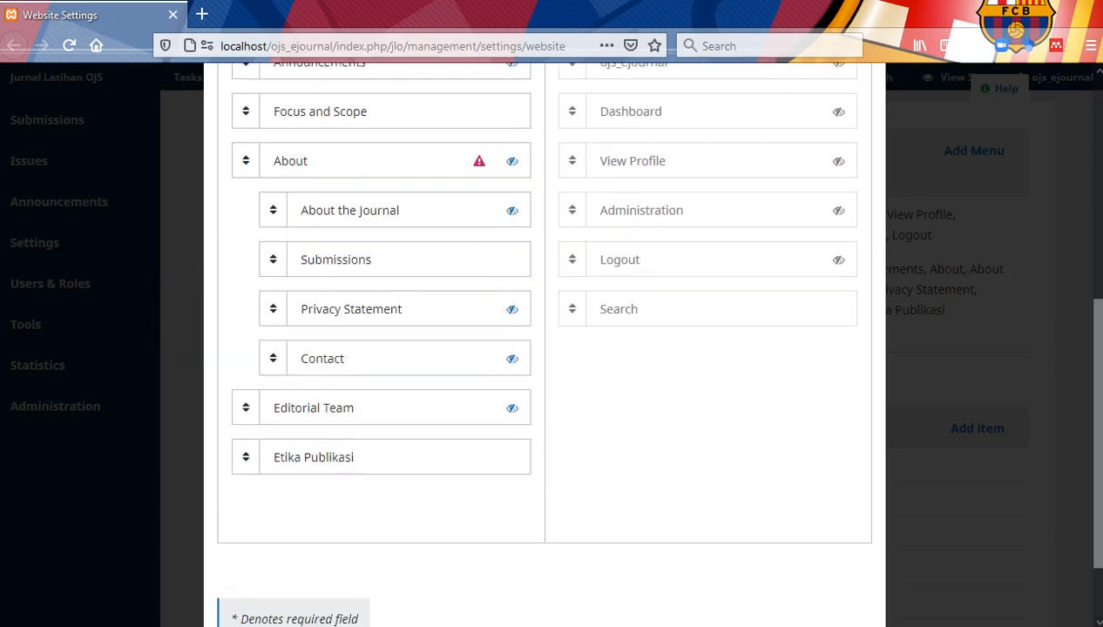
left_click(243, 590)
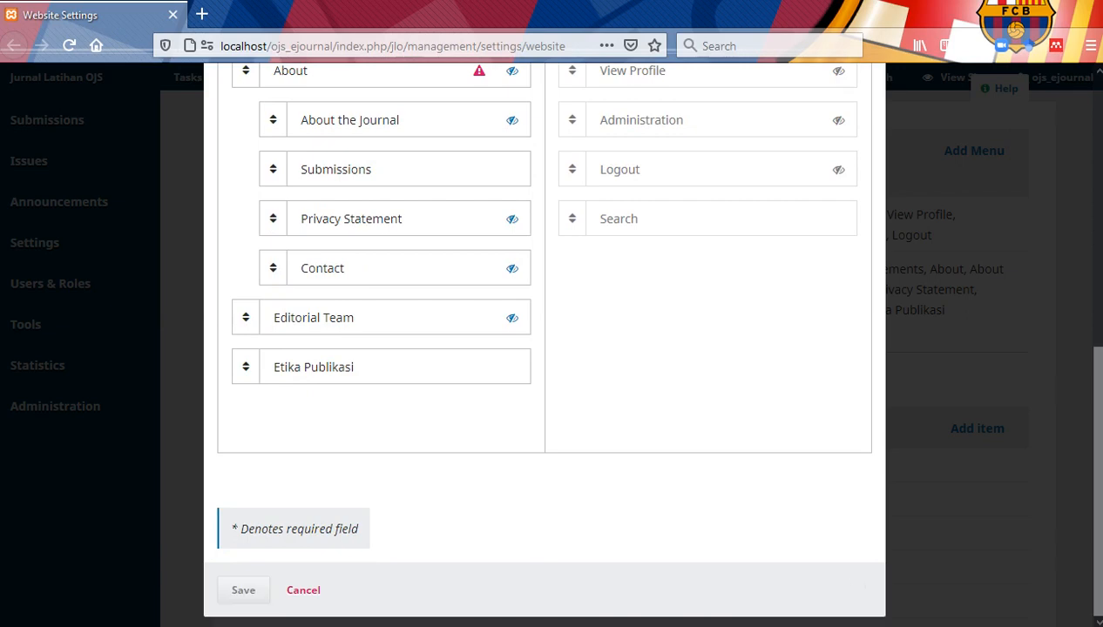
Step: Reload the journal's public site in Chrome and open the Etika Publikasi and Focus and Scope pages from its navigation
mouse_move(2, 226)
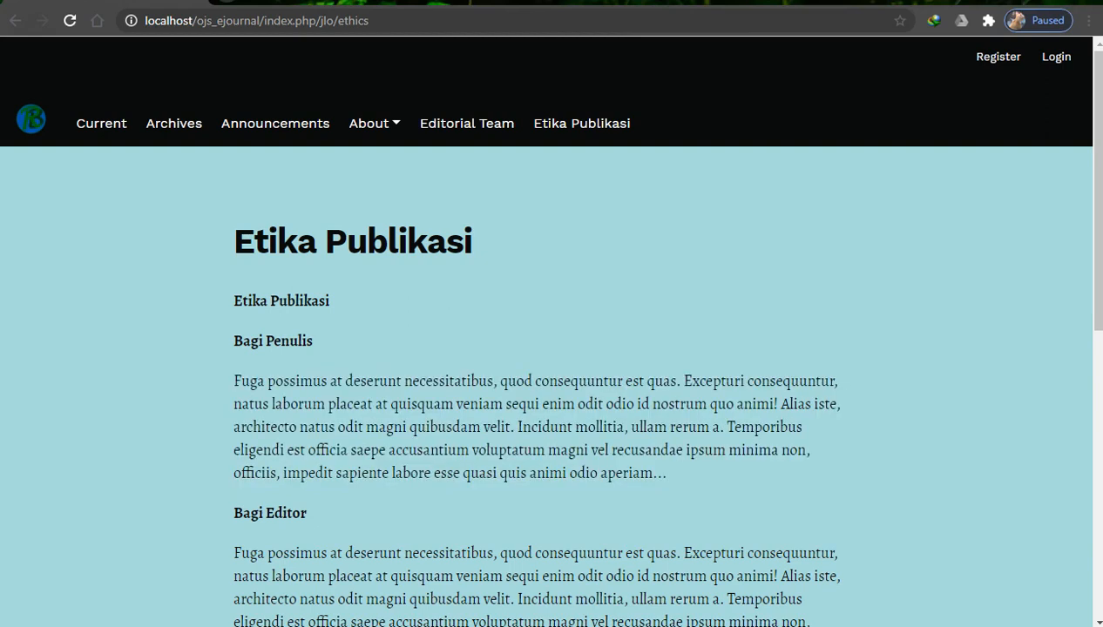
key("F5")
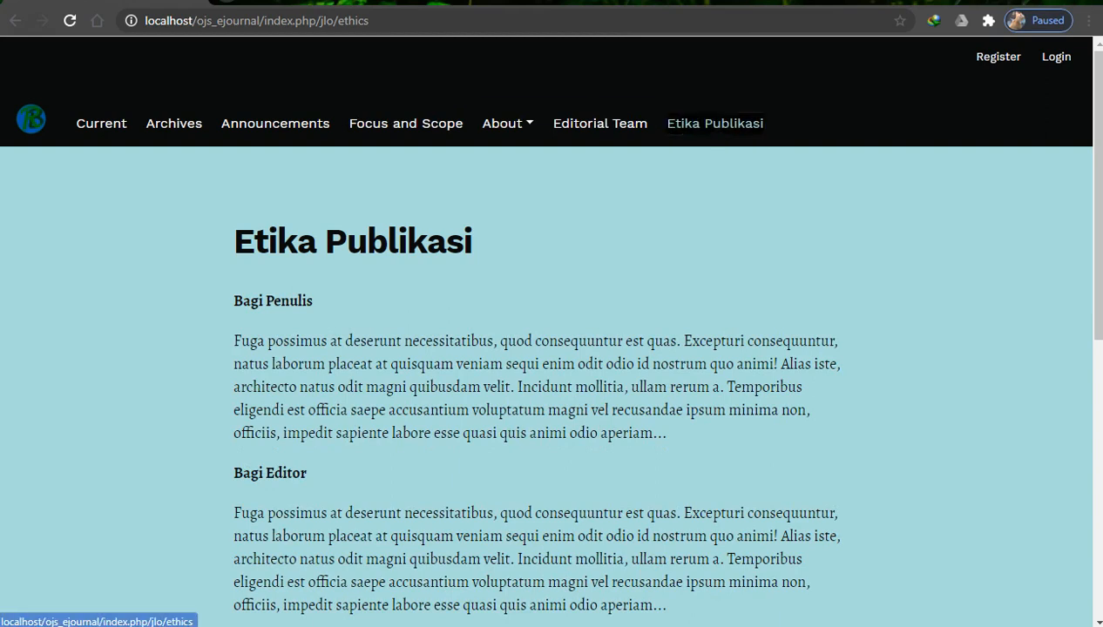
left_click(715, 123)
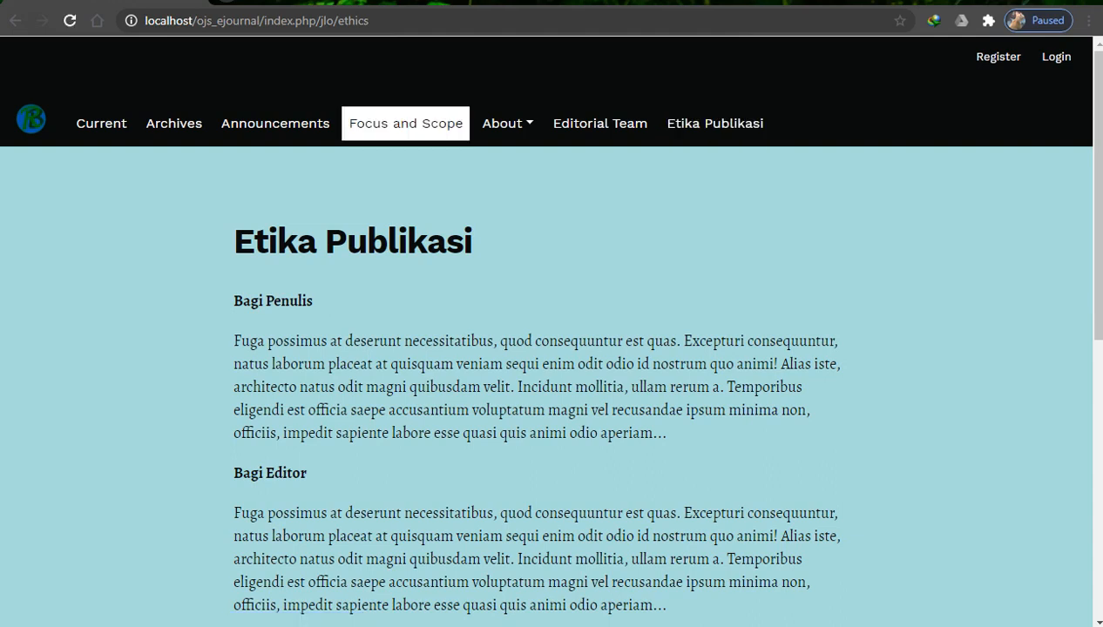
left_click(406, 123)
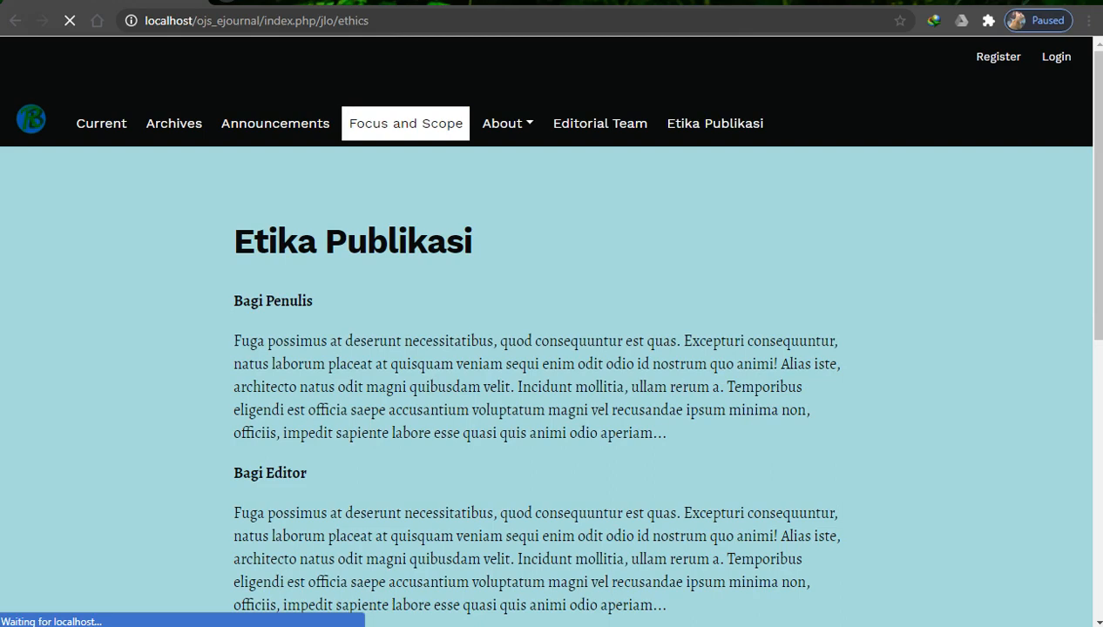
scroll(552, 348, "down", 5)
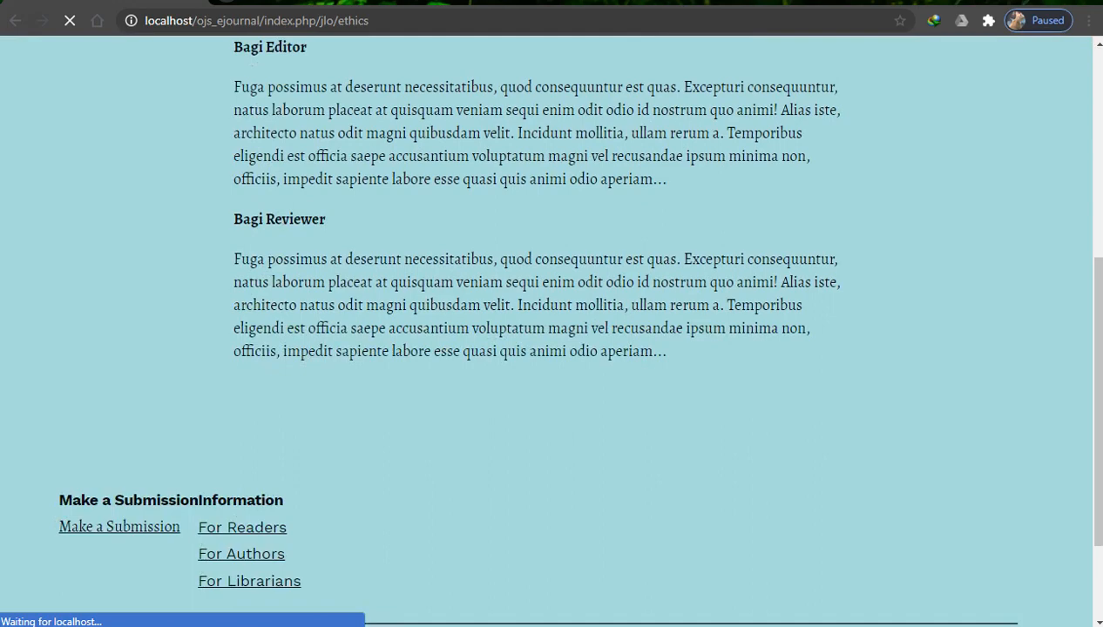
scroll(552, 348, "up", 5)
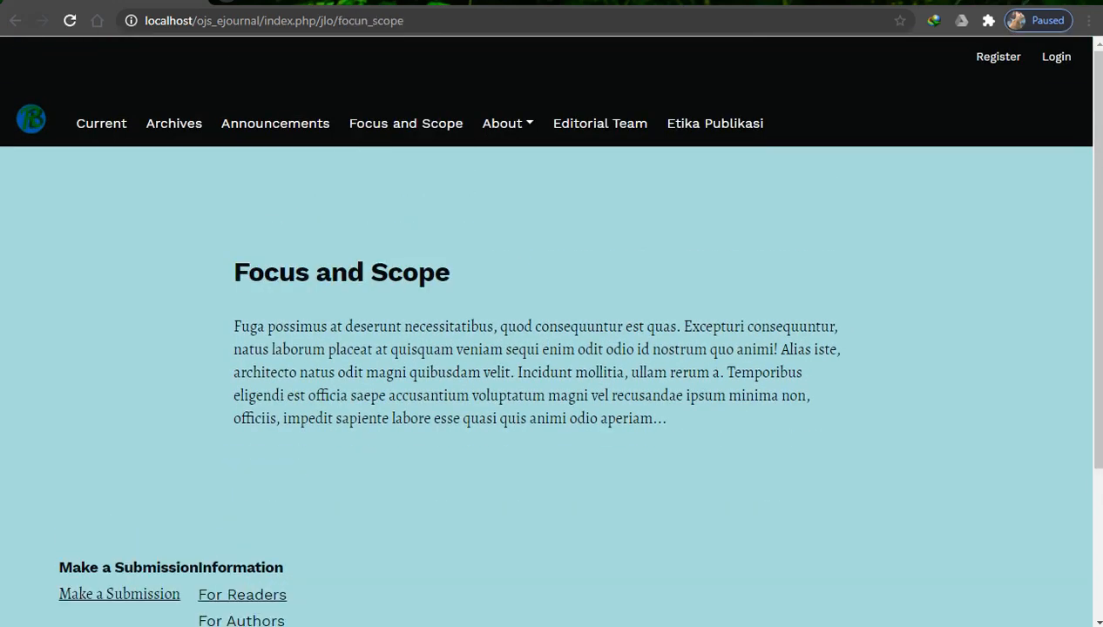
Step: Check the address of the public Focus and Scope page and return to the website's Navigation setup in Firefox
left_click_drag(404, 20, 144, 20)
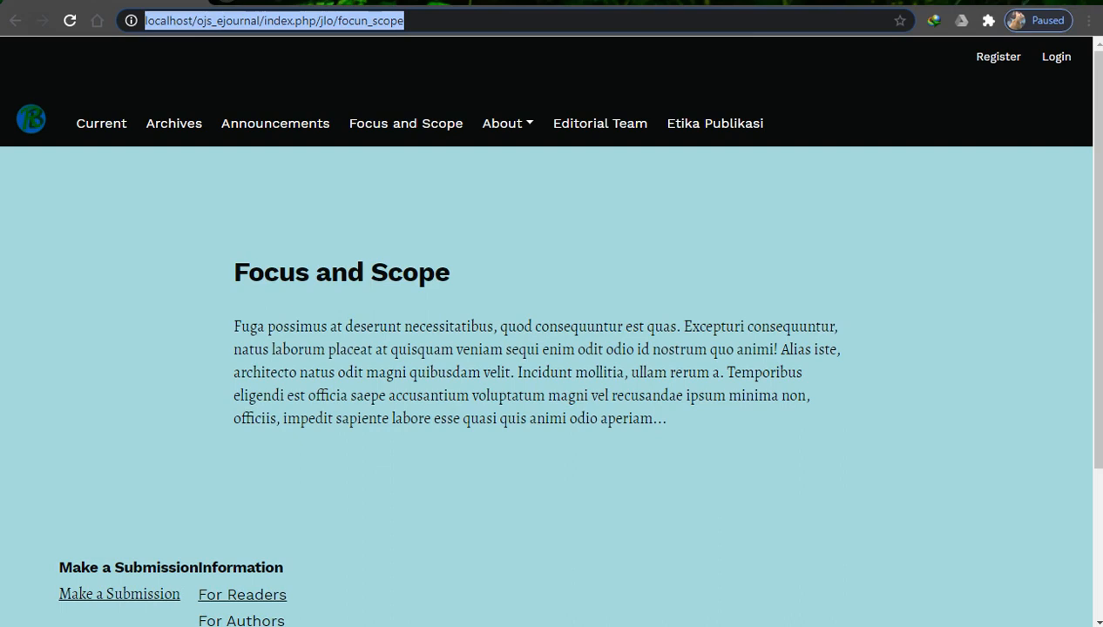
left_click(406, 20)
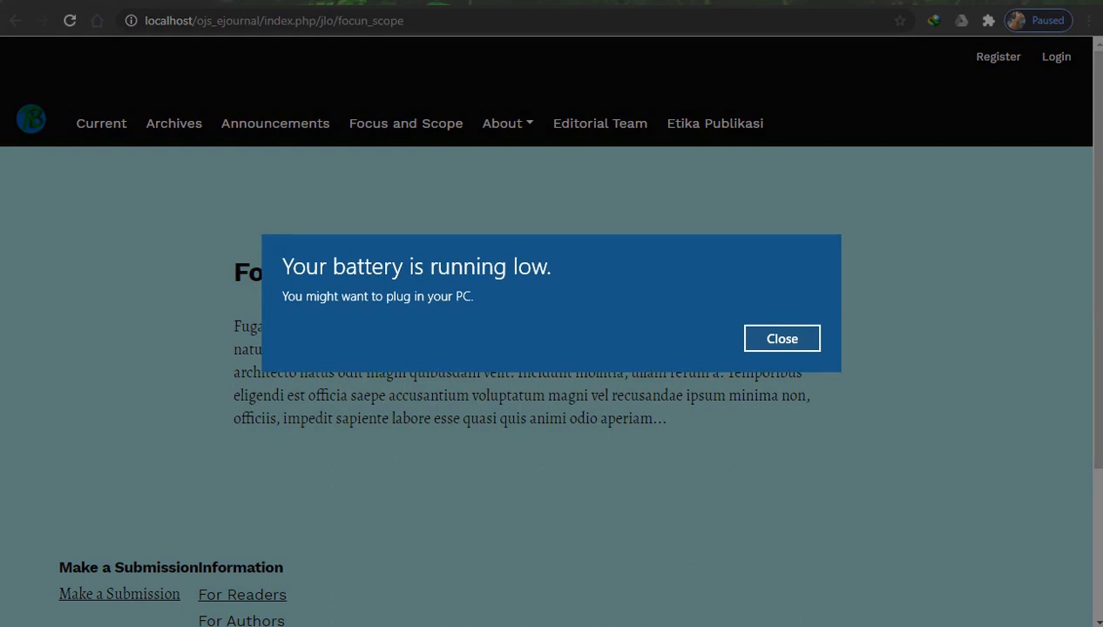
left_click(782, 338)
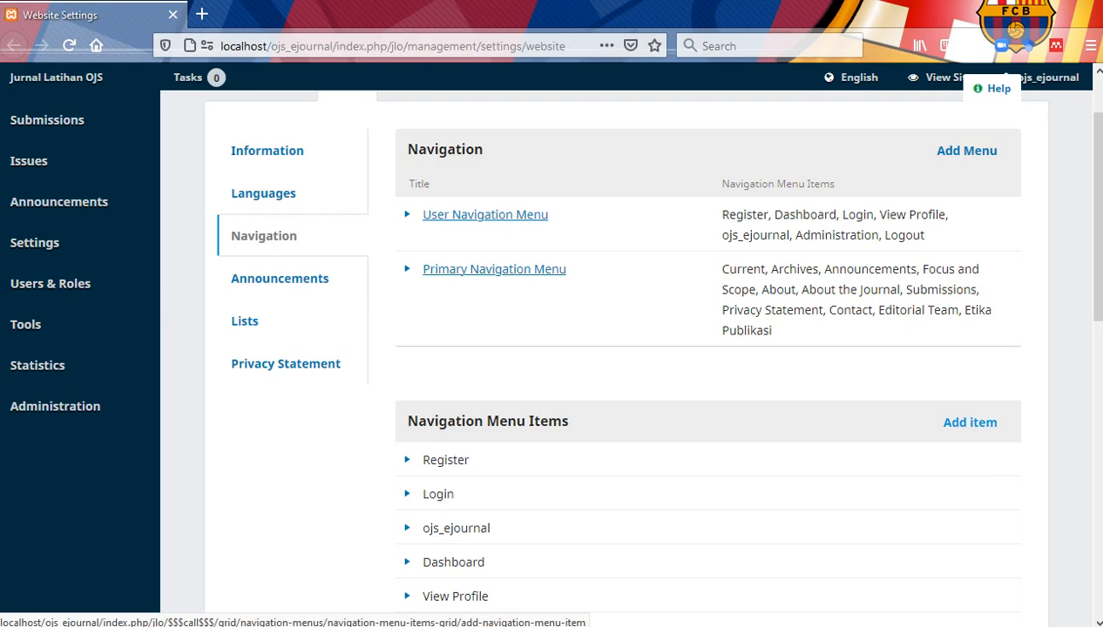
scroll(626, 348, "up", 2)
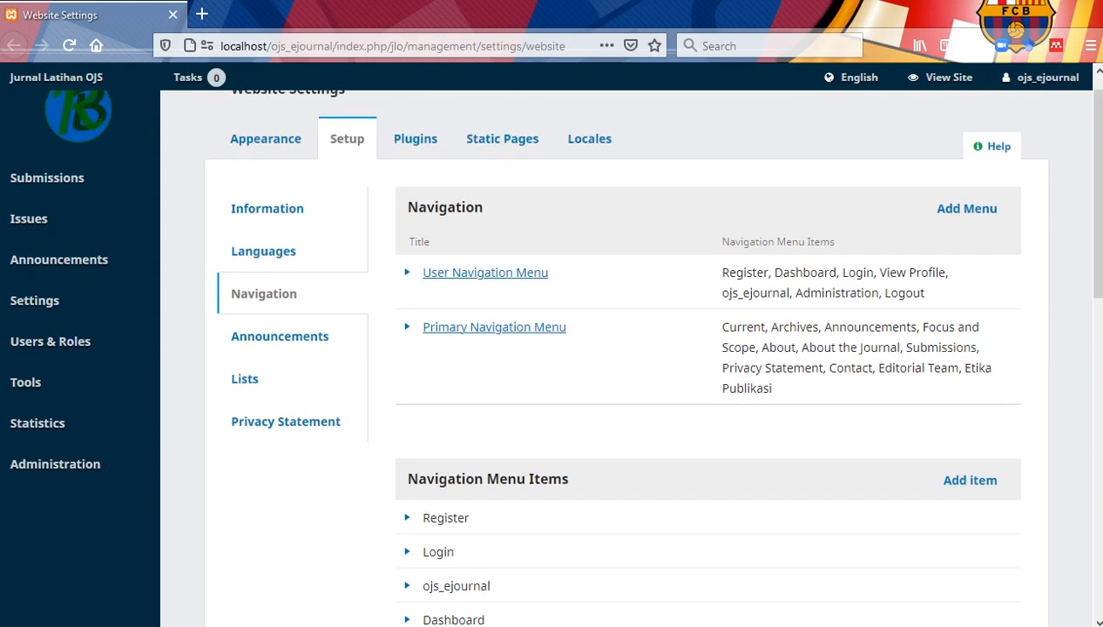